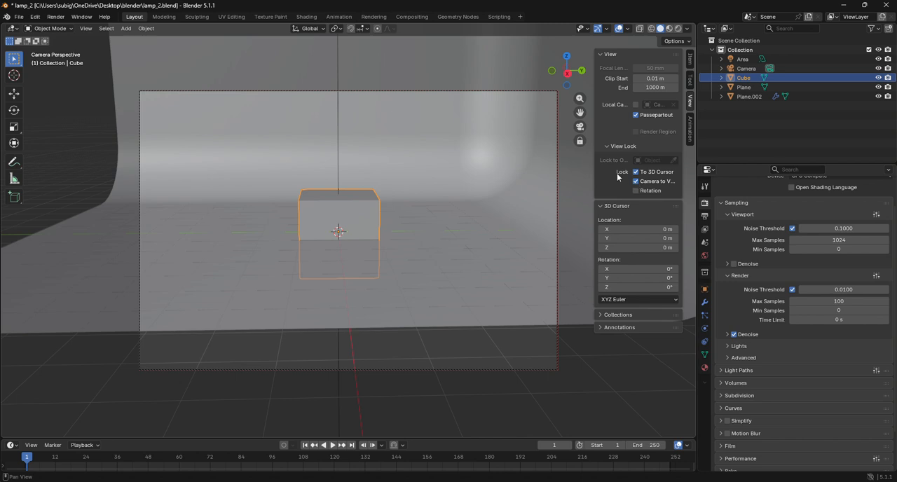
# Bring the camera closer to the cube and turn off the To 3D Cursor and Camera to View locks.
pyautogui.moveTo(579, 99); pyautogui.dragTo(579, 74)
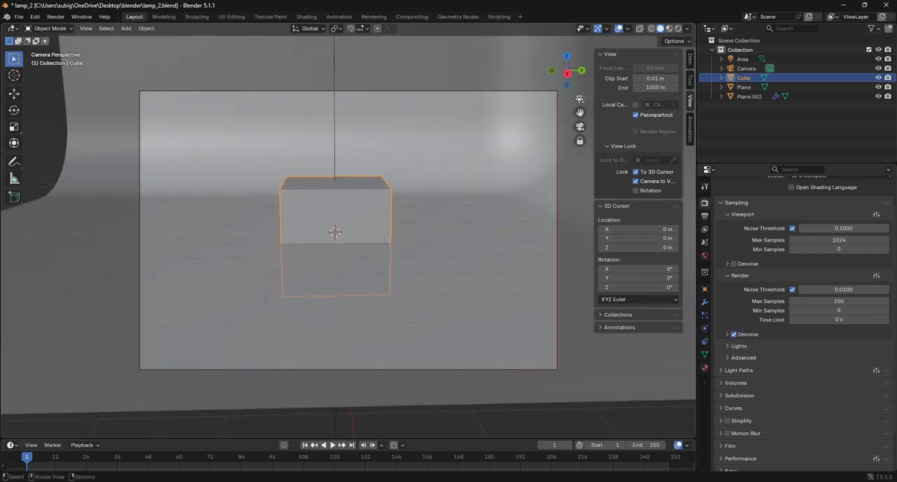
pyautogui.click(635, 171)
pyautogui.click(635, 181)
# Switch the cube to Edit Mode and turn off proportional editing.
pyautogui.click(49, 28)
pyautogui.click(66, 51)
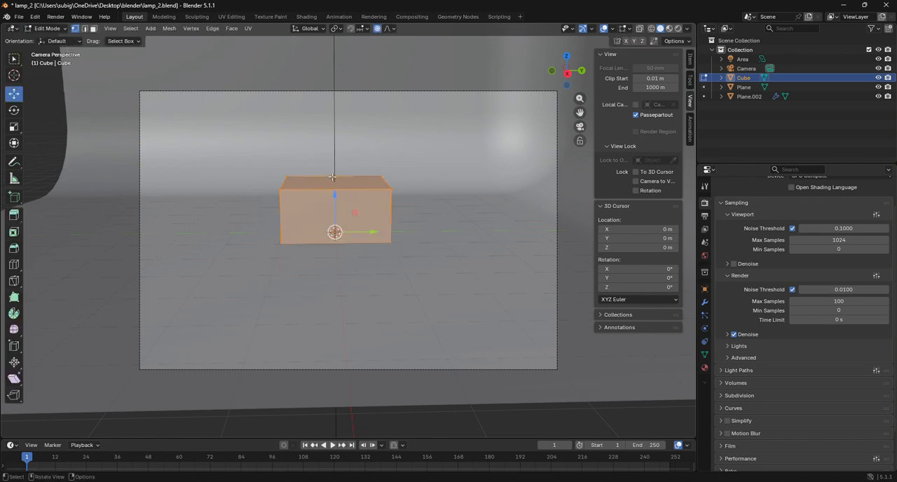
pyautogui.press('c')
pyautogui.press('Escape')
# Try raising the whole cube mesh by 1 m along the Z axis.
pyautogui.press('g')
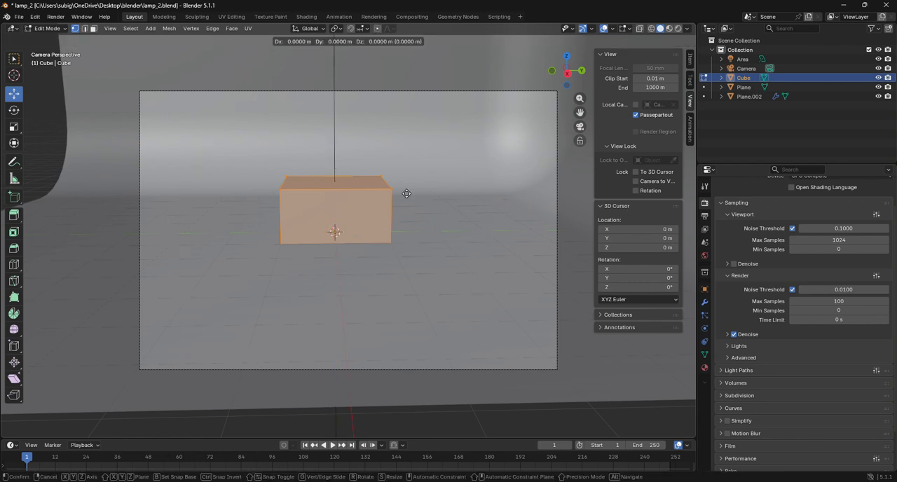
pyautogui.press('z')
pyautogui.click(400, 141)
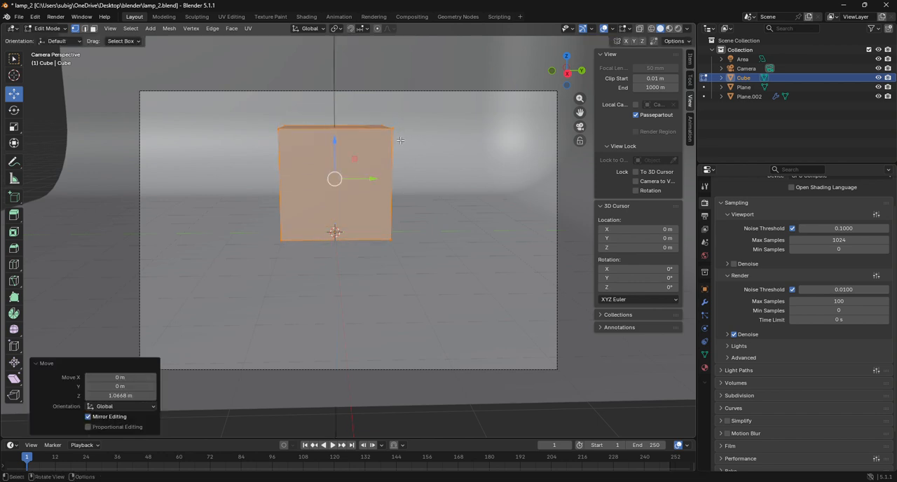
pyautogui.click(134, 396)
pyautogui.write('1')
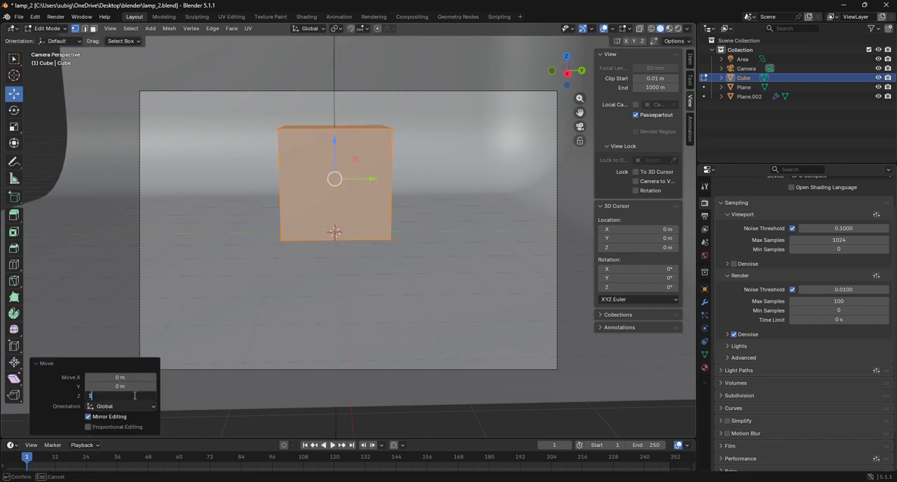
pyautogui.press('Return')
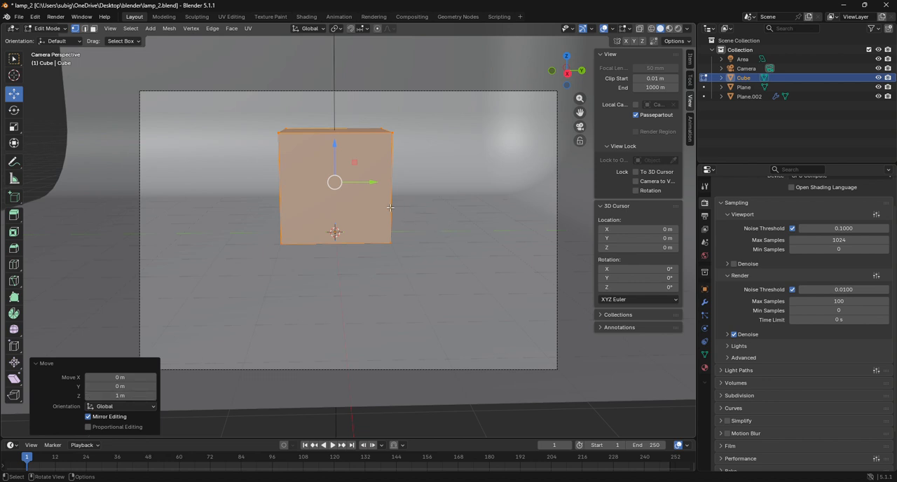
pyautogui.hotkey('ctrl', 'z')
# Scale the cube mesh uniformly to about 0.527, then flatten it along Z to about 0.388.
pyautogui.press('s')
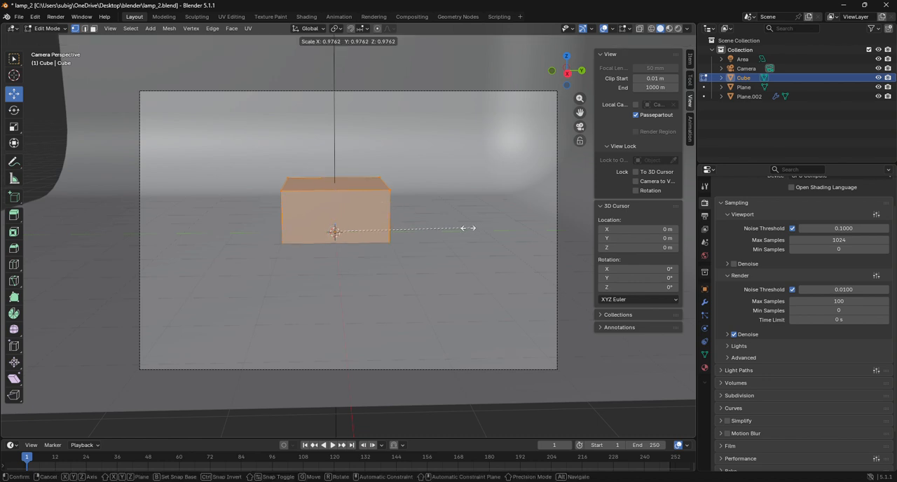
pyautogui.click(408, 227)
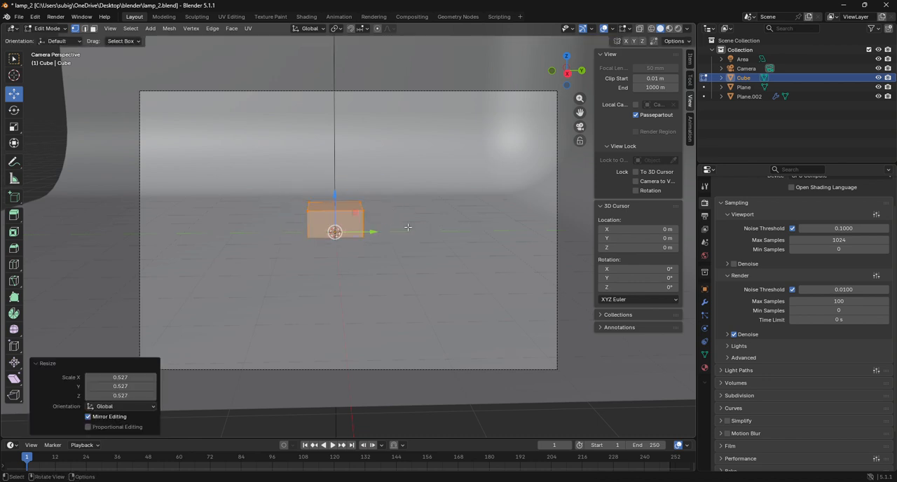
pyautogui.press('s')
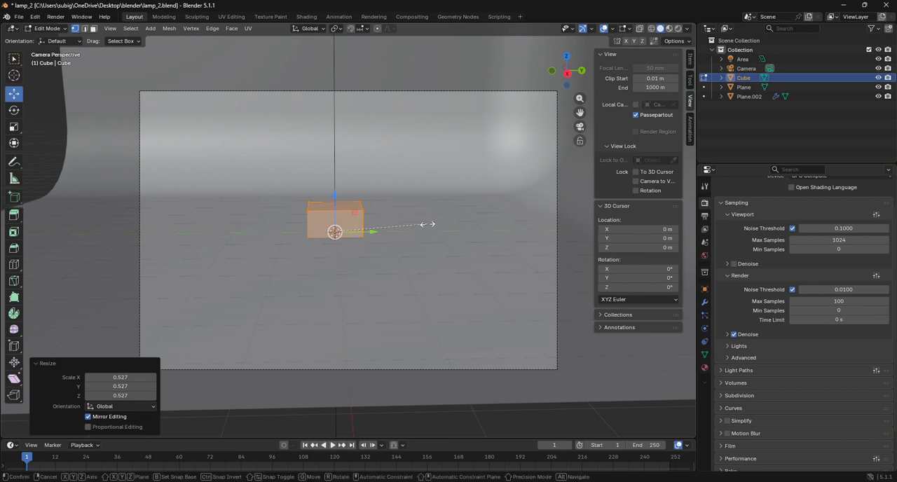
pyautogui.press('z')
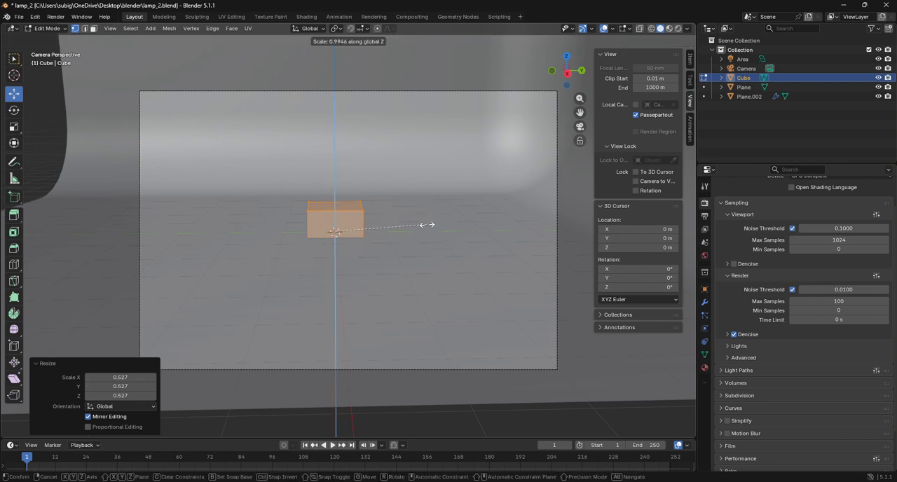
pyautogui.click(371, 230)
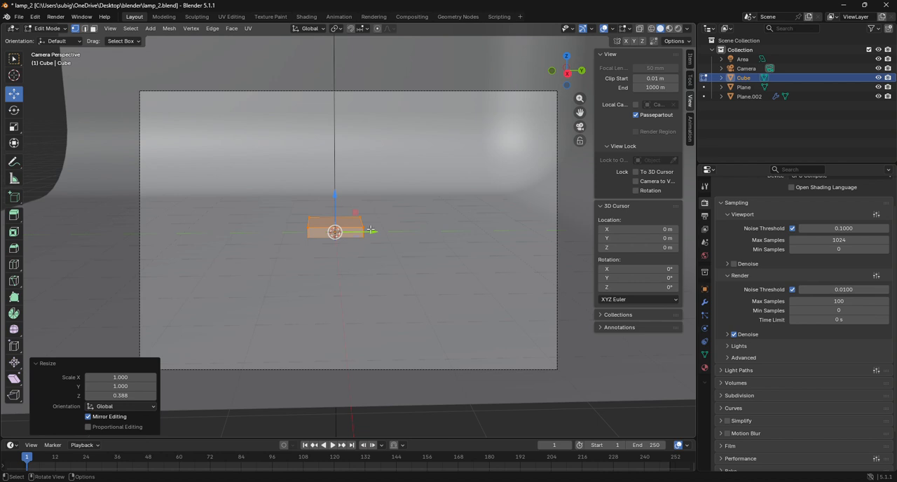
# Raise the flattened box mesh about 0.206 m along the Z axis.
pyautogui.scroll(3, 371, 230)
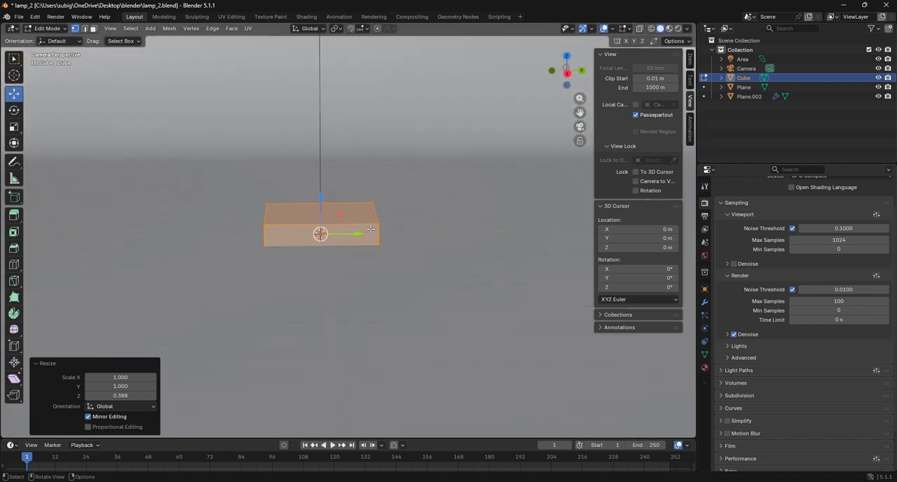
pyautogui.moveTo(319, 199); pyautogui.dragTo(326, 178)
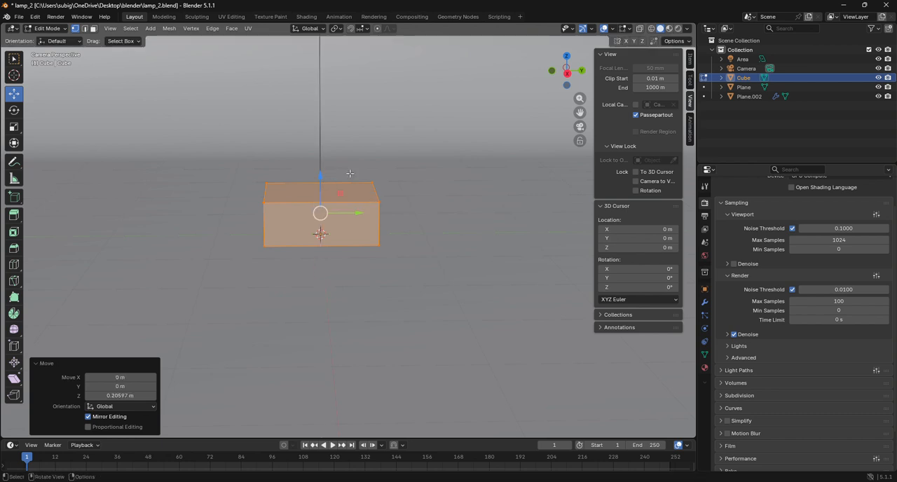
pyautogui.scroll(-3, 318, 171)
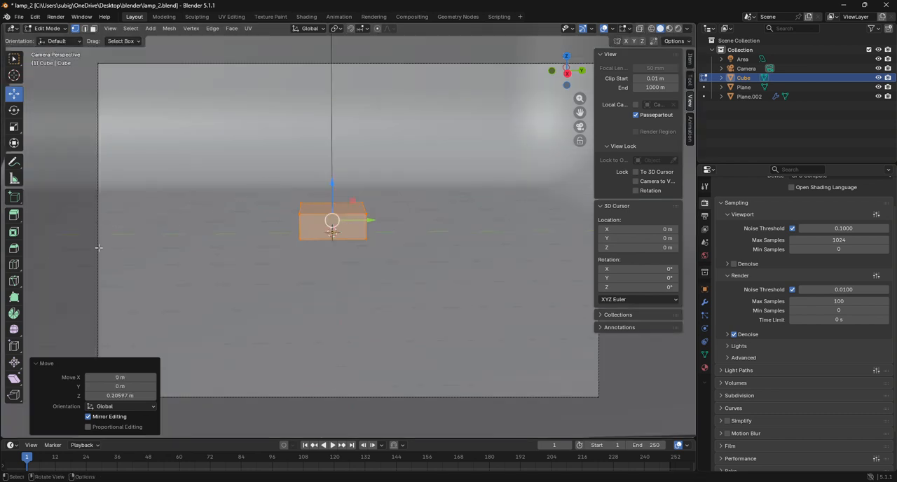
# Add two centred loop cuts to the box, one across its width and one across its depth.
pyautogui.click(14, 264)
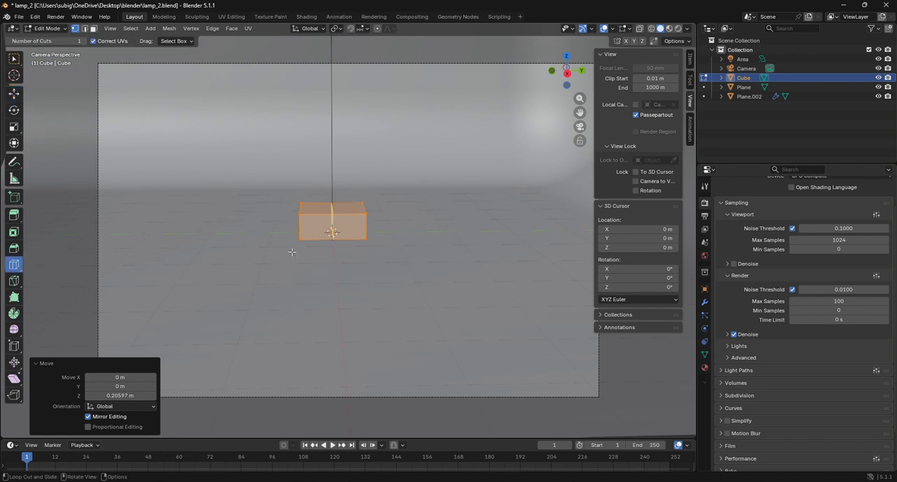
pyautogui.scroll(3, 331, 231)
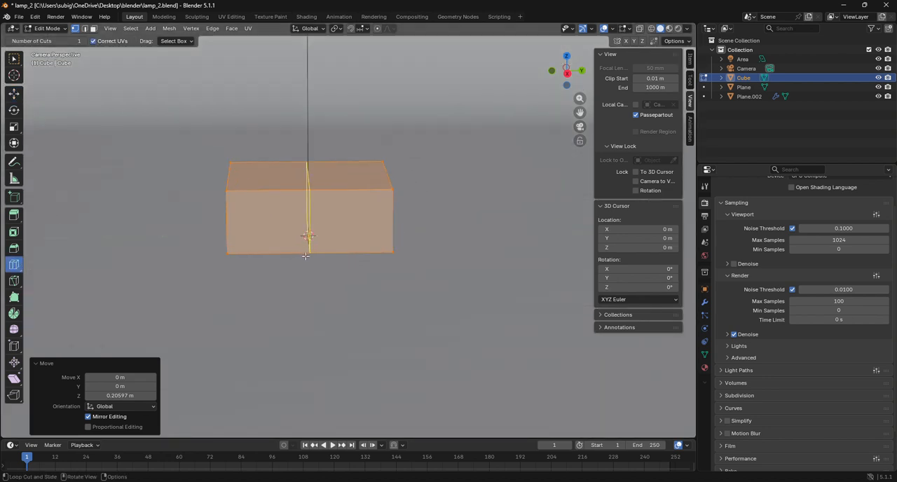
pyautogui.click(311, 254)
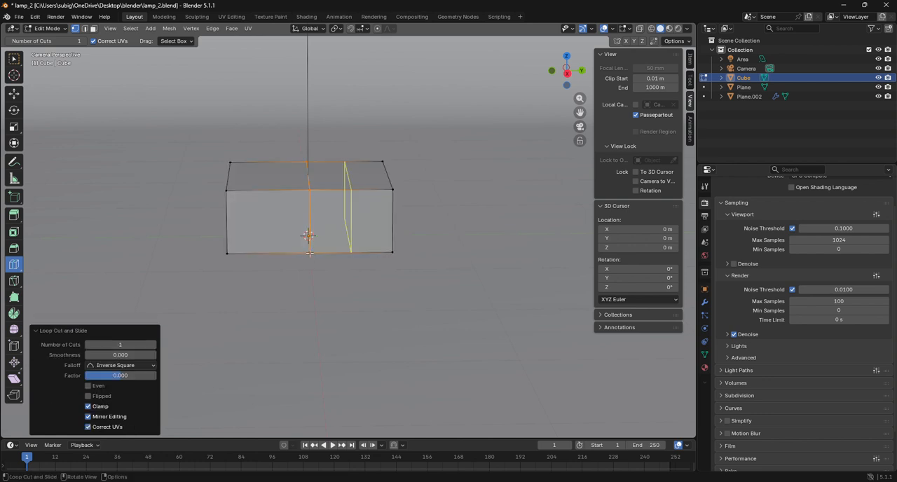
pyautogui.click(231, 171)
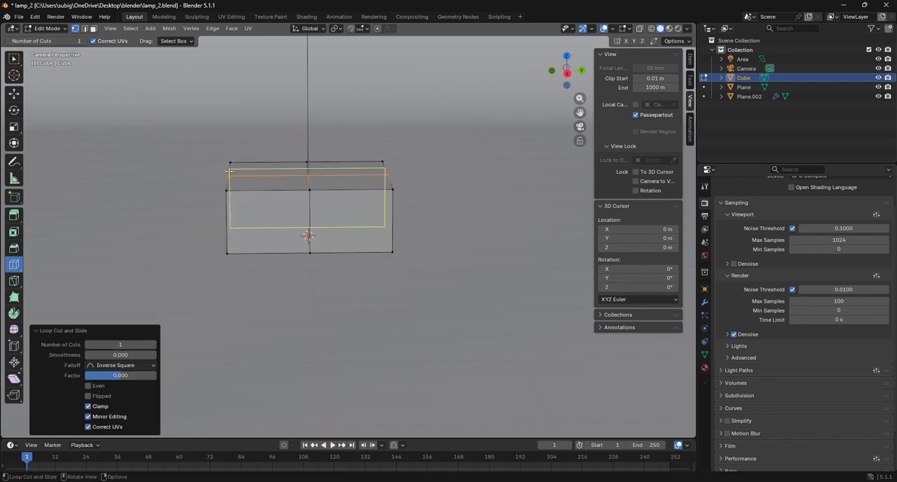
# Select both centre edge loops and bevel them about 0.417 m wide with one segment, leaving narrow borders along the box edges.
pyautogui.click(14, 97)
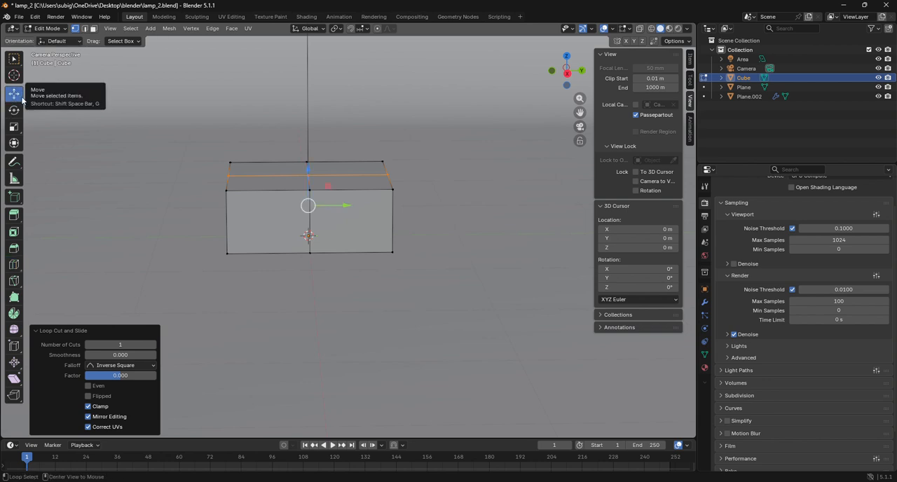
pyautogui.keyDown('alt'); pyautogui.keyDown('shift'); pyautogui.click(317, 226); pyautogui.keyUp('shift'); pyautogui.keyUp('alt')
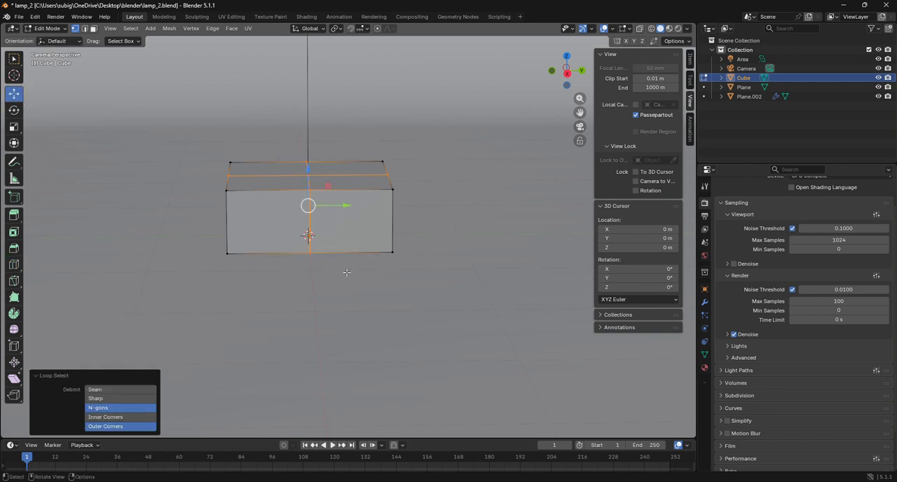
pyautogui.hotkey('ctrl', 'b')
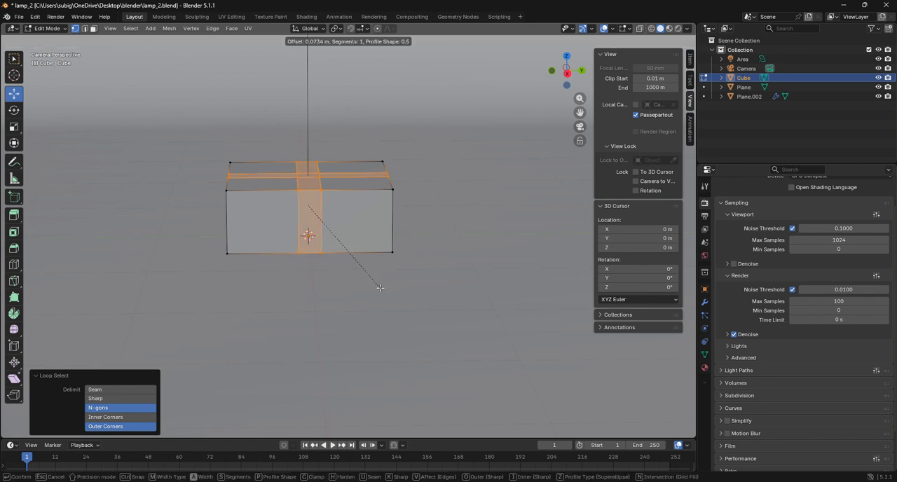
pyautogui.click(433, 309)
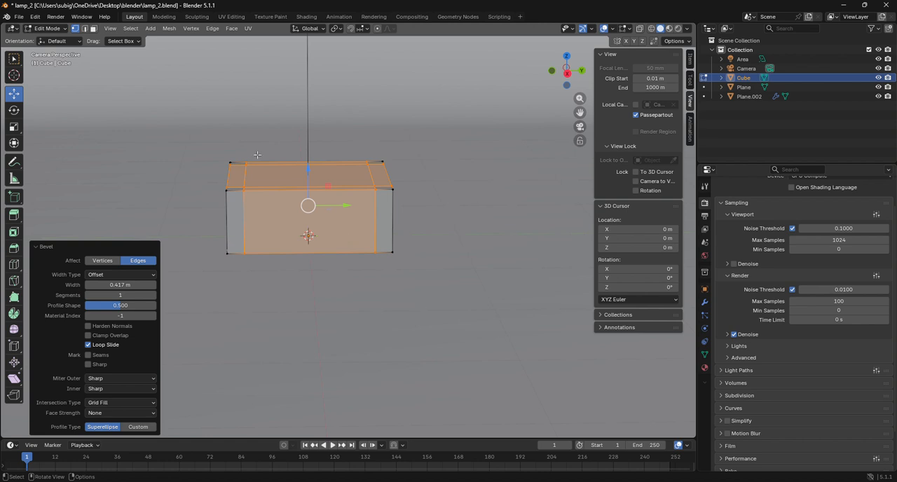
# Inset the large central face on top of the box by about 0.297 m.
pyautogui.click(93, 28)
pyautogui.click(275, 175)
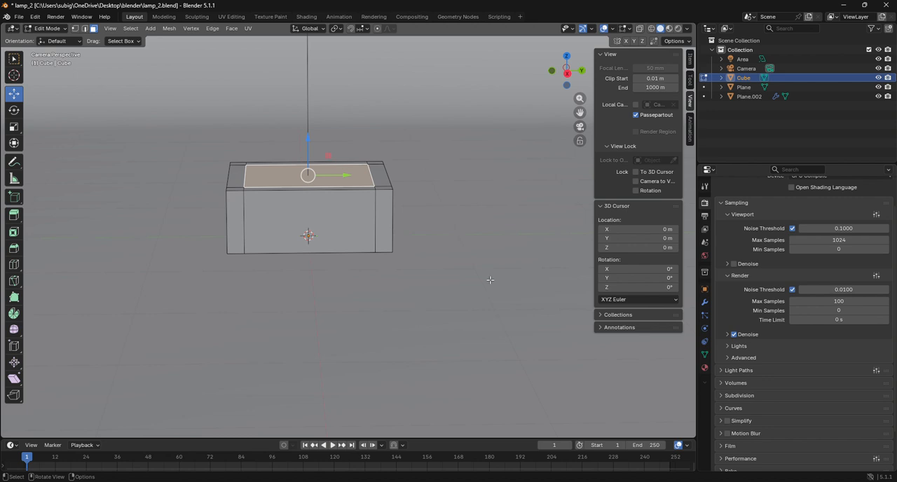
pyautogui.press('i')
pyautogui.click(463, 269)
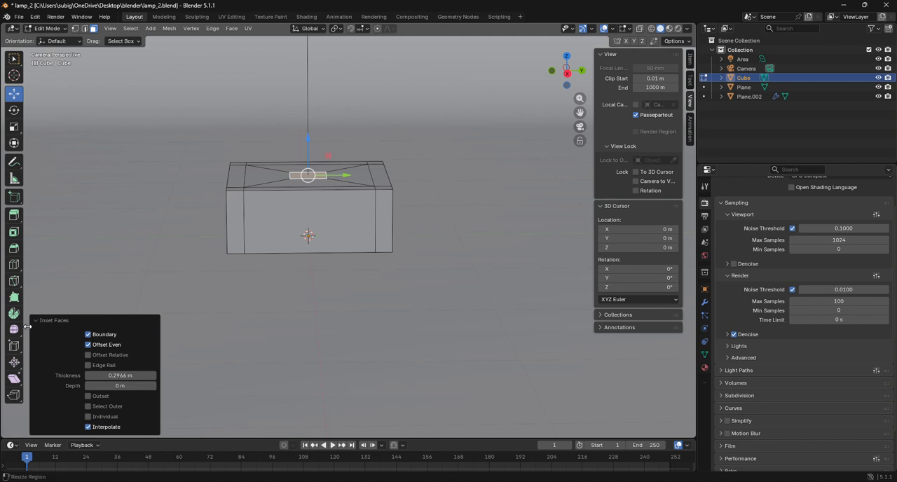
# Add two perpendicular centred loop cuts to the box that cross in the middle of the inset top face.
pyautogui.click(14, 346)
pyautogui.click(13, 264)
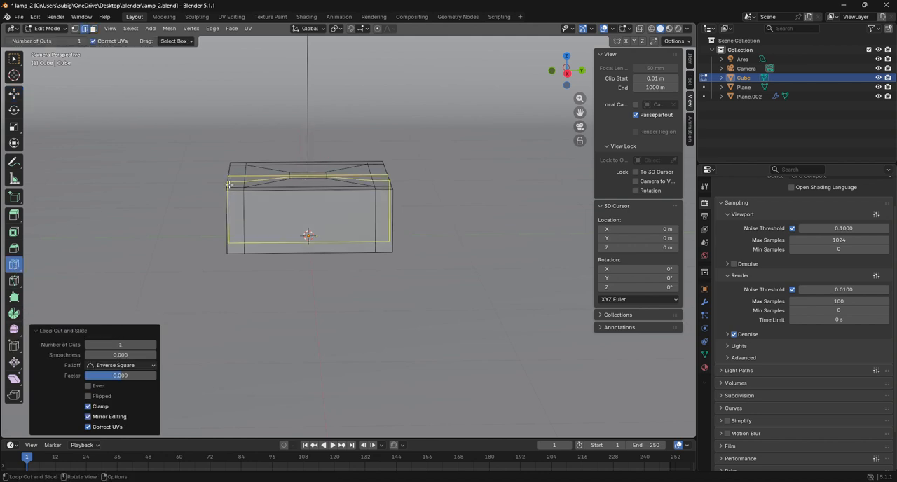
pyautogui.click(306, 226)
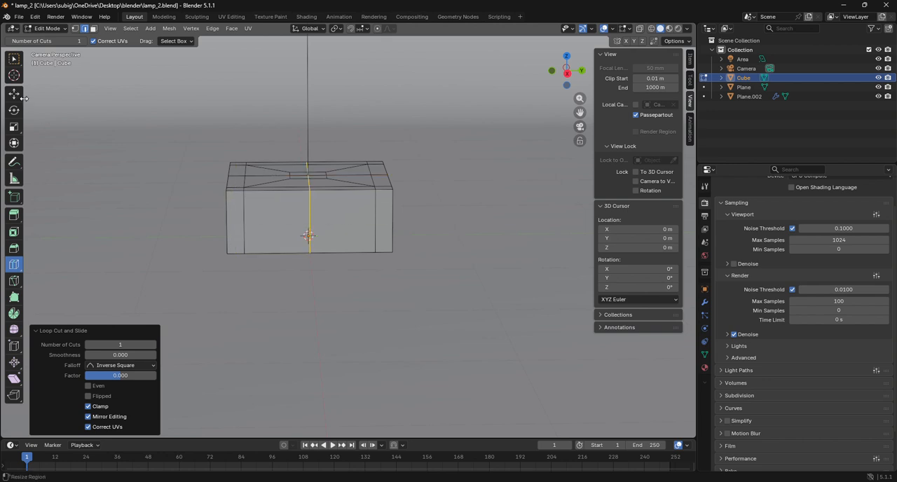
# Round the outline of the small inset on top with To Sphere at factor 1, leaving its centre vertex out of the selection.
pyautogui.click(76, 28)
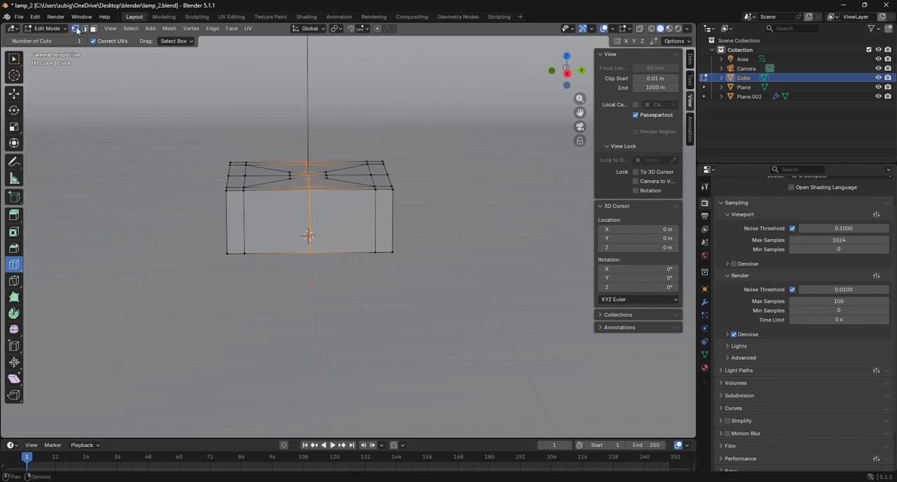
pyautogui.click(15, 93)
pyautogui.scroll(3, 277, 149)
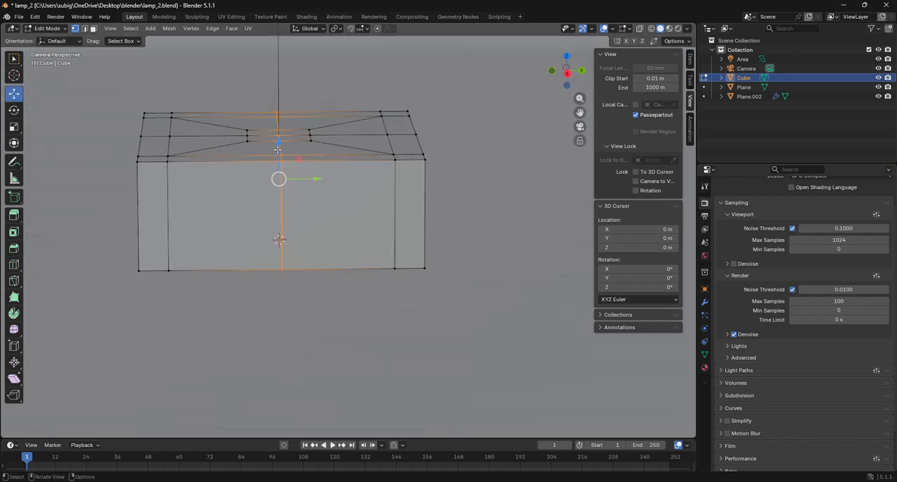
pyautogui.moveTo(231, 122); pyautogui.dragTo(317, 148)
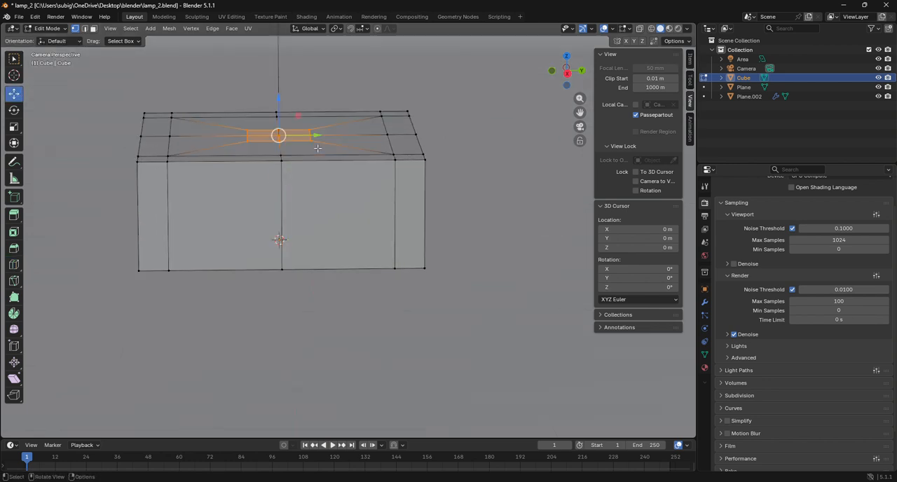
pyautogui.keyDown('shift'); pyautogui.click(279, 136); pyautogui.keyUp('shift')
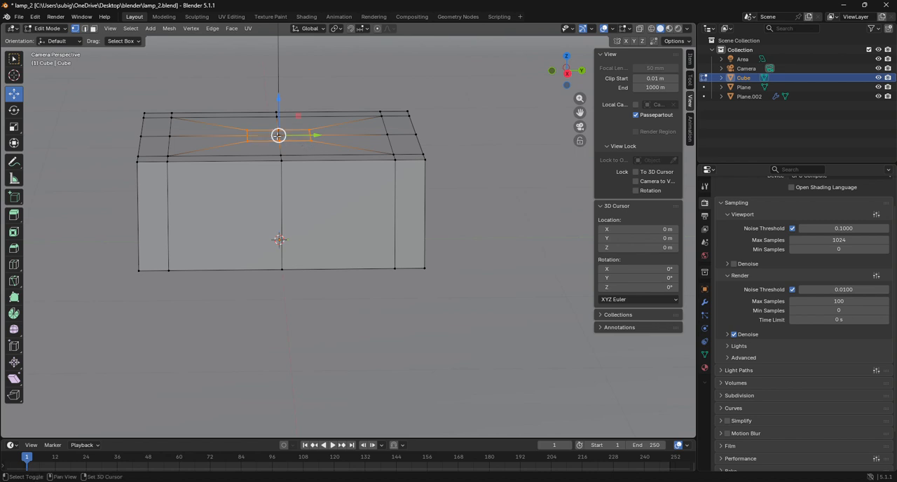
pyautogui.hotkey('shift', 'alt', 's')
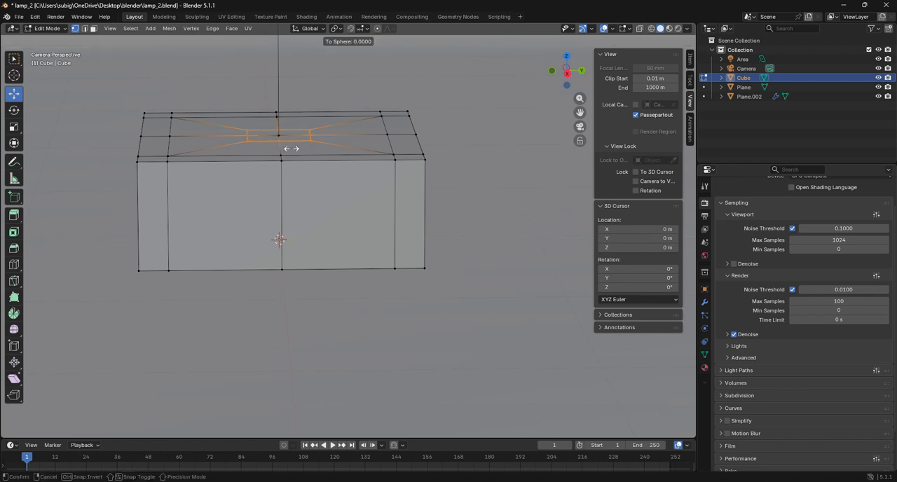
pyautogui.click(211, 200)
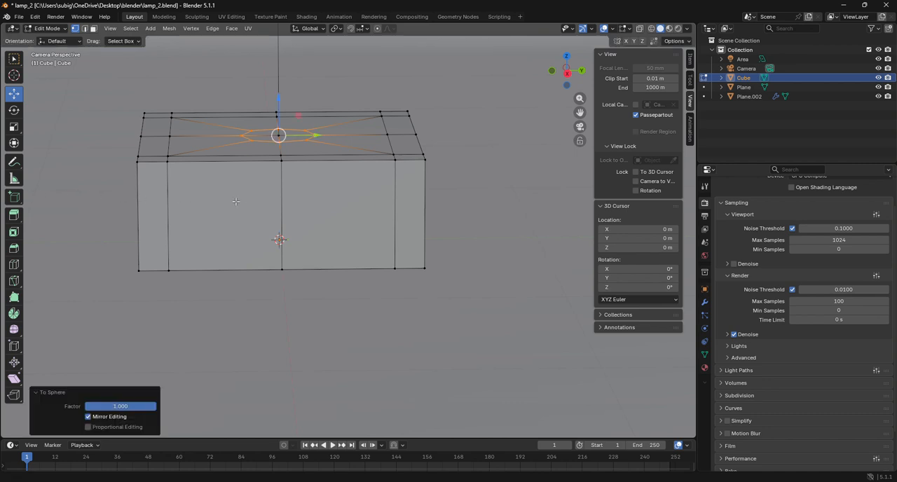
# Select the rounded faces in the centre of the box's top and inset them by about 0.019 m.
pyautogui.moveTo(210, 200); pyautogui.dragTo(231, 210, button='middle')
pyautogui.scroll(10, 343, 242)
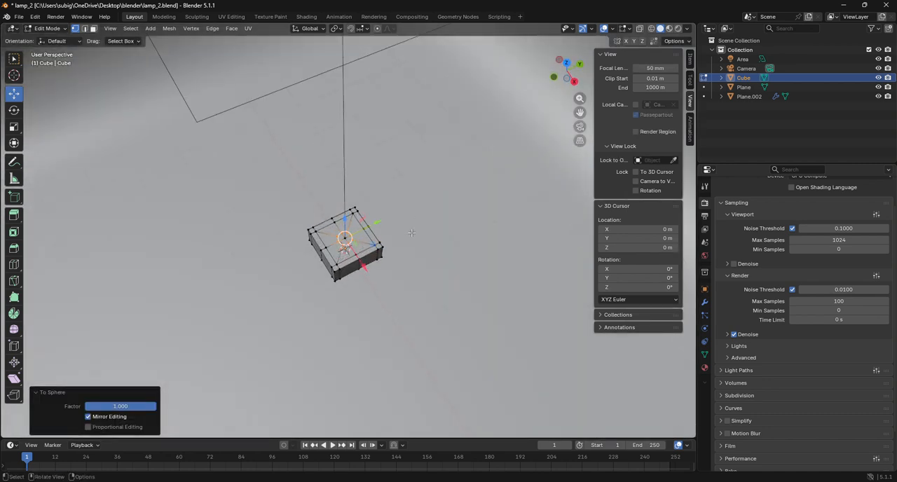
pyautogui.click(93, 28)
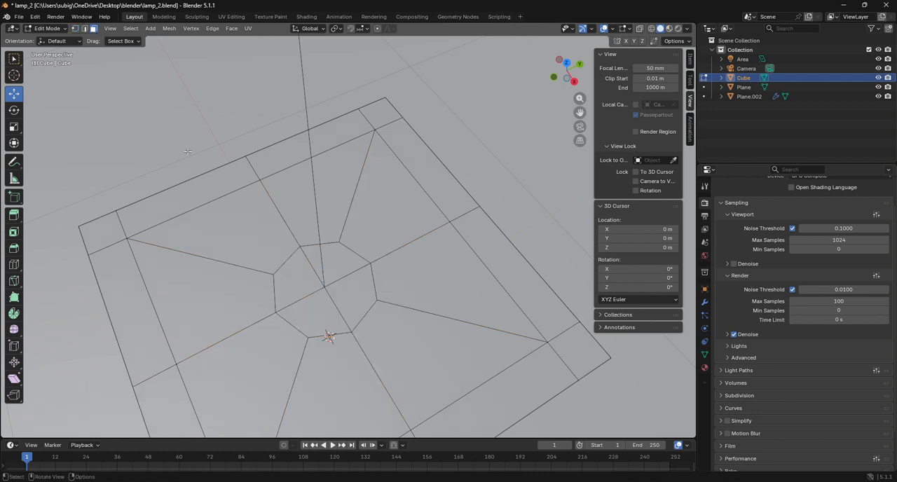
pyautogui.click(332, 290)
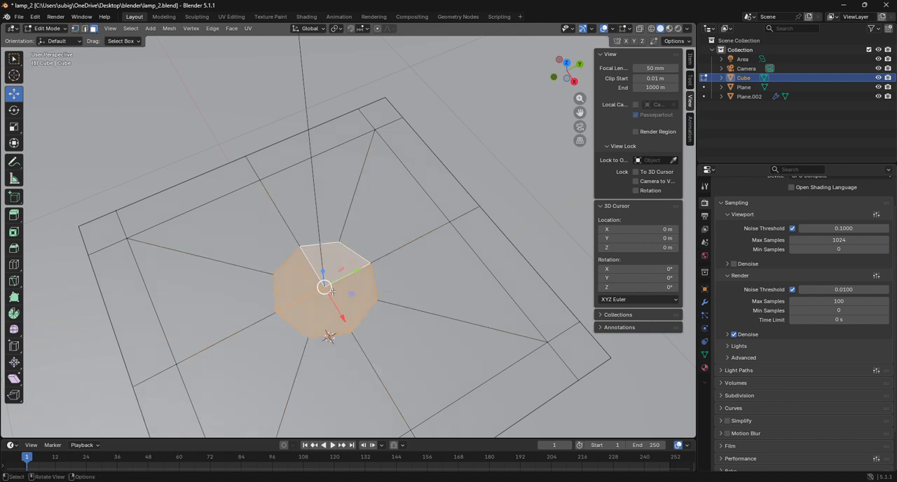
pyautogui.press('i')
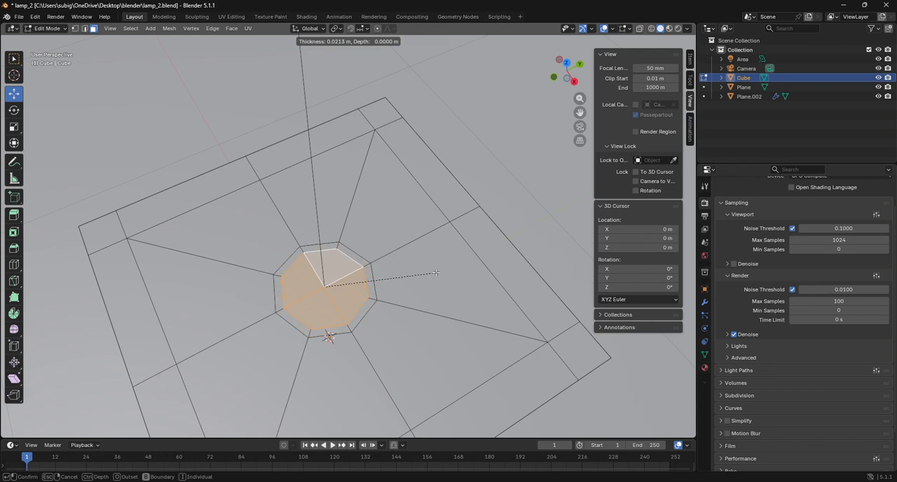
pyautogui.click(437, 273)
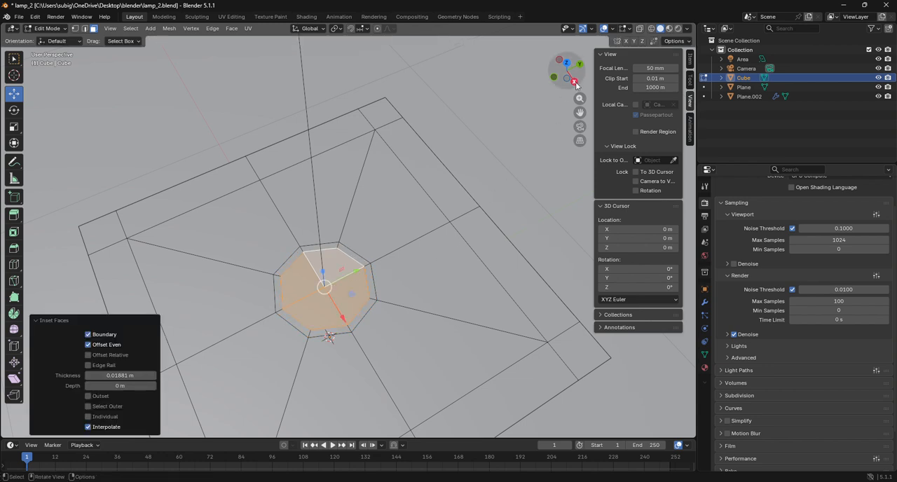
# Extrude the inset rounded faces straight up along Z by about 0.403 m to form a post.
pyautogui.click(565, 63)
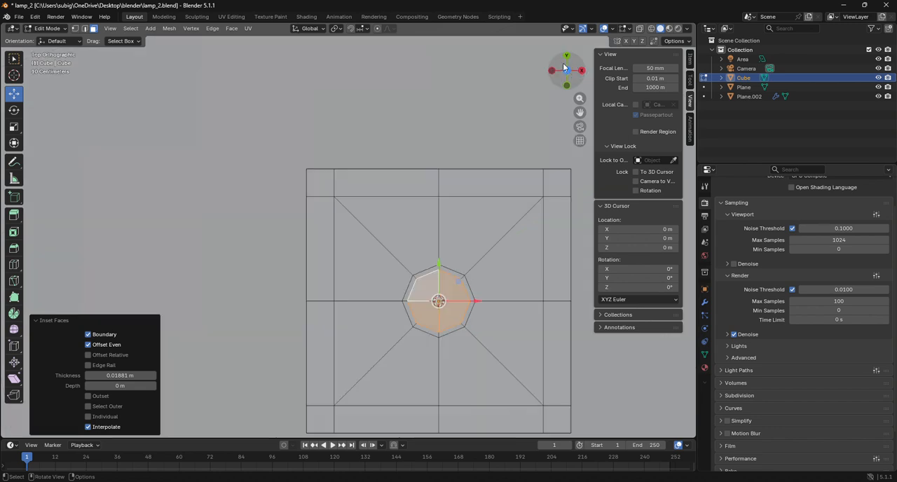
pyautogui.click(579, 126)
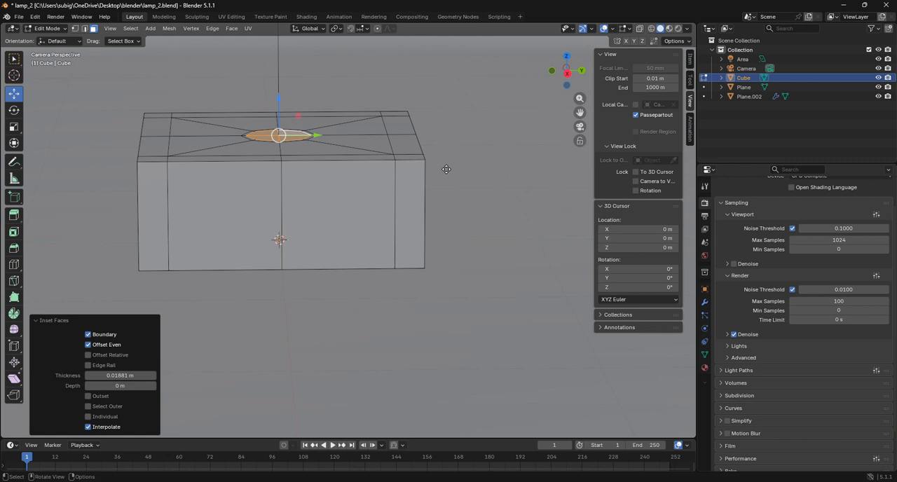
pyautogui.press('g')
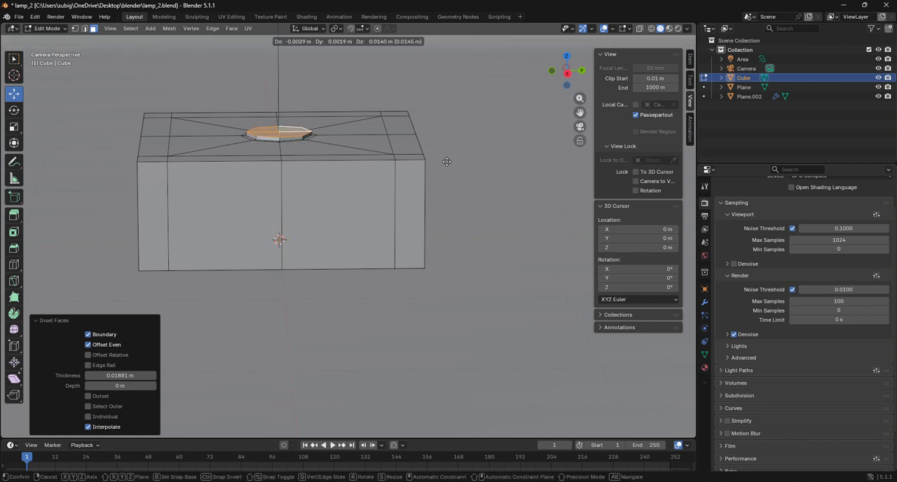
pyautogui.press('z')
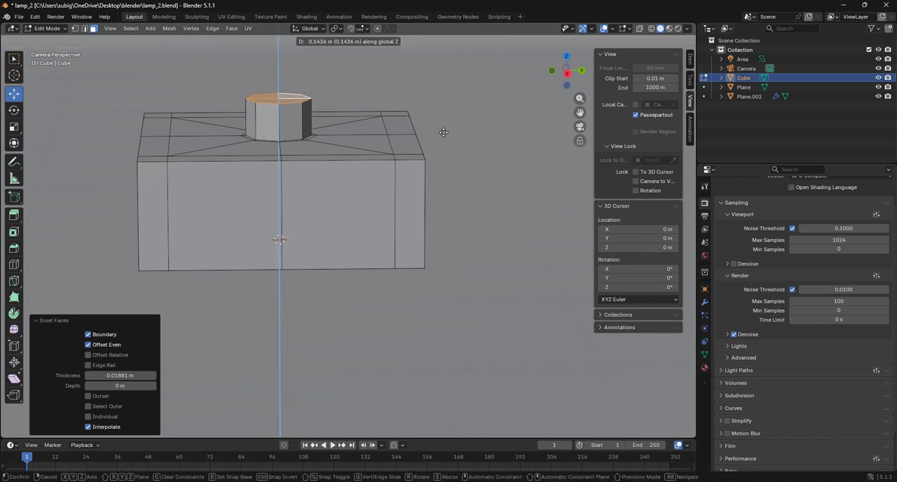
pyautogui.click(426, 65)
pyautogui.scroll(-3, 405, 104)
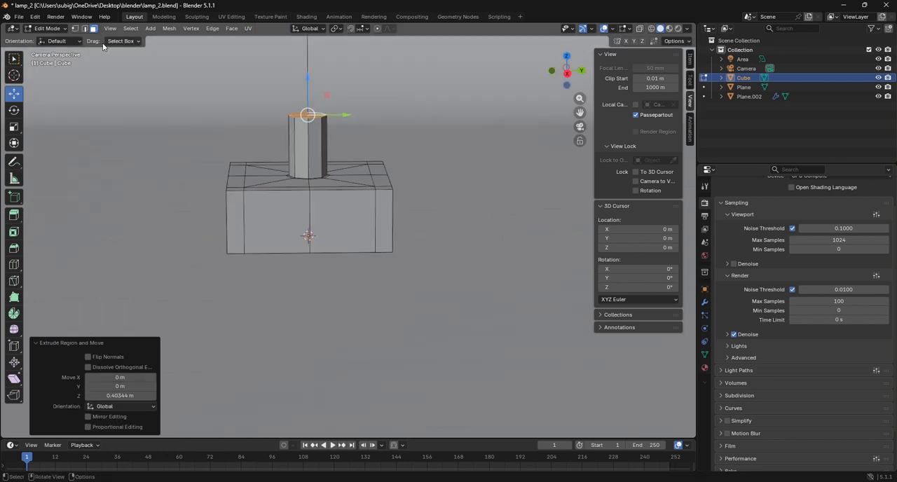
# Return to Object Mode, shade the lamp base smooth and add a Subdivision Surface modifier to it.
pyautogui.click(48, 28)
pyautogui.click(43, 37)
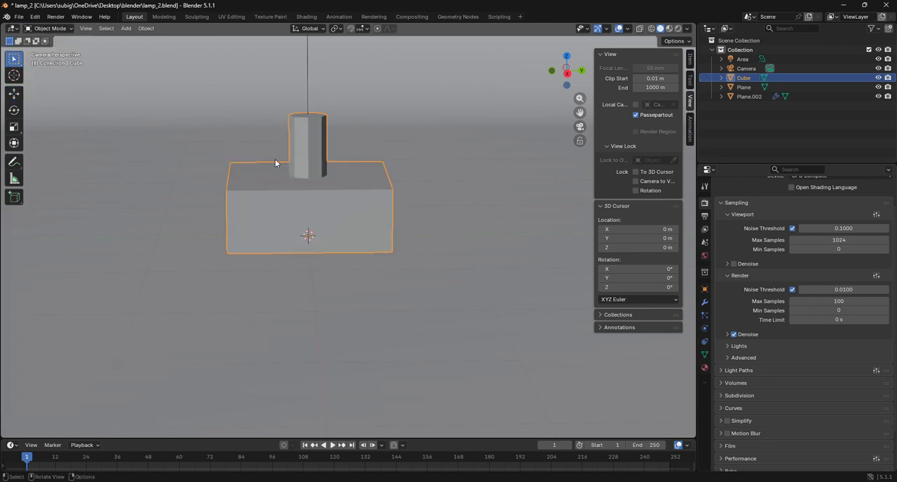
pyautogui.rightClick(275, 159)
pyautogui.click(276, 157)
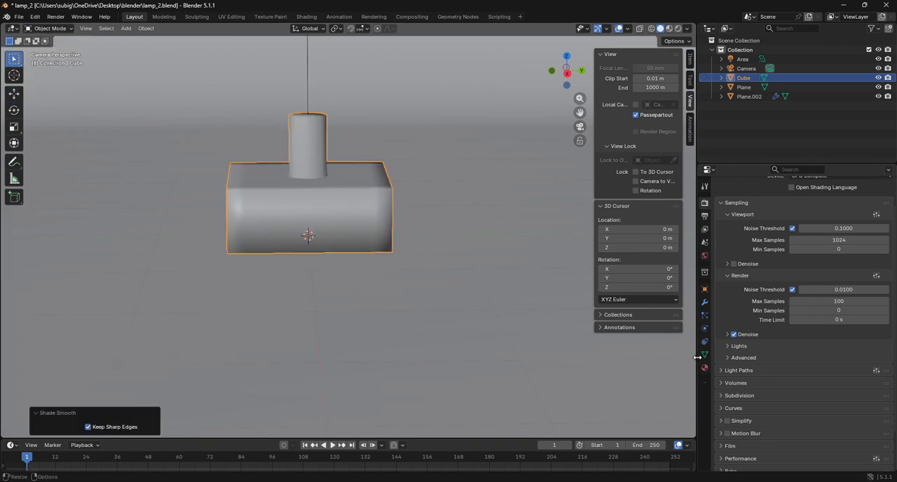
pyautogui.click(705, 302)
pyautogui.click(746, 201)
pyautogui.click(746, 201)
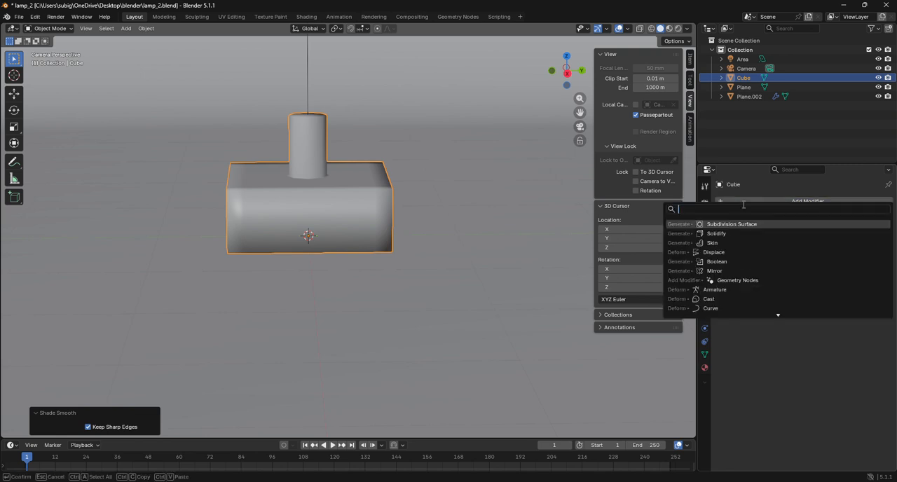
pyautogui.click(724, 224)
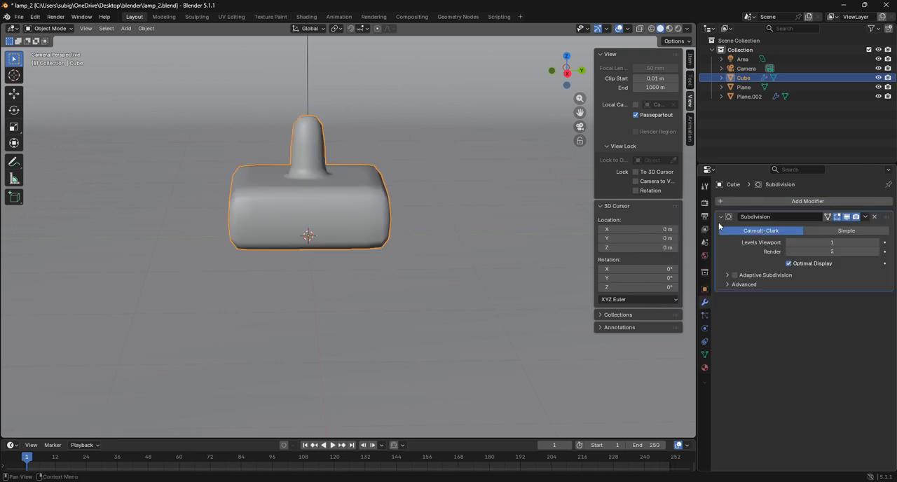
# Add supporting loop cuts near the box's bottom edge, in its upper sides, around the post's foot and just below the post's top.
pyautogui.click(49, 28)
pyautogui.click(49, 51)
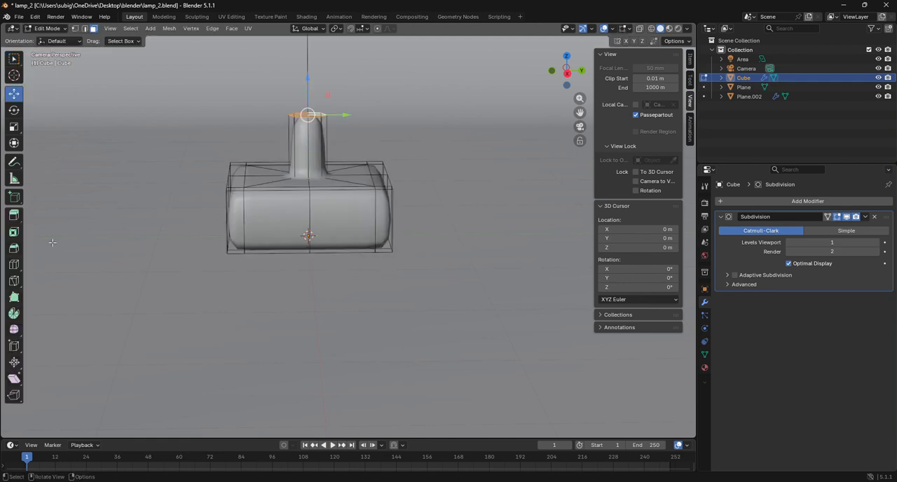
pyautogui.click(13, 264)
pyautogui.moveTo(309, 245); pyautogui.dragTo(338, 244)
pyautogui.moveTo(224, 205); pyautogui.dragTo(218, 198)
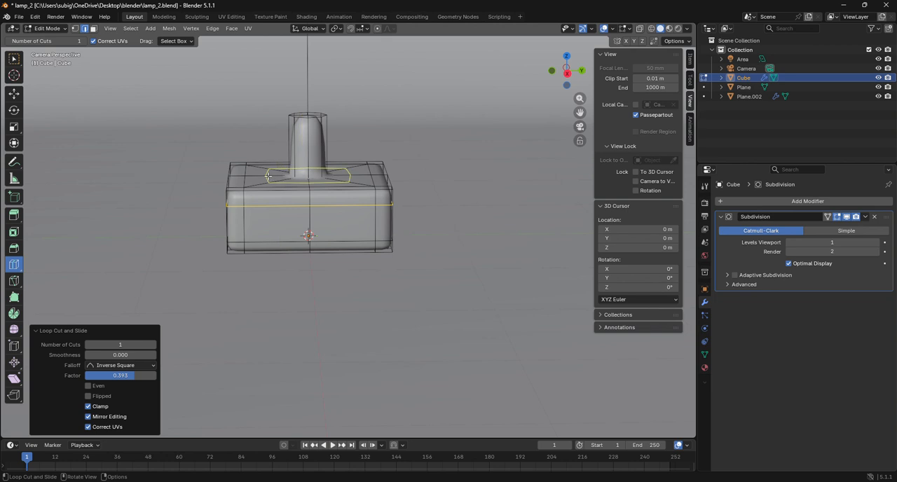
pyautogui.moveTo(271, 178); pyautogui.dragTo(283, 178)
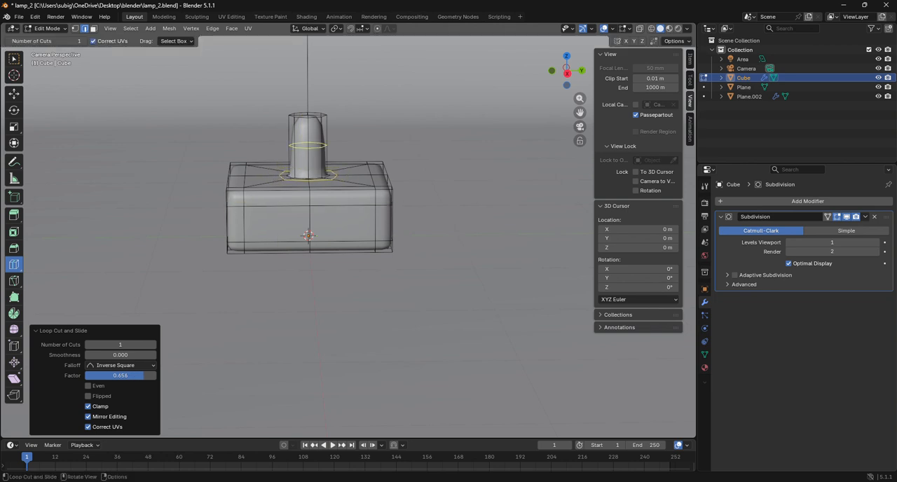
pyautogui.moveTo(311, 125); pyautogui.dragTo(315, 119)
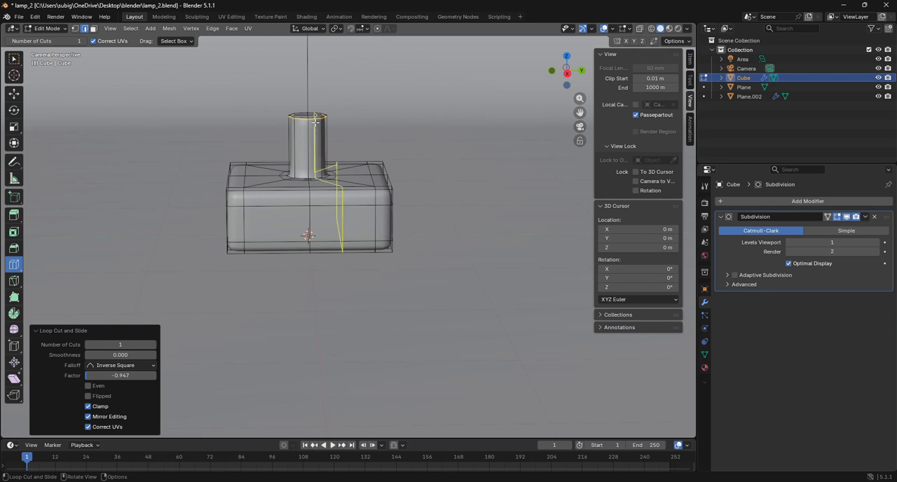
# In Object Mode, set the Subdivision modifier's viewport level to 2 and render level to 3.
pyautogui.click(52, 29)
pyautogui.click(54, 37)
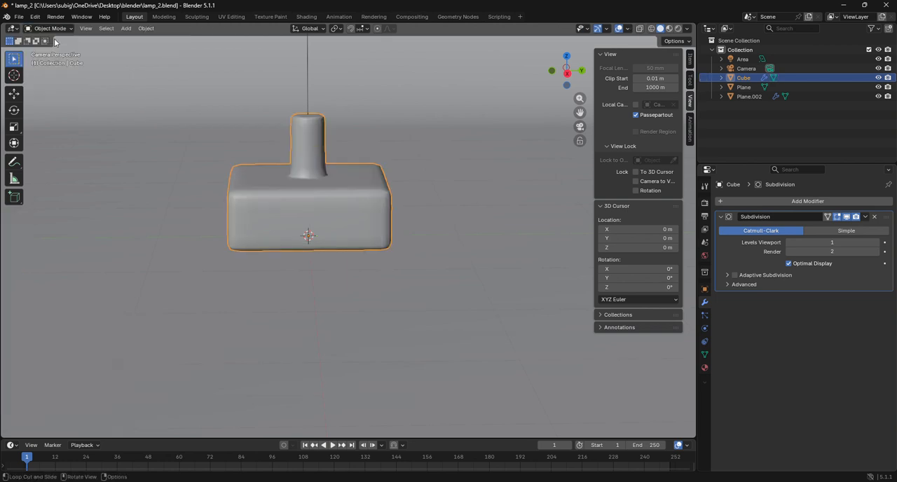
pyautogui.moveTo(832, 242); pyautogui.dragTo(832, 242)
pyautogui.click(879, 243)
pyautogui.click(879, 243)
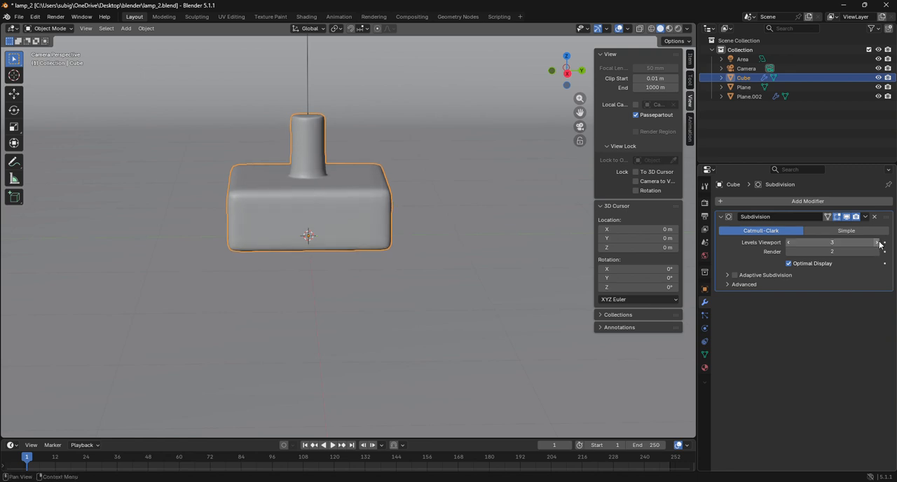
pyautogui.click(787, 243)
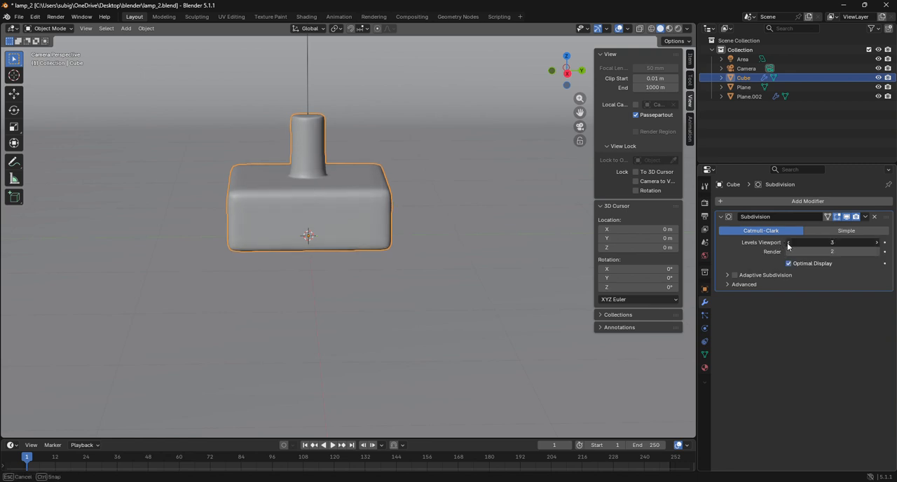
pyautogui.click(878, 251)
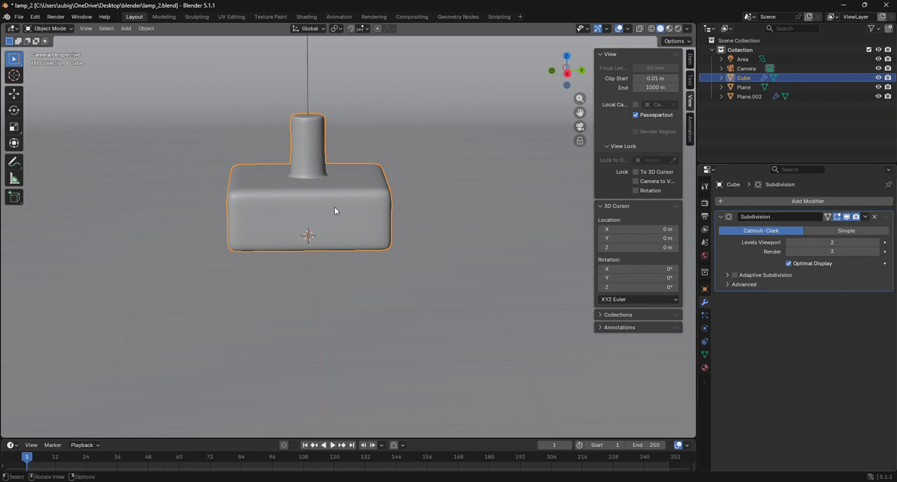
# Add centred loop cuts halfway between the box's existing loops, one horizontal and two vertical per side direction, at factor 0.
pyautogui.scroll(4, 332, 206)
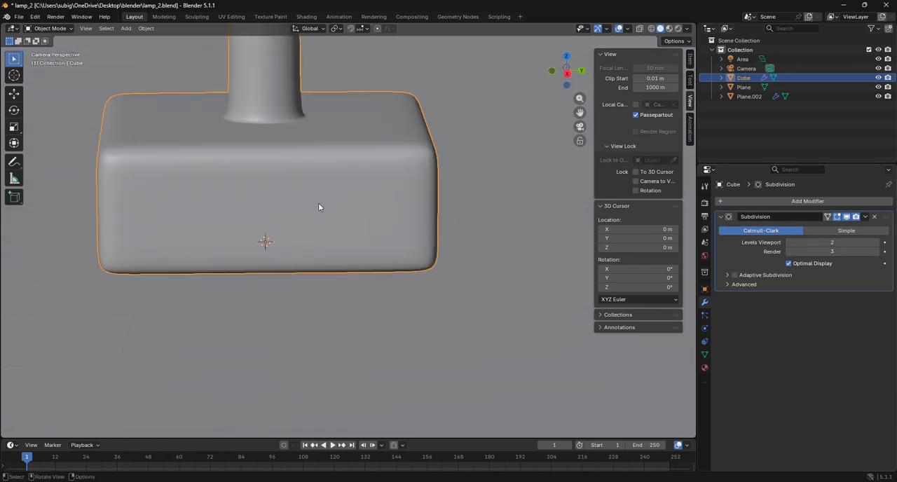
pyautogui.click(50, 28)
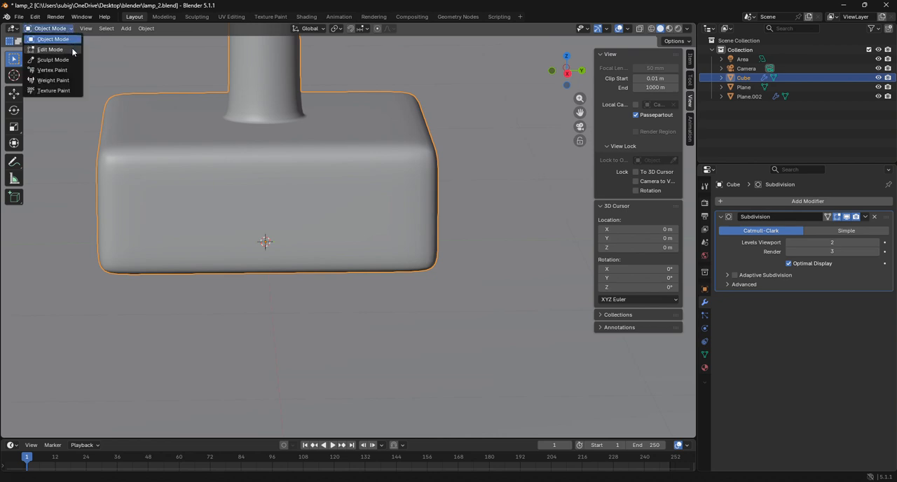
pyautogui.click(51, 49)
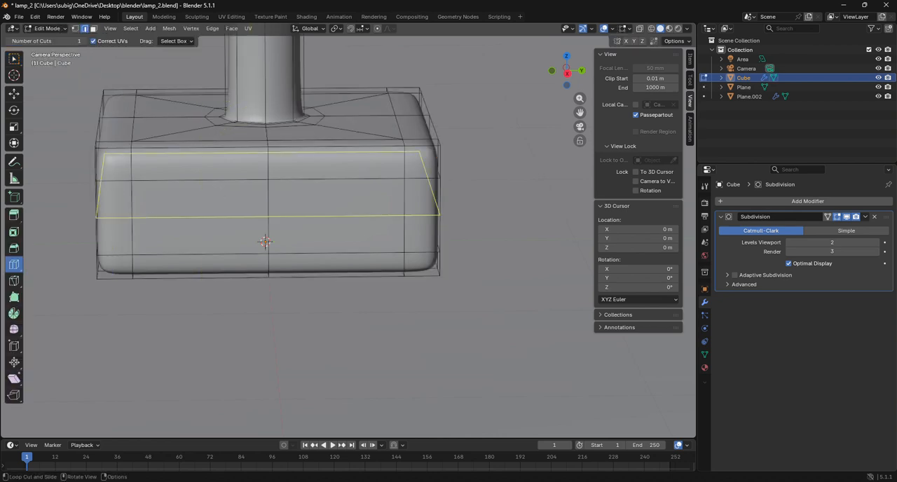
pyautogui.click(150, 218)
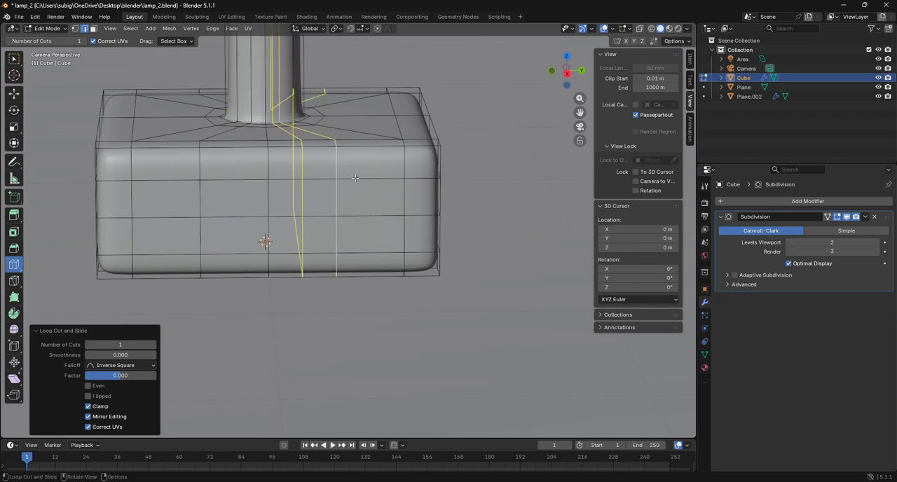
pyautogui.moveTo(571, 81); pyautogui.dragTo(466, 87)
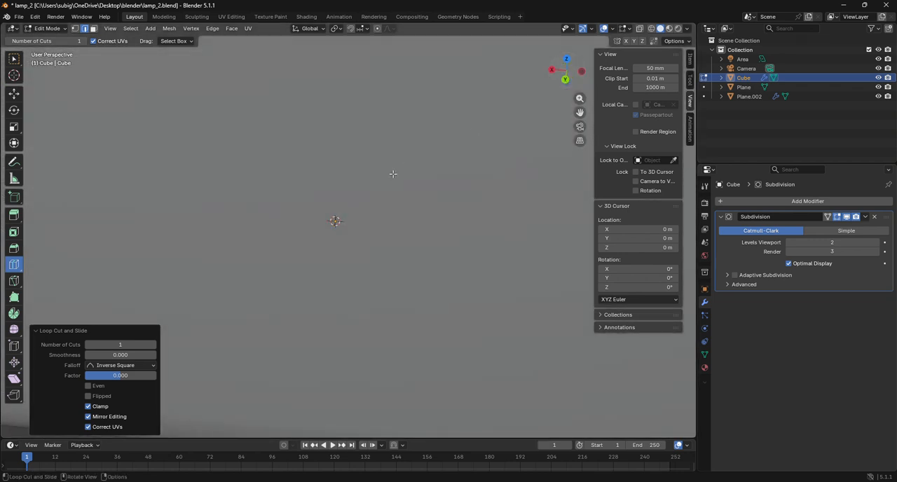
pyautogui.scroll(4, 390, 180)
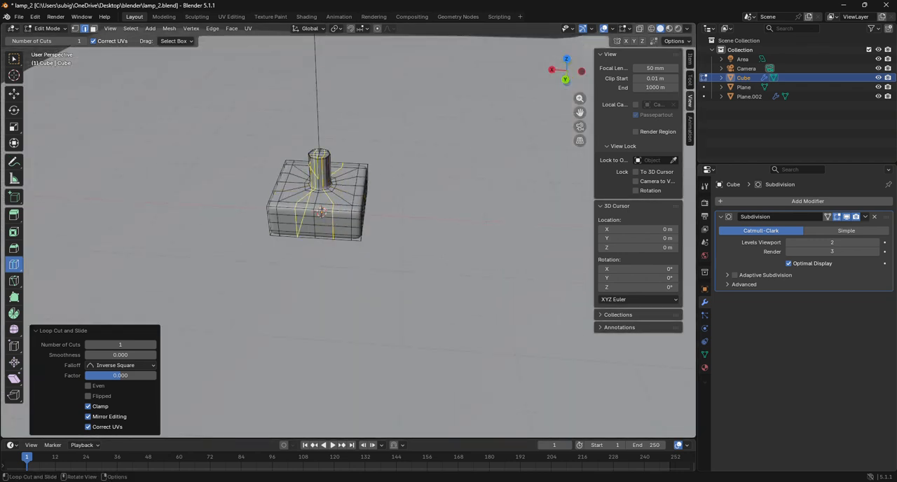
pyautogui.scroll(1, 295, 222)
pyautogui.scroll(2, 295, 221)
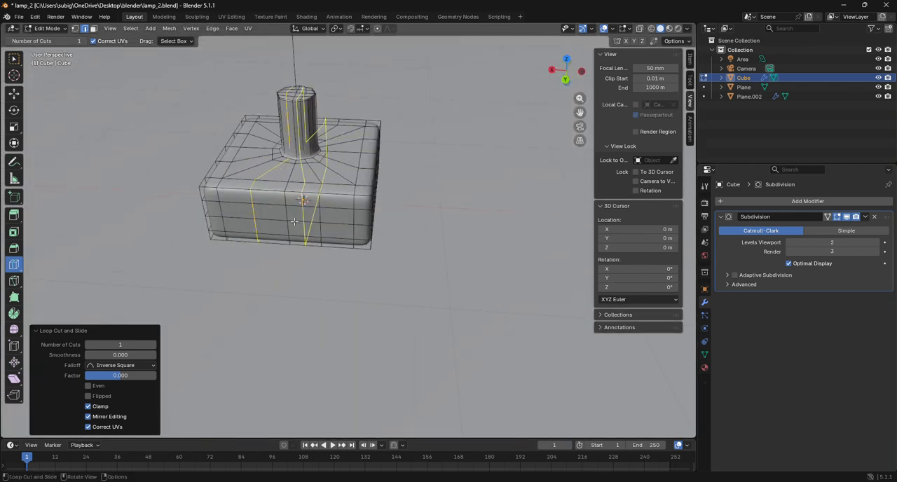
# Select the outer edge loop surrounding the post's foot and round it with To Sphere at factor 1.
pyautogui.click(75, 29)
pyautogui.click(84, 29)
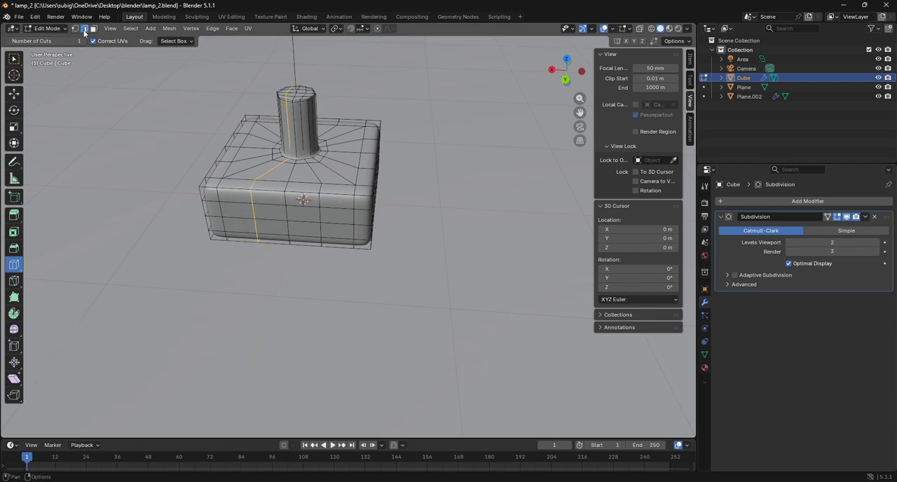
pyautogui.scroll(3, 329, 218)
pyautogui.click(19, 97)
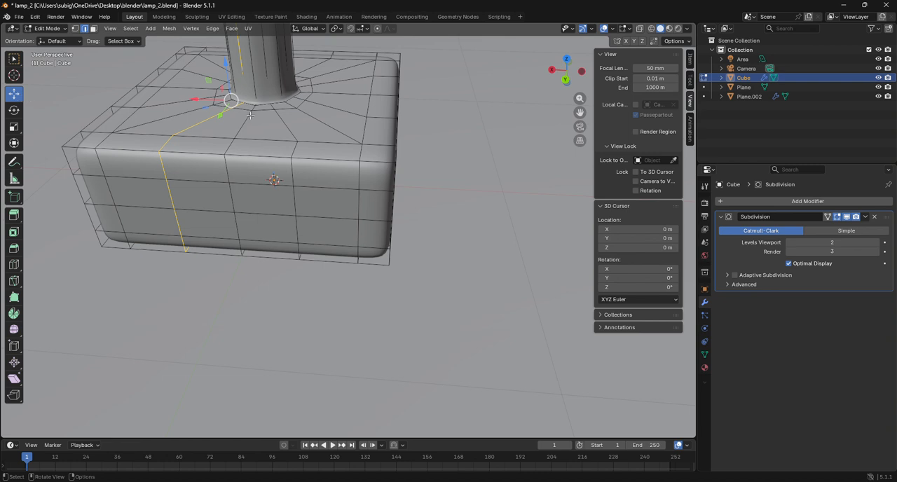
pyautogui.keyDown('alt'); pyautogui.click(267, 112); pyautogui.keyUp('alt')
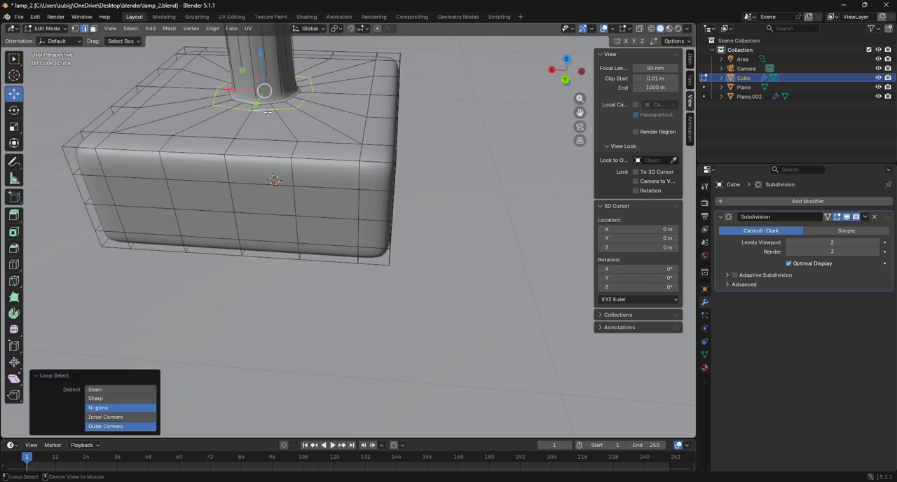
pyautogui.hotkey('shift', 'alt', 's')
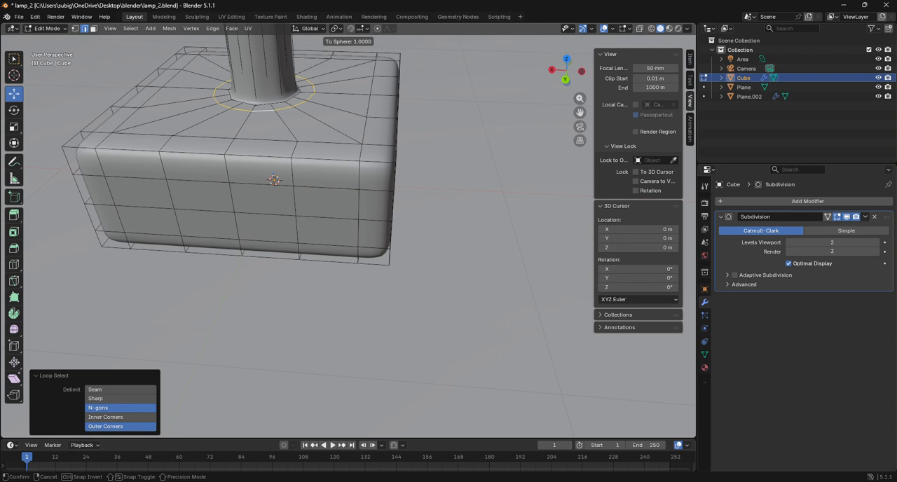
pyautogui.click(253, 187)
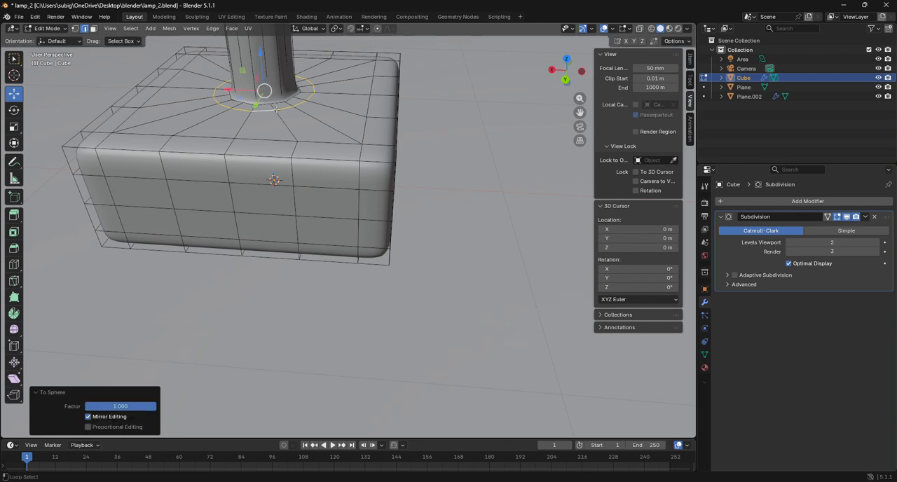
pyautogui.rightClick(349, 122)
# Select the inner edge loop around the post's foot and round it with To Sphere at factor 1.
pyautogui.keyDown('alt'); pyautogui.click(276, 102); pyautogui.keyUp('alt')
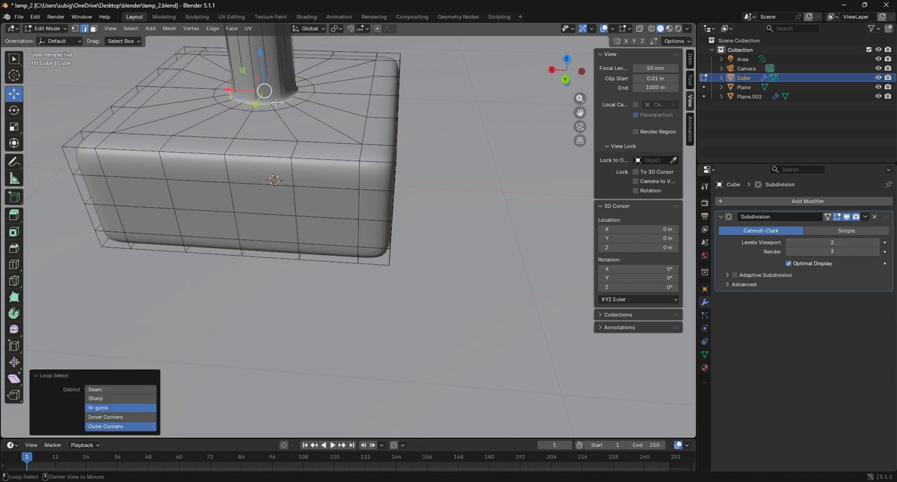
pyautogui.hotkey('shift', 'alt', 's')
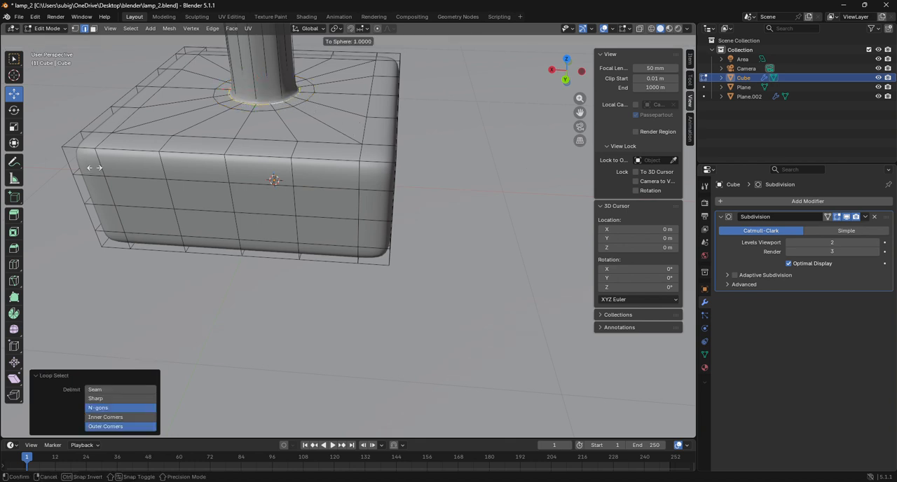
pyautogui.click(584, 167)
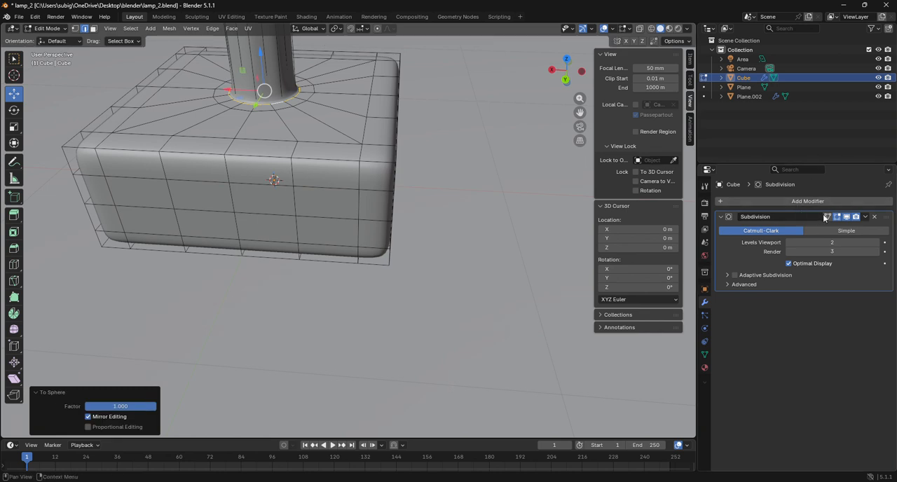
# Turn off the Subdivision modifier's viewport display and round the lowest edge loop on the post itself with To Sphere at factor 1.
pyautogui.click(847, 217)
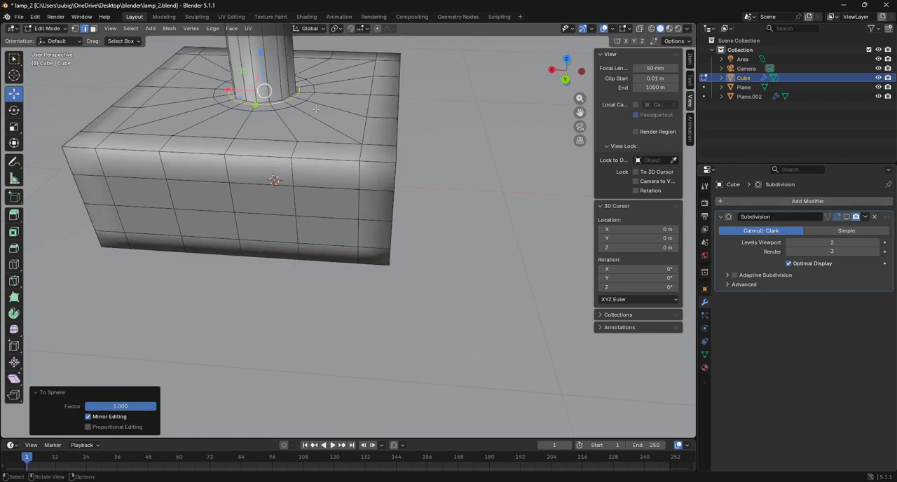
pyautogui.keyDown('alt'); pyautogui.click(277, 98); pyautogui.keyUp('alt')
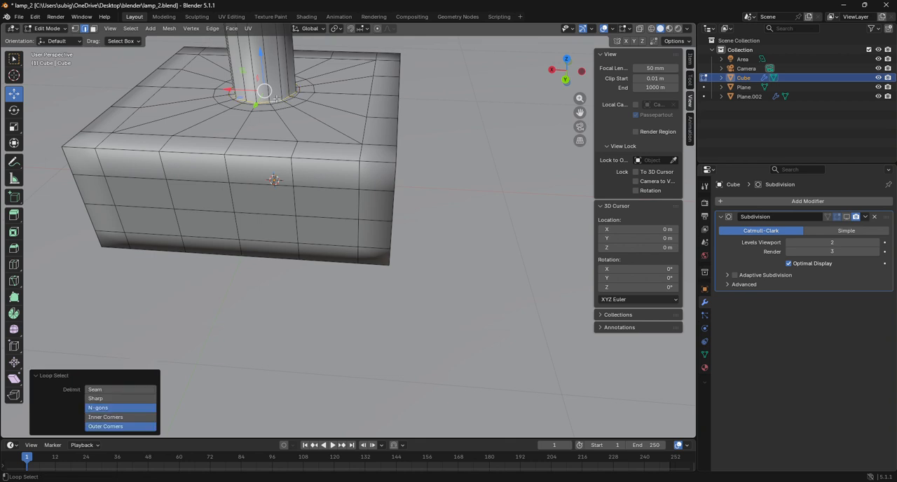
pyautogui.hotkey('shift', 'alt', 's')
pyautogui.click(337, 148)
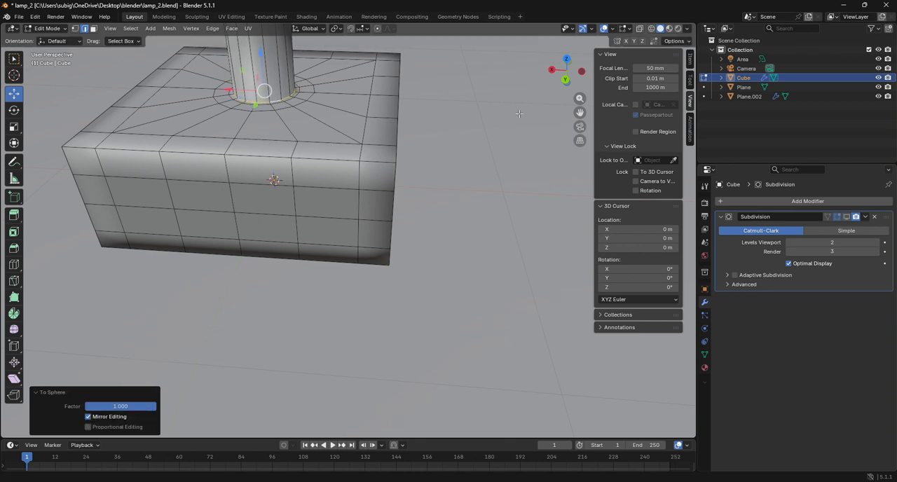
# Select the edge loop just below the post's top rim and round it with To Sphere at factor 1.
pyautogui.moveTo(581, 113); pyautogui.dragTo(597, 259)
pyautogui.scroll(2, 377, 146)
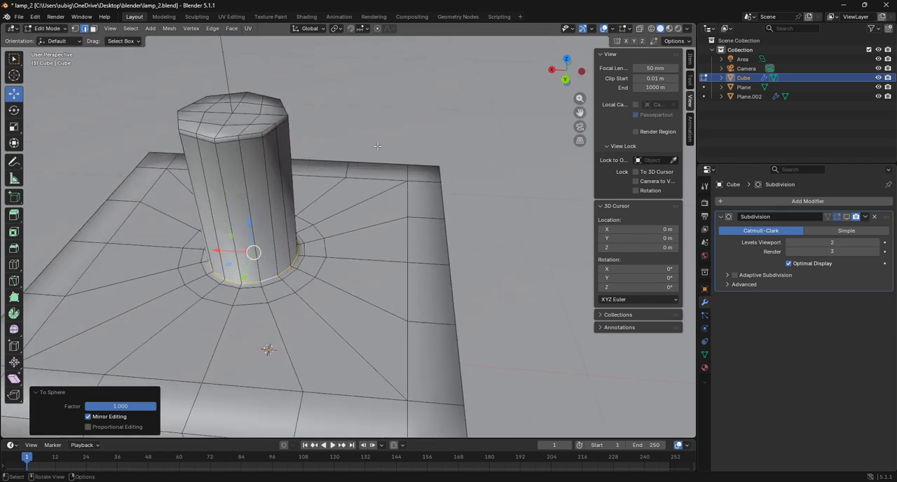
pyautogui.scroll(2, 378, 147)
pyautogui.keyDown('alt'); pyautogui.click(197, 116); pyautogui.keyUp('alt')
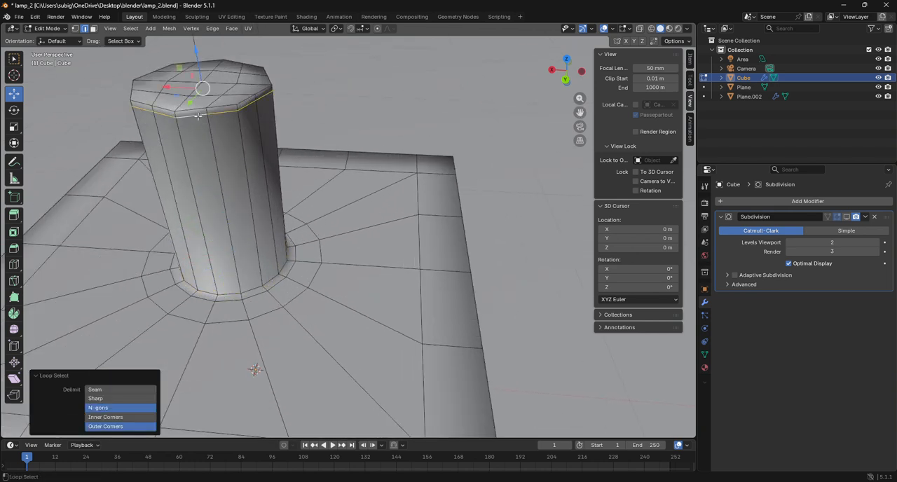
pyautogui.hotkey('shift', 'alt', 's')
pyautogui.click(315, 204)
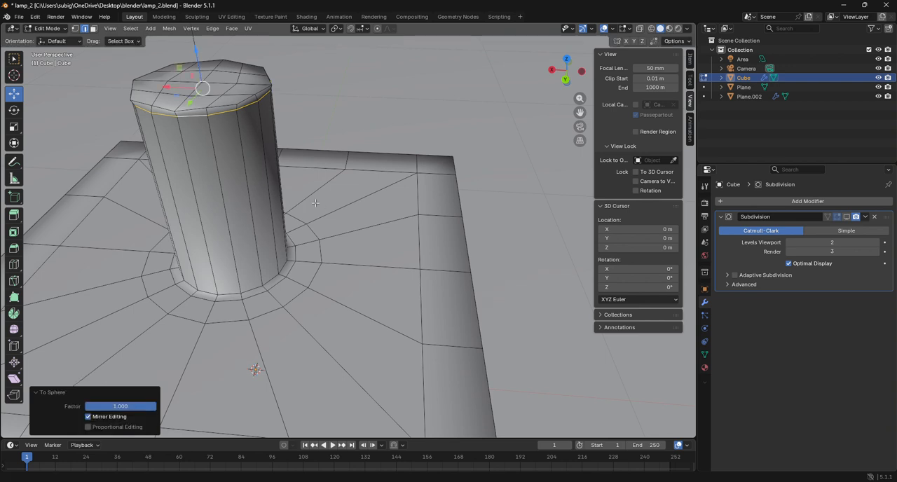
# Select all edges of the post's top rim and round them with To Sphere at factor 1.
pyautogui.keyDown('alt'); pyautogui.click(209, 110); pyautogui.keyUp('alt')
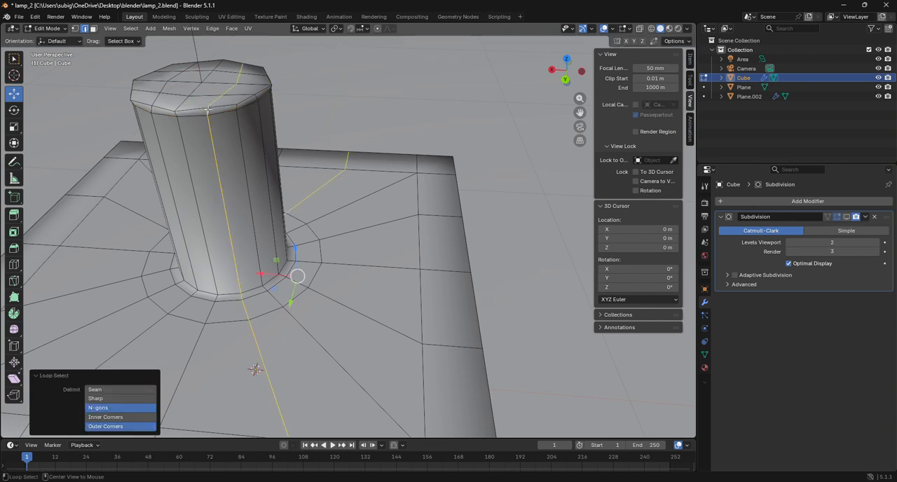
pyautogui.keyDown('alt'); pyautogui.click(217, 107); pyautogui.keyUp('alt')
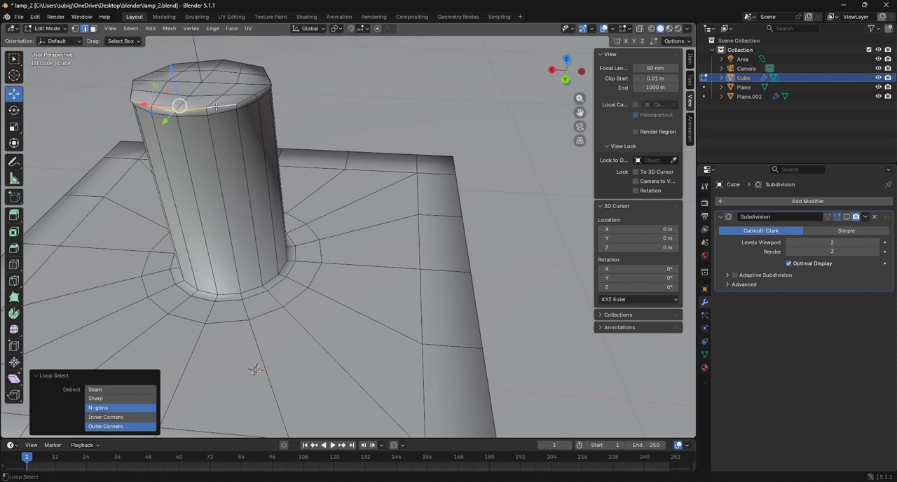
pyautogui.keyDown('alt'); pyautogui.click(245, 101); pyautogui.keyUp('alt')
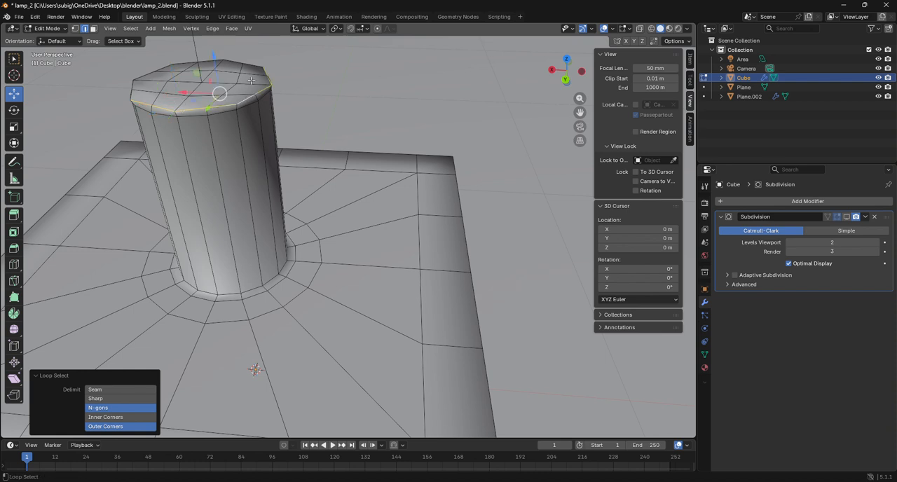
pyautogui.keyDown('alt'); pyautogui.keyDown('shift'); pyautogui.click(253, 68); pyautogui.keyUp('shift'); pyautogui.keyUp('alt')
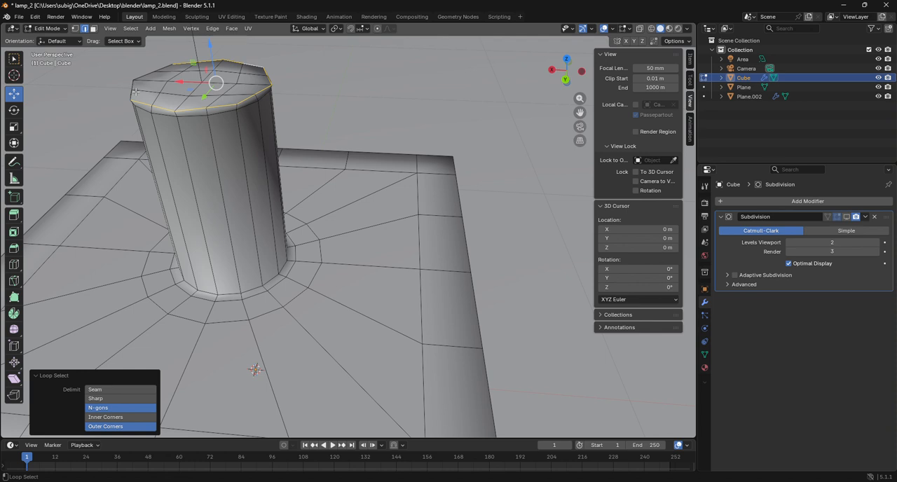
pyautogui.press('g')
pyautogui.press('1')
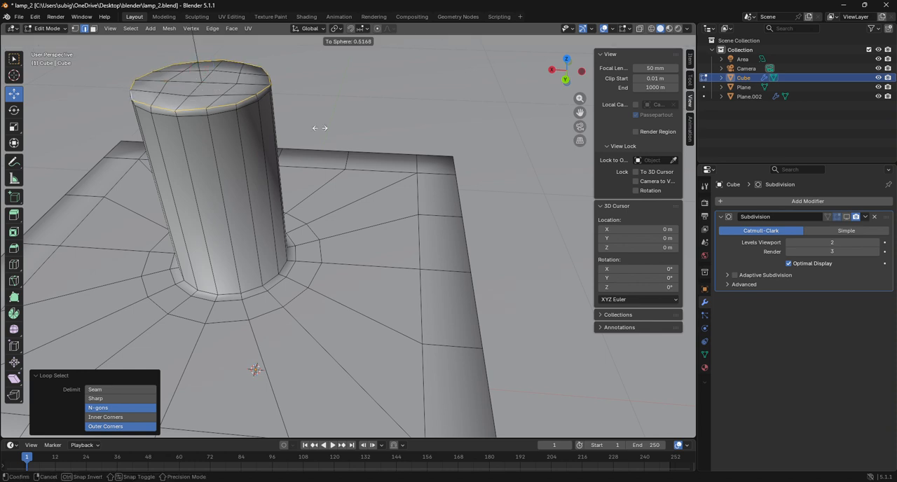
pyautogui.press('Return')
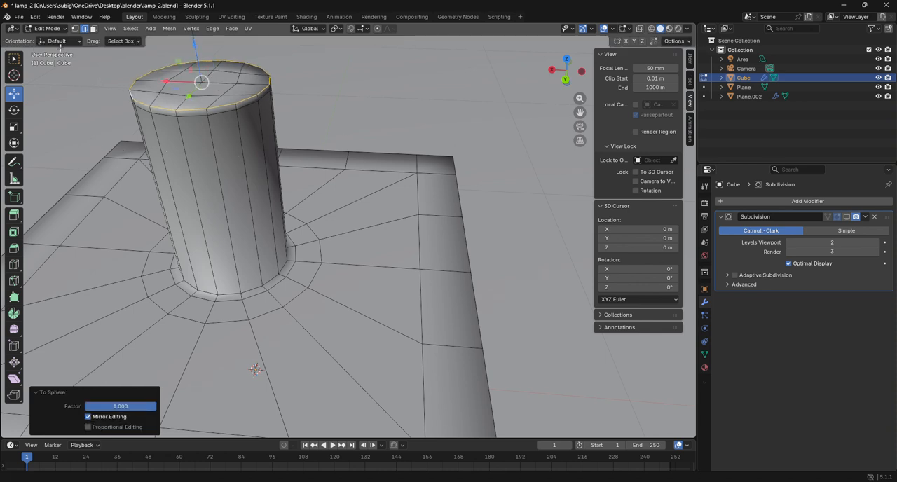
# Check the post in Object Mode, and back in Edit Mode inset all faces of its top cap by about 0.021 m.
pyautogui.click(49, 28)
pyautogui.click(55, 37)
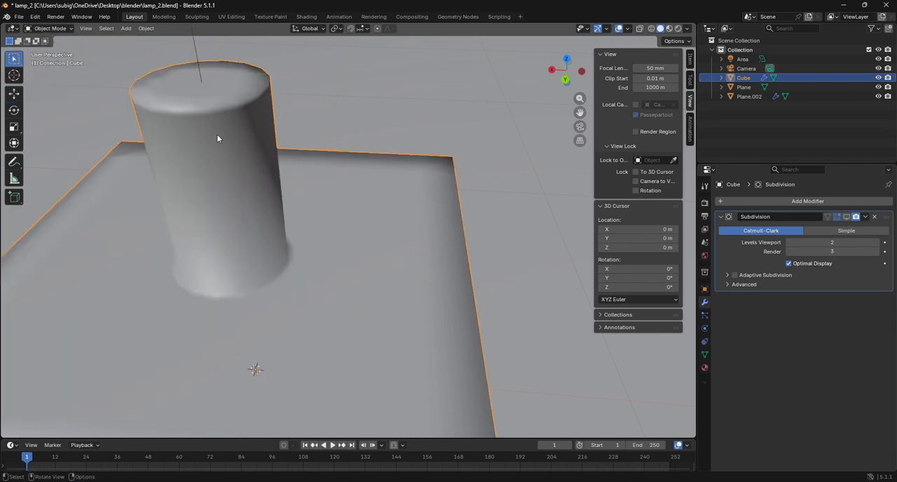
pyautogui.click(49, 28)
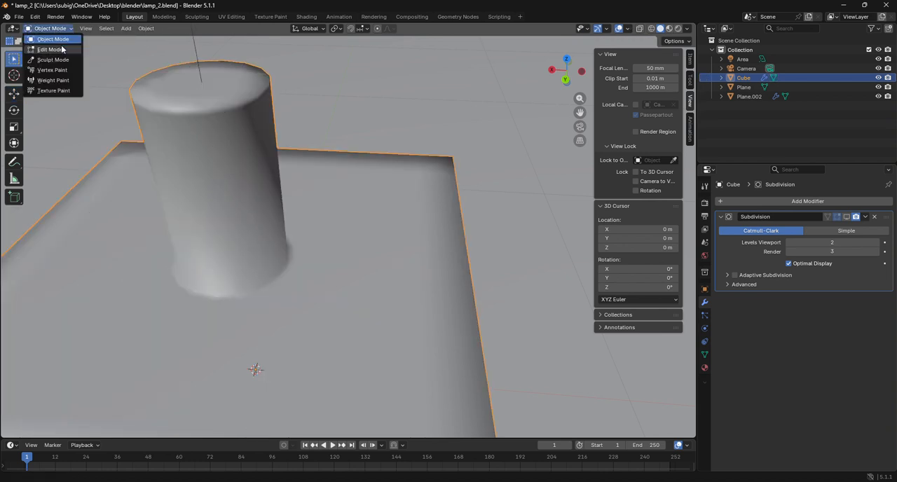
pyautogui.click(52, 49)
pyautogui.click(93, 29)
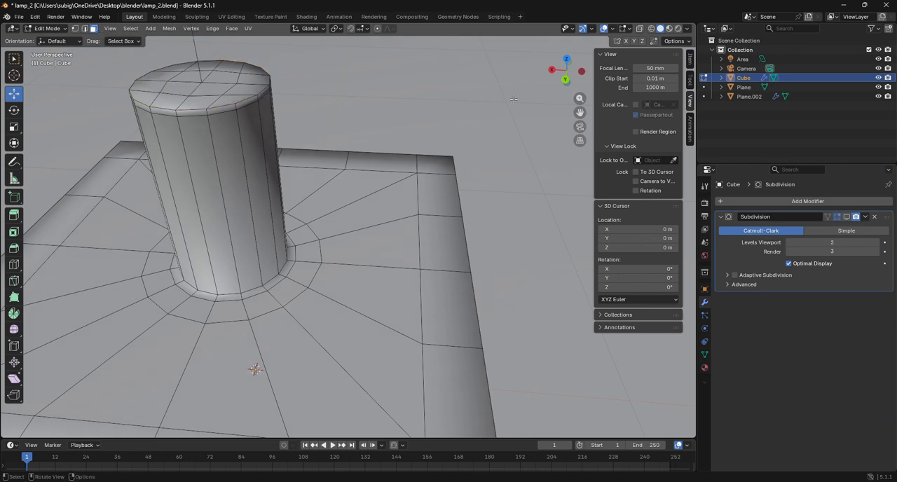
pyautogui.moveTo(558, 83); pyautogui.dragTo(499, 117)
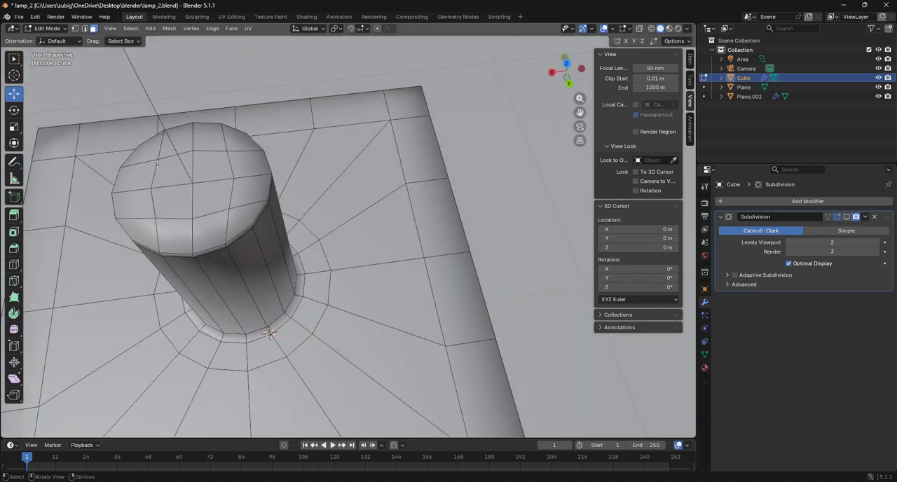
pyautogui.moveTo(149, 155); pyautogui.dragTo(177, 184)
pyautogui.moveTo(219, 223); pyautogui.dragTo(232, 220)
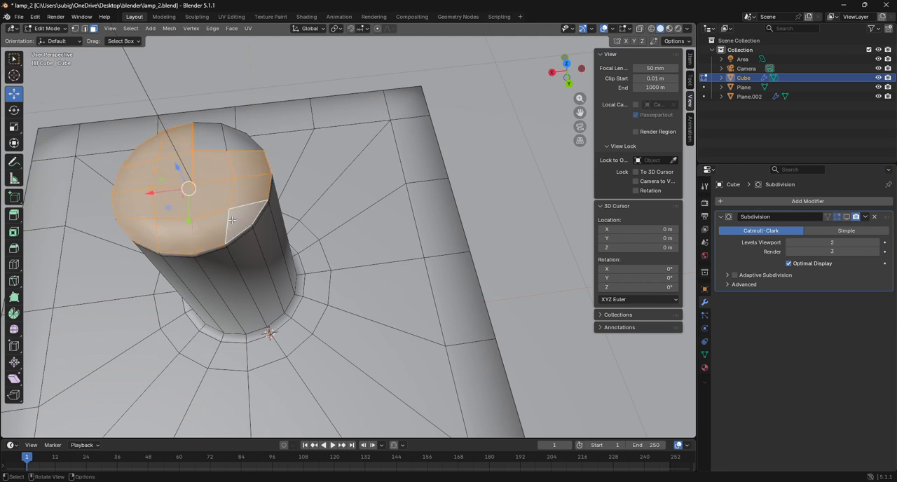
pyautogui.keyDown('shift'); pyautogui.click(210, 141); pyautogui.keyUp('shift')
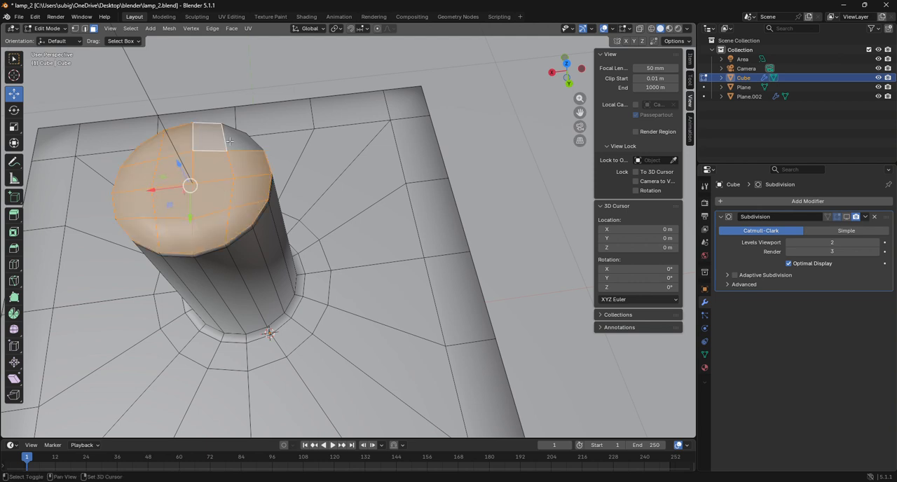
pyautogui.keyDown('shift'); pyautogui.click(234, 141); pyautogui.keyUp('shift')
pyautogui.press('i')
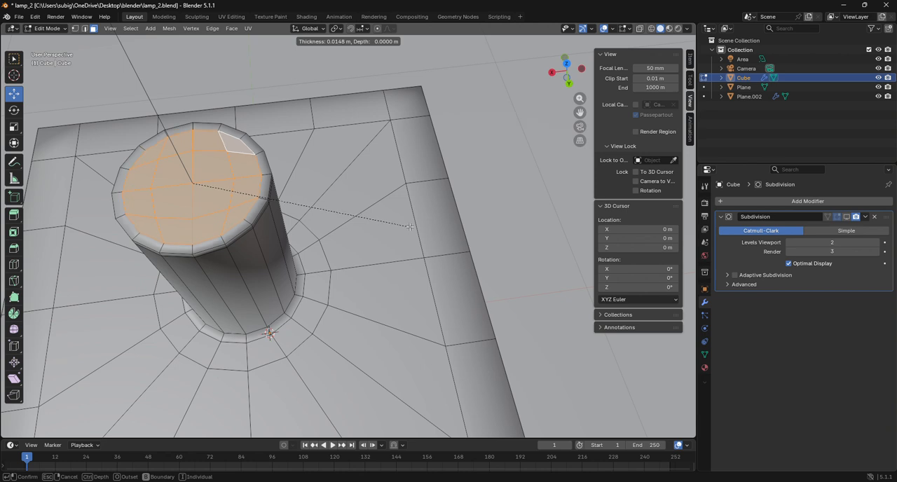
pyautogui.click(403, 225)
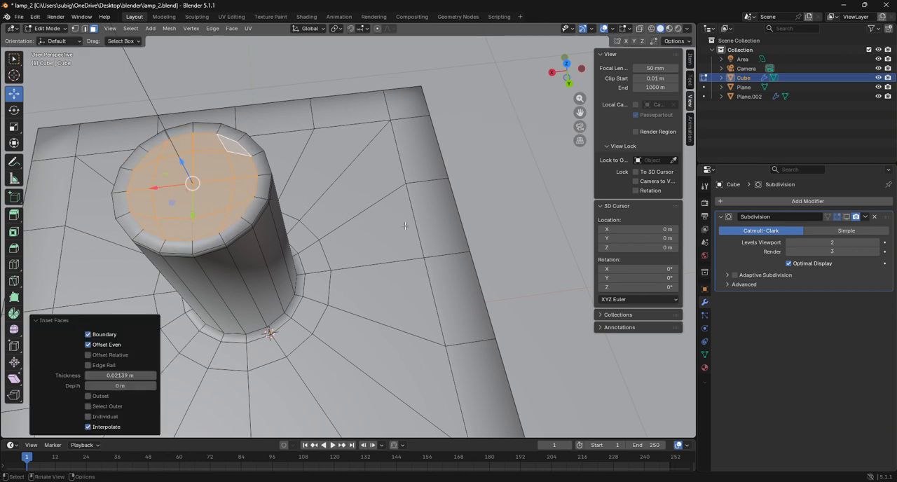
# Return to Object Mode and turn the Subdivision modifier's viewport display back on.
pyautogui.click(47, 28)
pyautogui.click(38, 38)
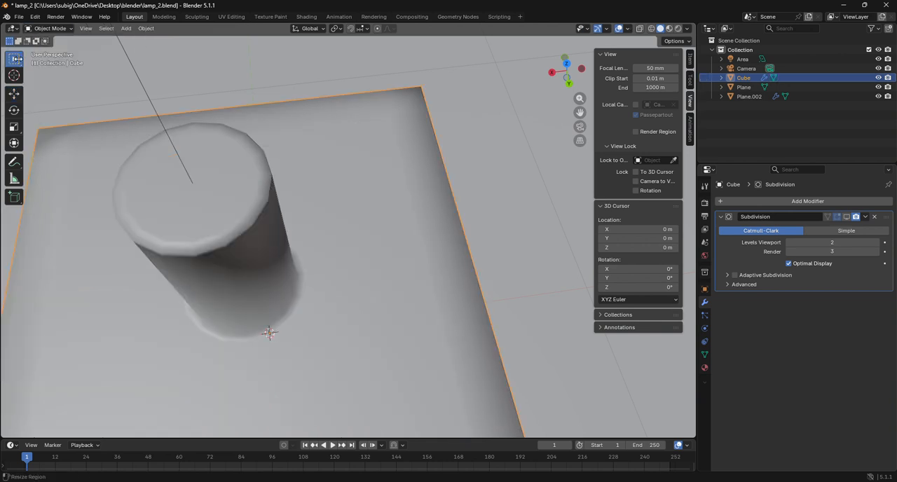
pyautogui.scroll(-8, 441, 188)
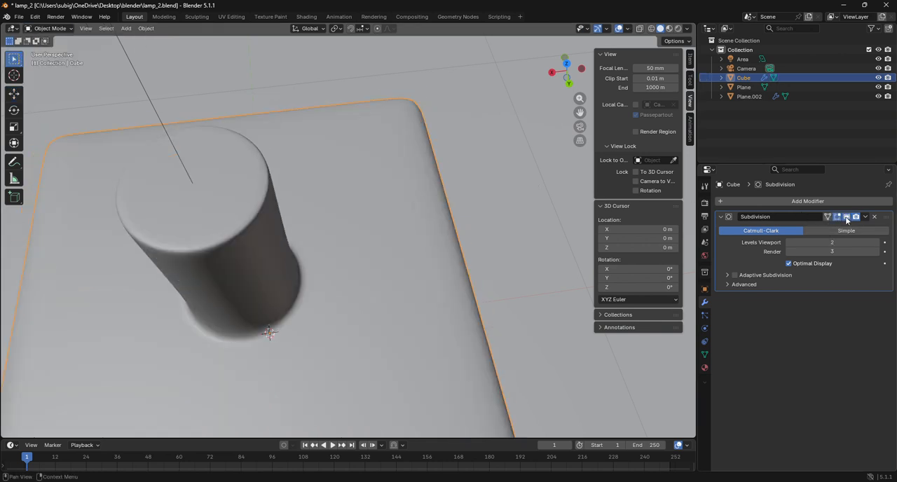
pyautogui.moveTo(566, 82); pyautogui.dragTo(559, 31)
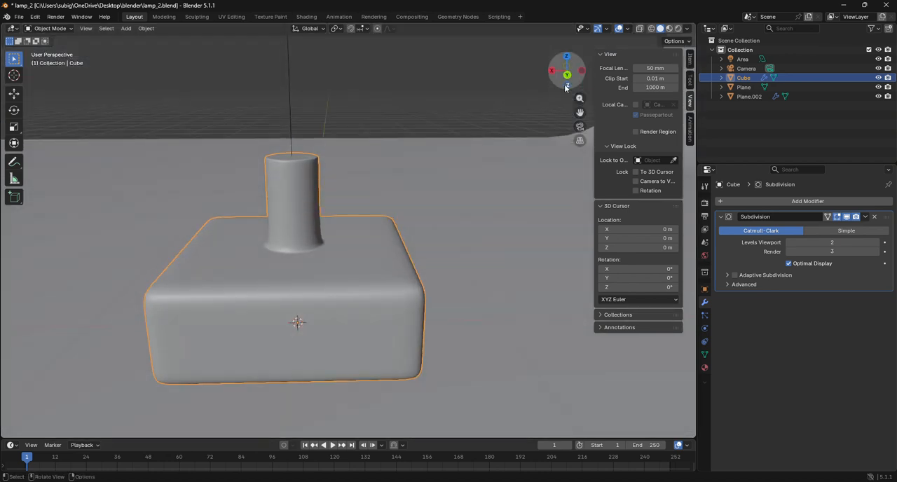
# Add a cube, switch to wireframe display and scale it uniformly to about 0.503, slightly inside the lamp base's outline in top view.
pyautogui.click(127, 28)
pyautogui.moveTo(154, 39)
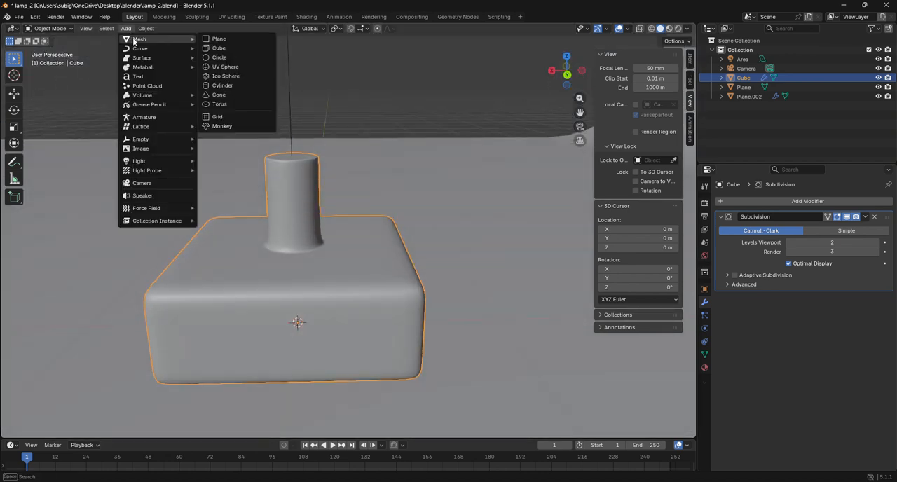
pyautogui.click(220, 49)
pyautogui.click(652, 28)
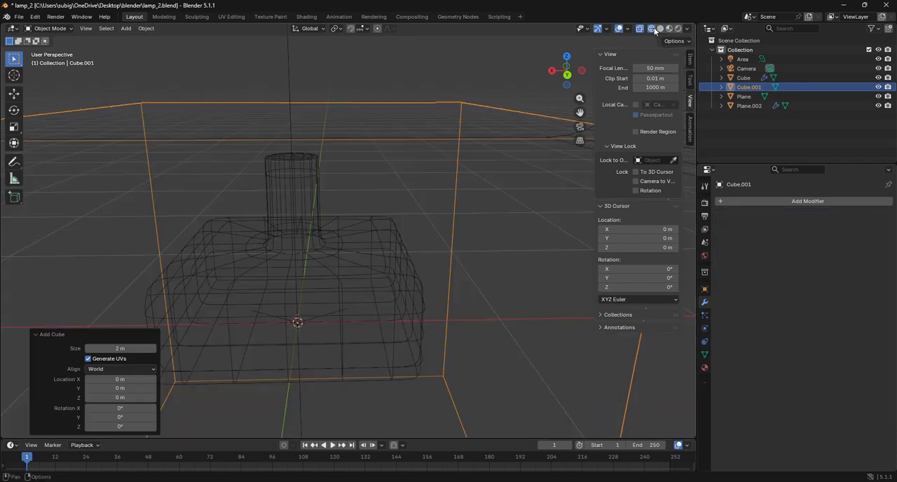
pyautogui.click(568, 57)
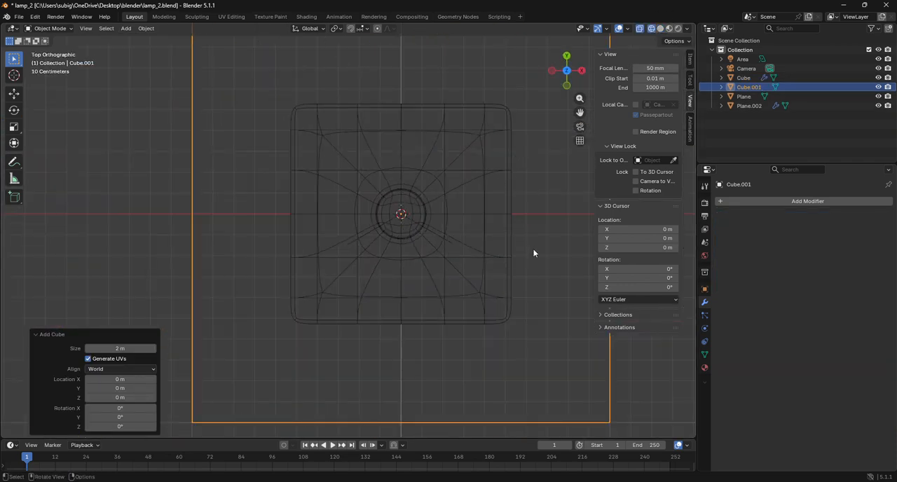
pyautogui.press('s')
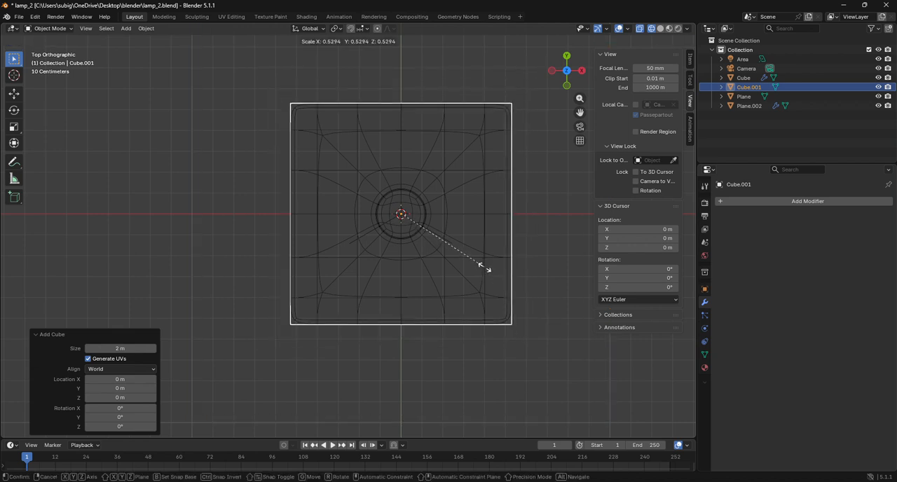
pyautogui.click(482, 265)
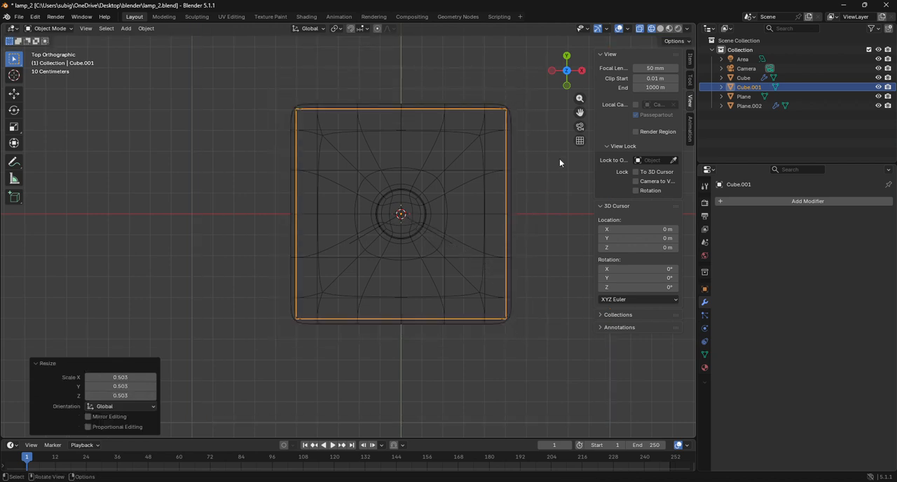
pyautogui.click(580, 126)
pyautogui.press('g')
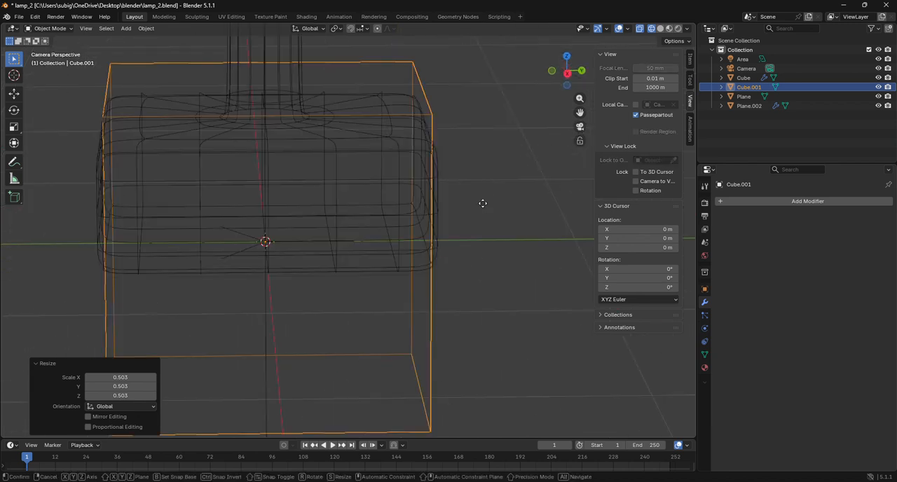
pyautogui.press('z')
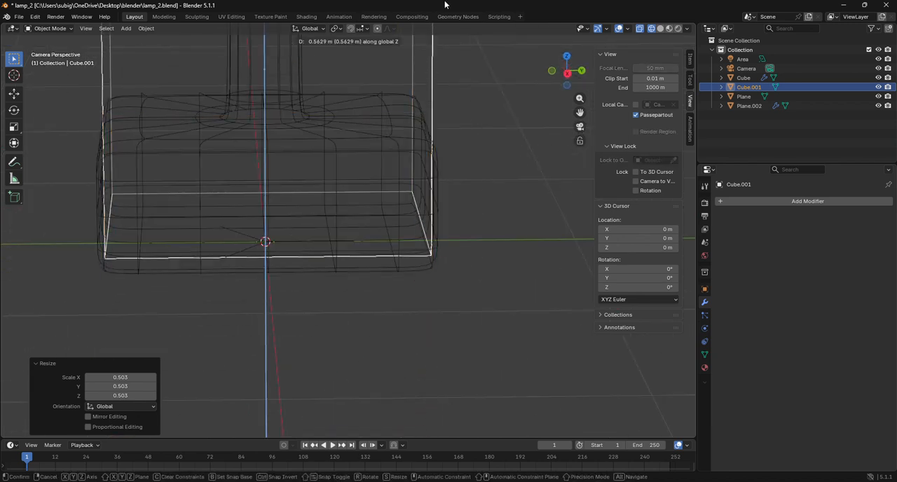
pyautogui.rightClick(456, 85)
# In Edit Mode, raise the new cube about 1.175 m along Z above the lamp base, and return to solid display.
pyautogui.scroll(-4, 448, 105)
pyautogui.click(49, 28)
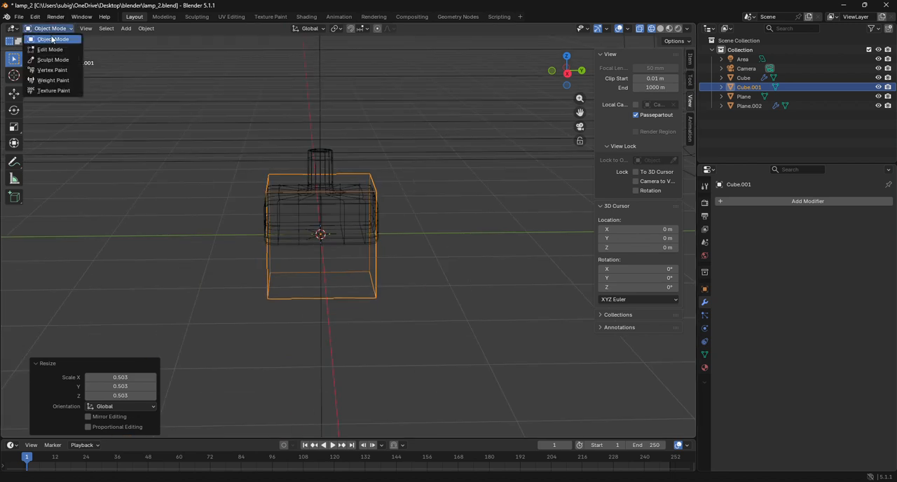
pyautogui.click(56, 48)
pyautogui.press('g')
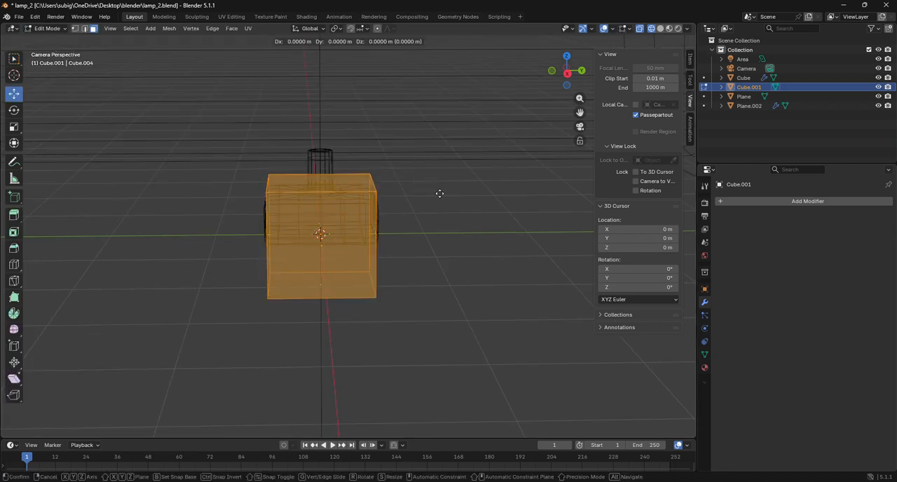
pyautogui.press('z')
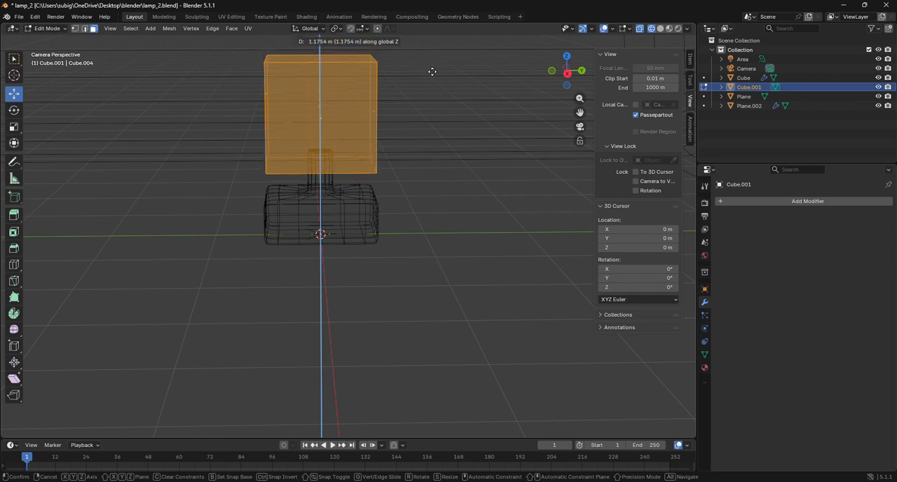
pyautogui.click(432, 72)
pyautogui.click(660, 28)
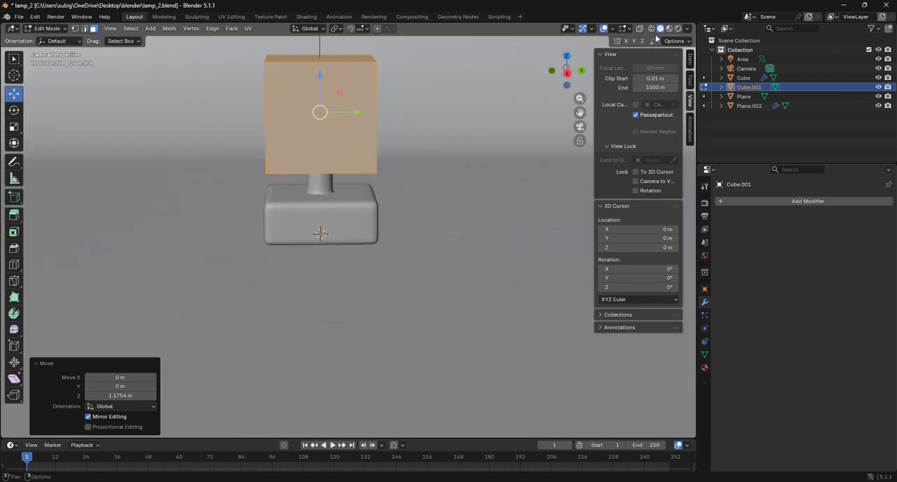
# Enable the To 3D Cursor and Camera to View locks and reframe the camera closer on the lamp.
pyautogui.scroll(1, 434, 141)
pyautogui.scroll(-8, 434, 140)
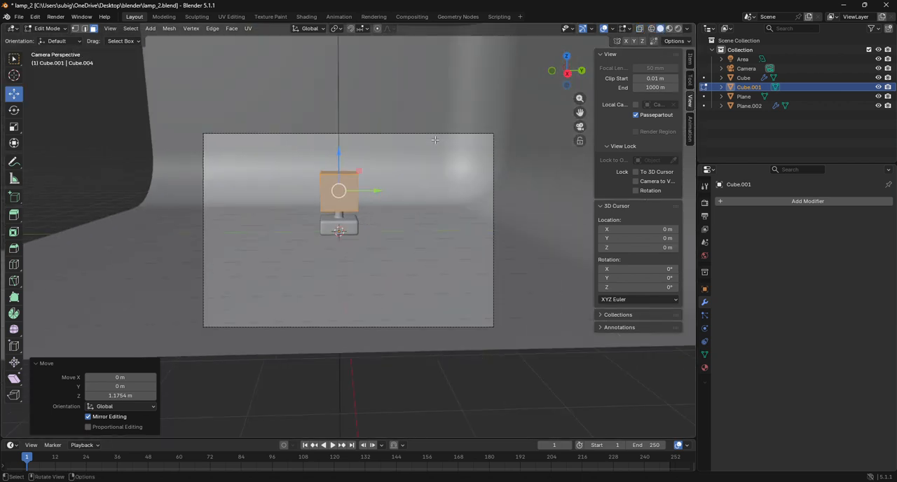
pyautogui.click(635, 171)
pyautogui.click(636, 181)
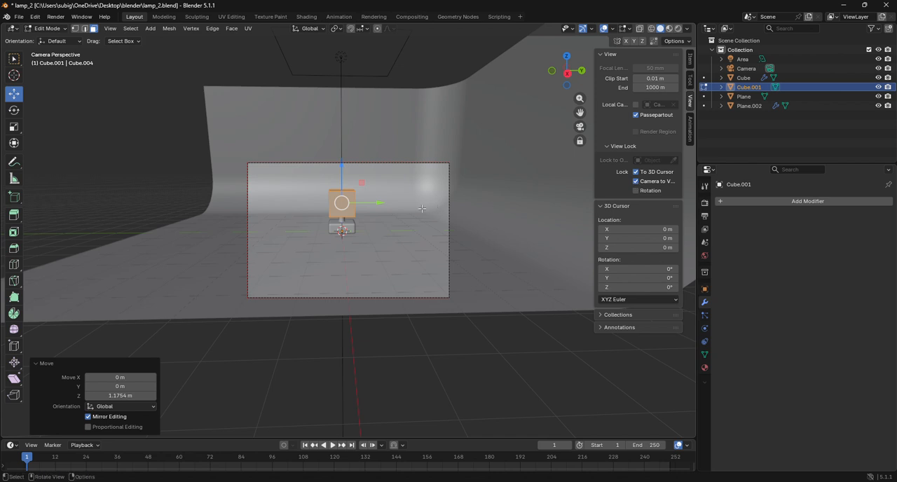
pyautogui.scroll(3, 425, 208)
pyautogui.moveTo(580, 113); pyautogui.dragTo(586, 135)
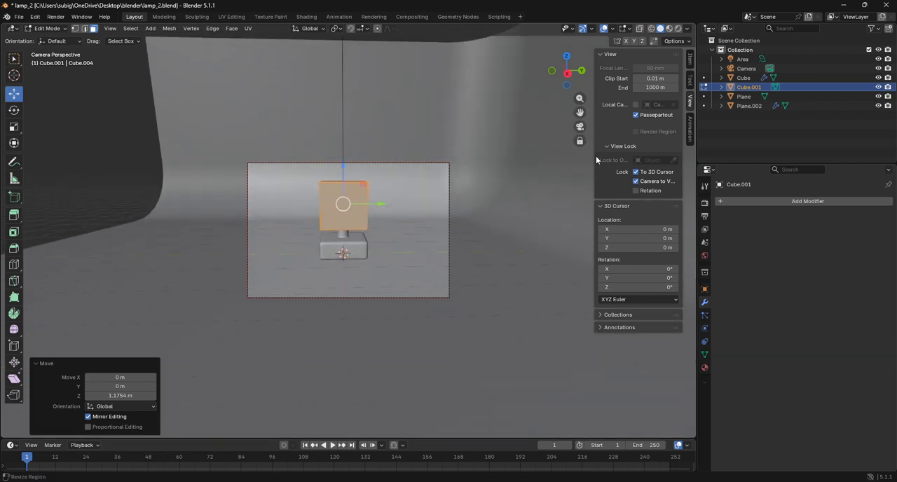
pyautogui.scroll(2, 440, 194)
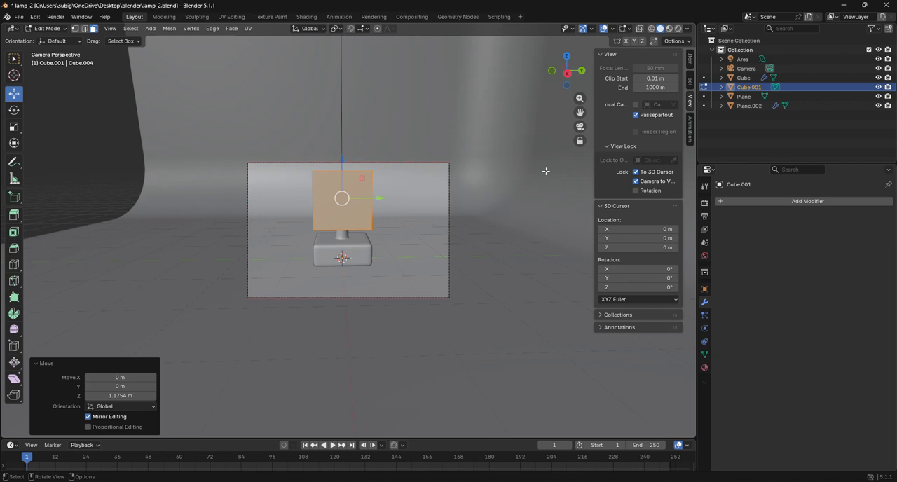
pyautogui.click(635, 191)
# Return to Object Mode, orbit the camera to an angled view of the lamp, and turn the view locks off.
pyautogui.click(49, 28)
pyautogui.click(46, 43)
pyautogui.scroll(3, 296, 224)
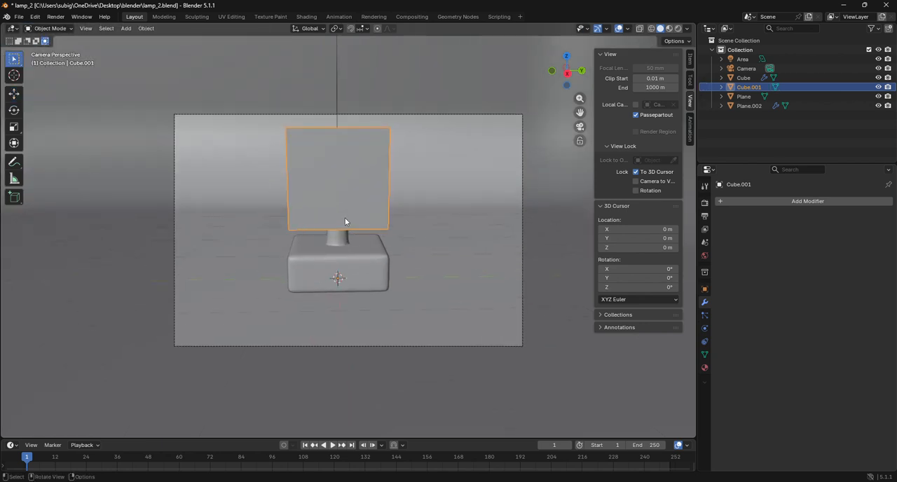
pyautogui.click(637, 183)
pyautogui.moveTo(567, 78)
pyautogui.mouseDown()
pyautogui.moveTo(549, 87)
pyautogui.moveTo(557, 82)
pyautogui.mouseUp()
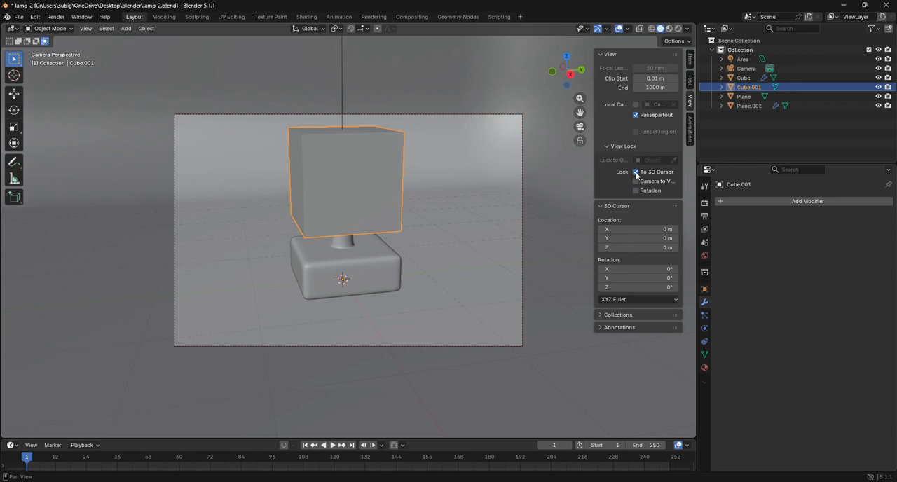
pyautogui.scroll(4, 352, 188)
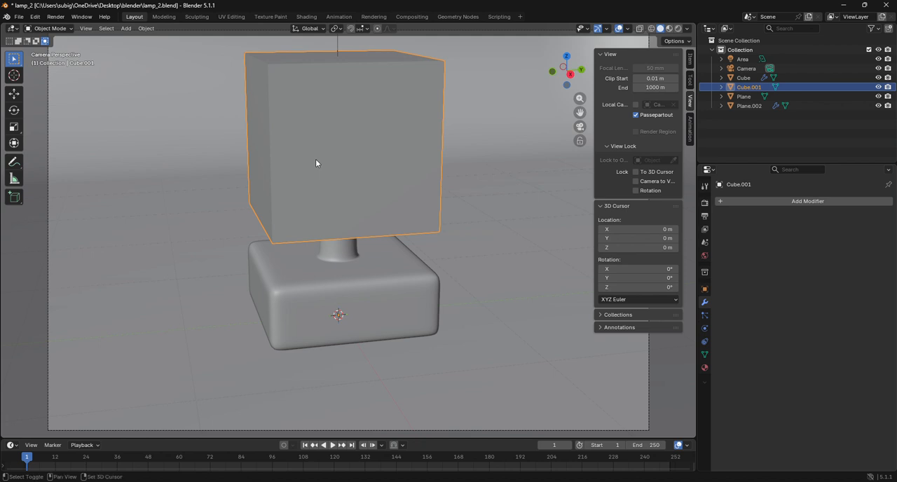
# Duplicate the upper cube twice, leaving both copies in place.
pyautogui.hotkey('shift', 'd')
pyautogui.rightClick(333, 177)
pyautogui.hotkey('shift', 'd')
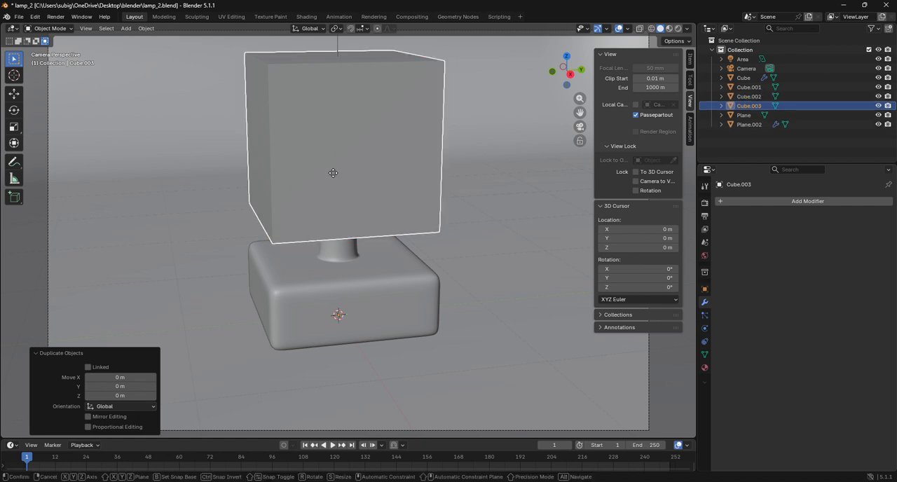
pyautogui.rightClick(344, 189)
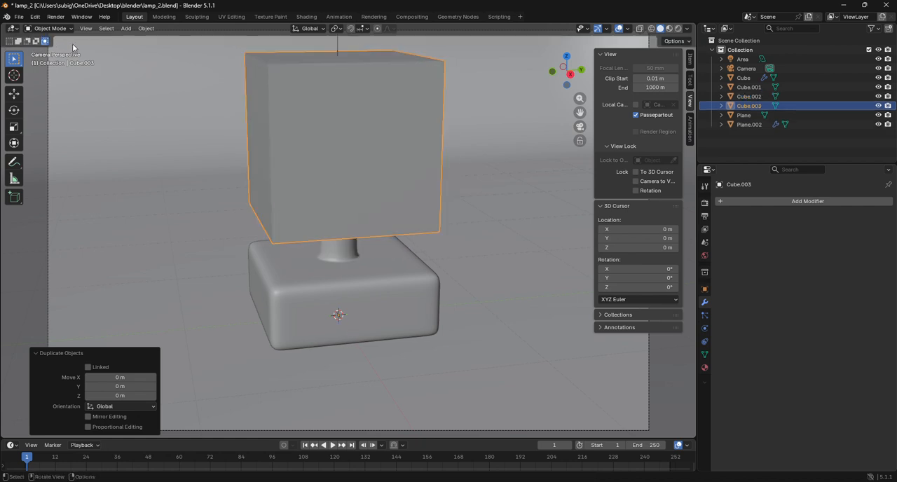
# Edit the first duplicate cube and flatten its whole mesh along Z with a scale of about -0.089.
pyautogui.click(749, 96)
pyautogui.click(50, 28)
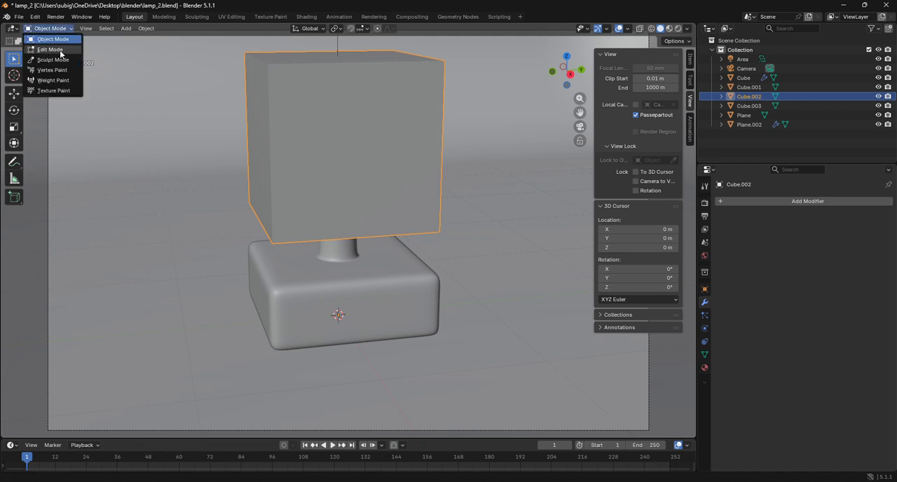
pyautogui.click(51, 49)
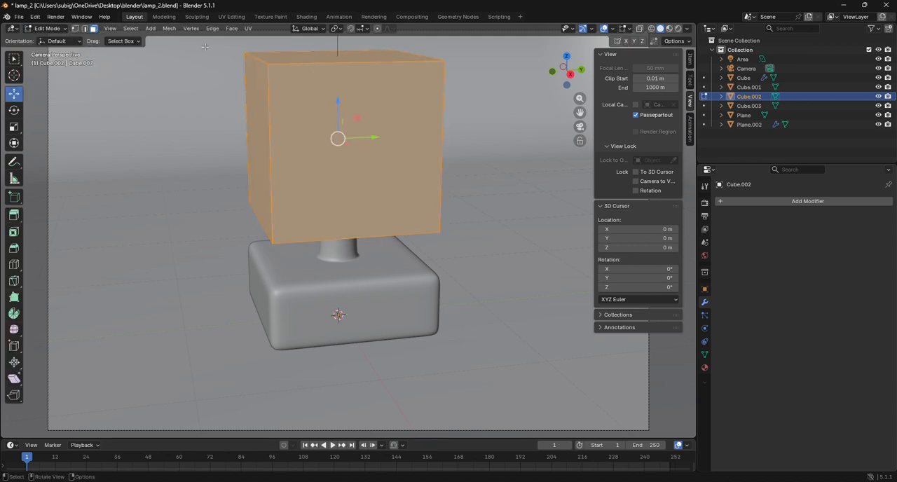
pyautogui.click(338, 56)
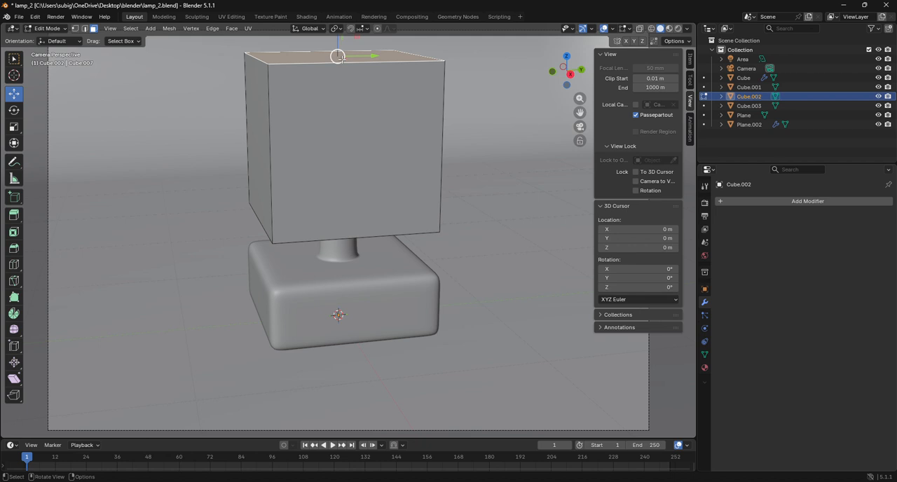
pyautogui.keyDown('shift'); pyautogui.click(341, 60); pyautogui.keyUp('shift')
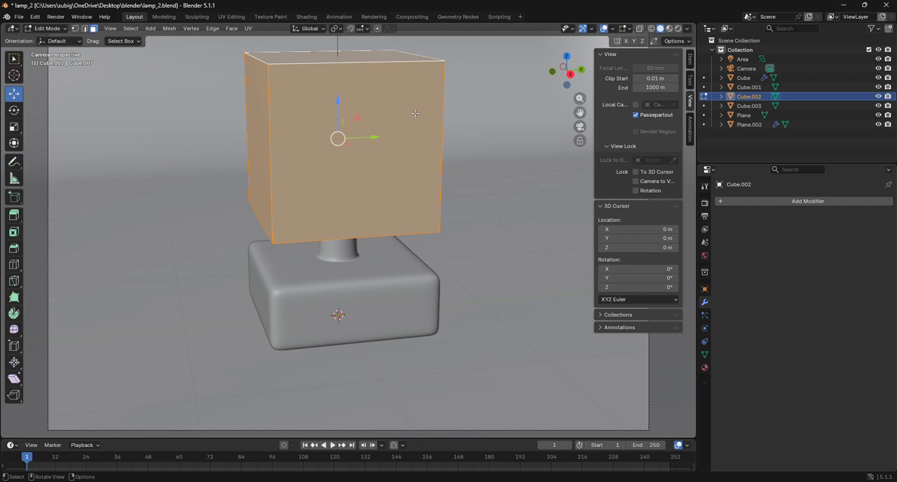
pyautogui.press('s')
pyautogui.press('z')
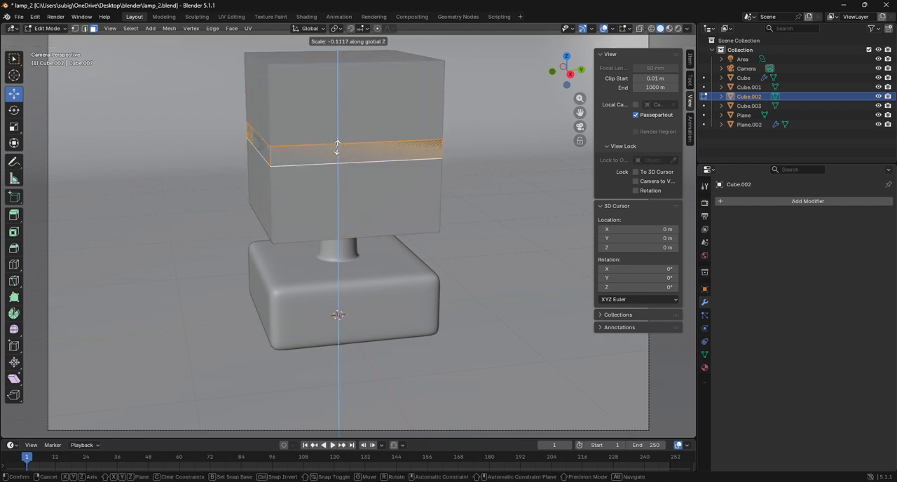
pyautogui.click(337, 139)
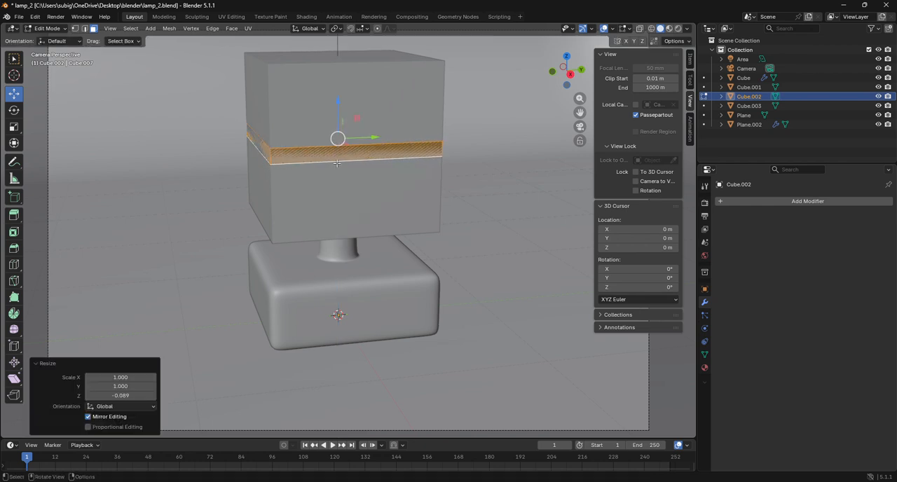
# Lower the flattened slab about 0.453 m along Z to the bottom of the cube, and return to Object Mode.
pyautogui.press('g')
pyautogui.press('z')
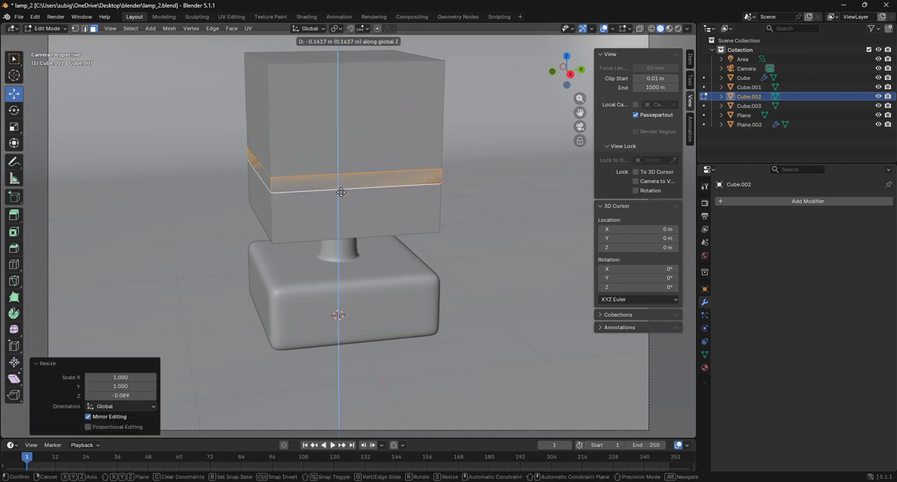
pyautogui.click(346, 234)
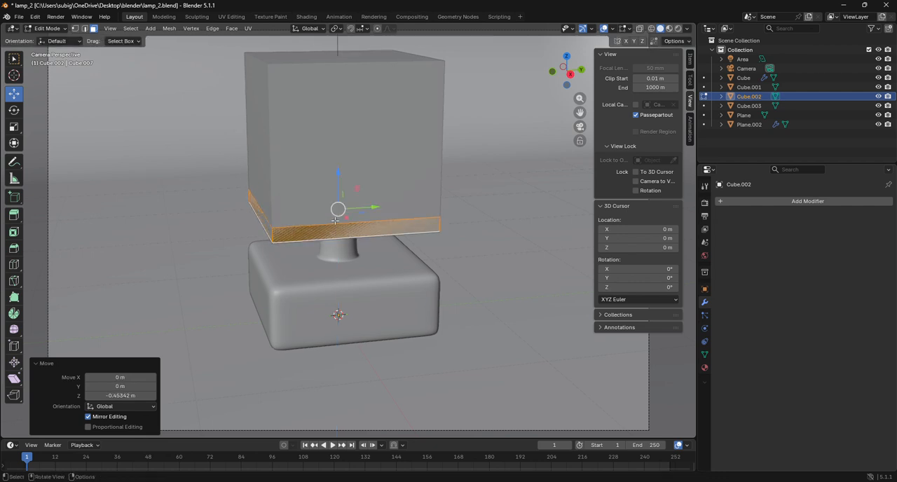
pyautogui.click(46, 28)
pyautogui.click(51, 40)
# Raise the original upper cube's mesh about 0.093 m along Z in Edit Mode, and return to Object Mode.
pyautogui.click(279, 183)
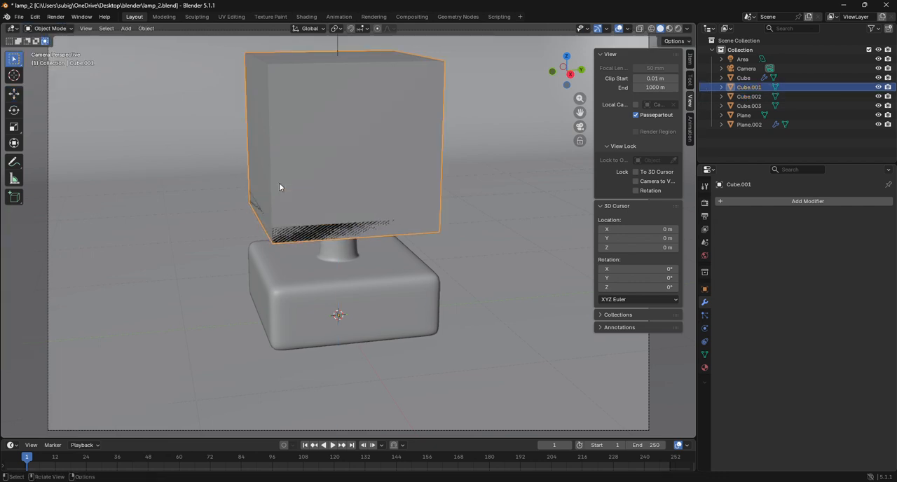
pyautogui.click(743, 78)
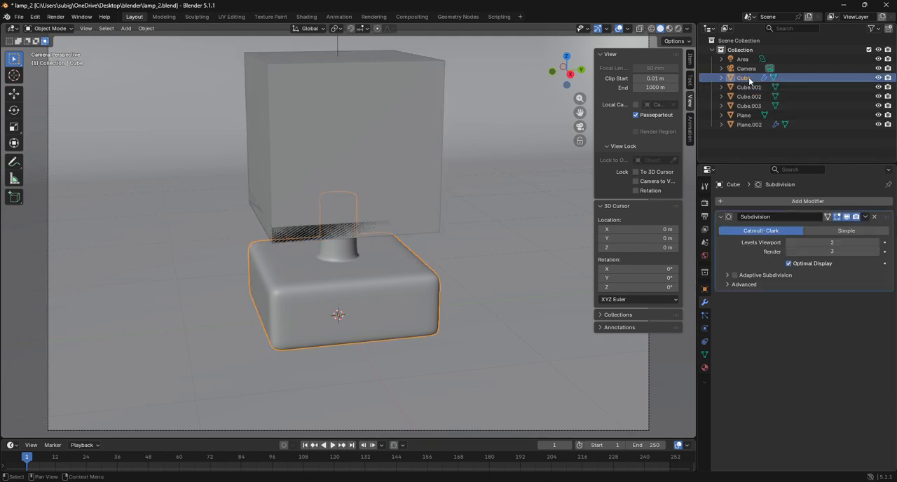
pyautogui.click(749, 86)
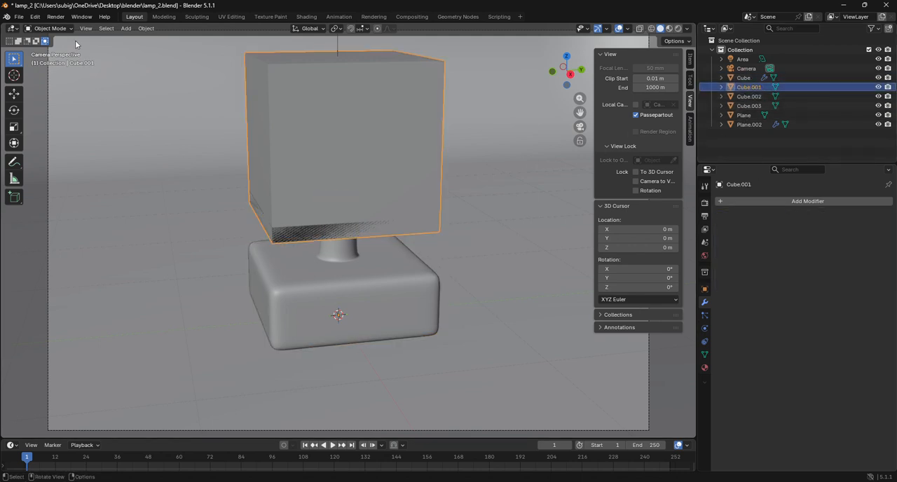
pyautogui.click(49, 28)
pyautogui.click(52, 49)
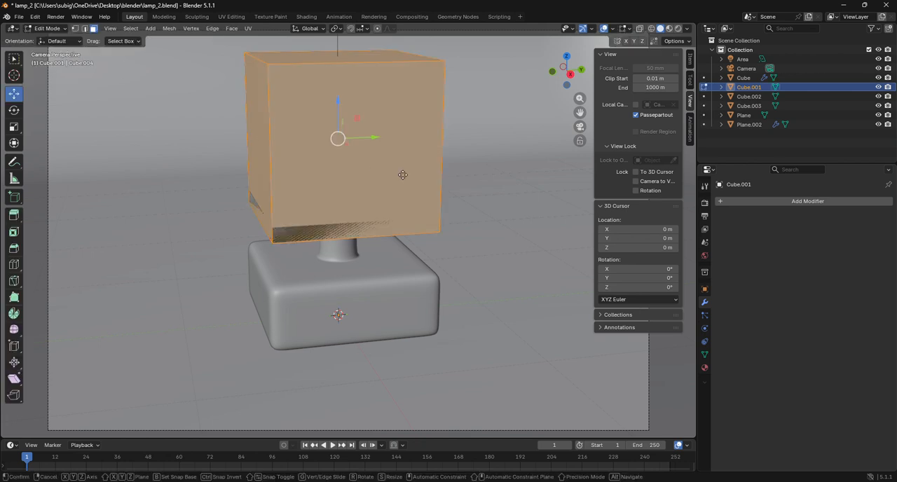
pyautogui.press('g')
pyautogui.press('z')
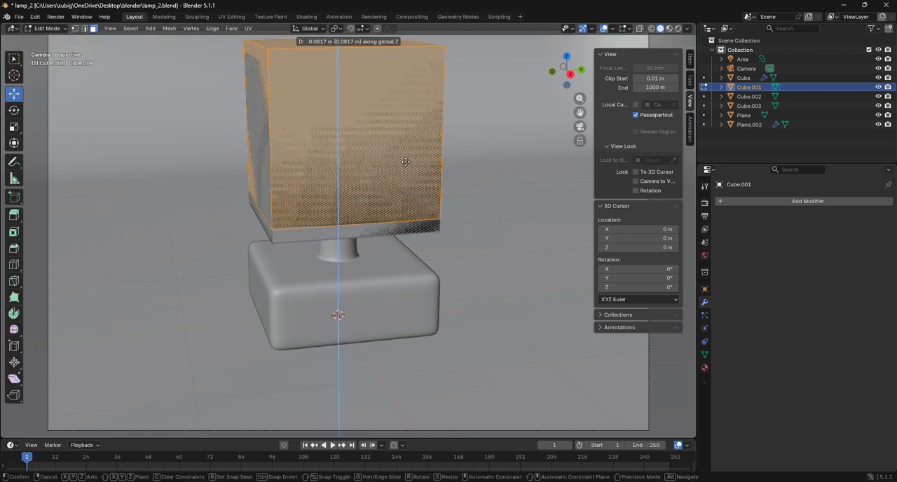
pyautogui.click(406, 160)
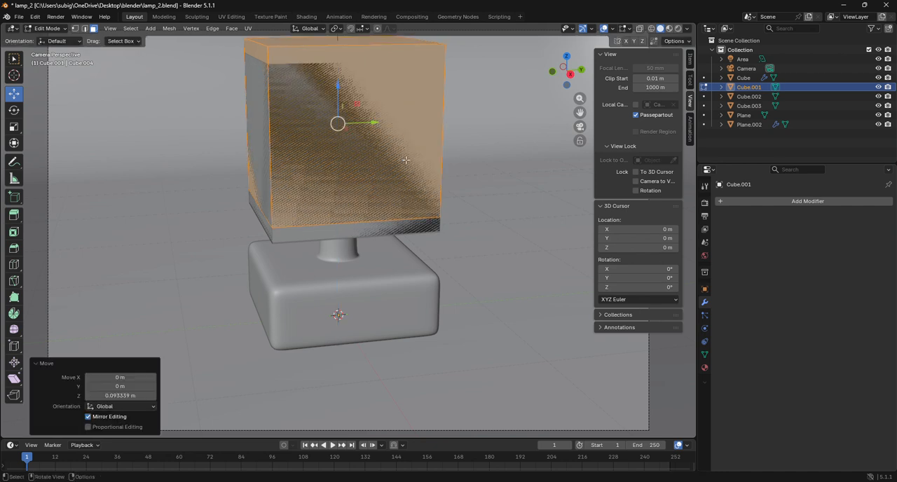
pyautogui.click(50, 28)
pyautogui.click(59, 40)
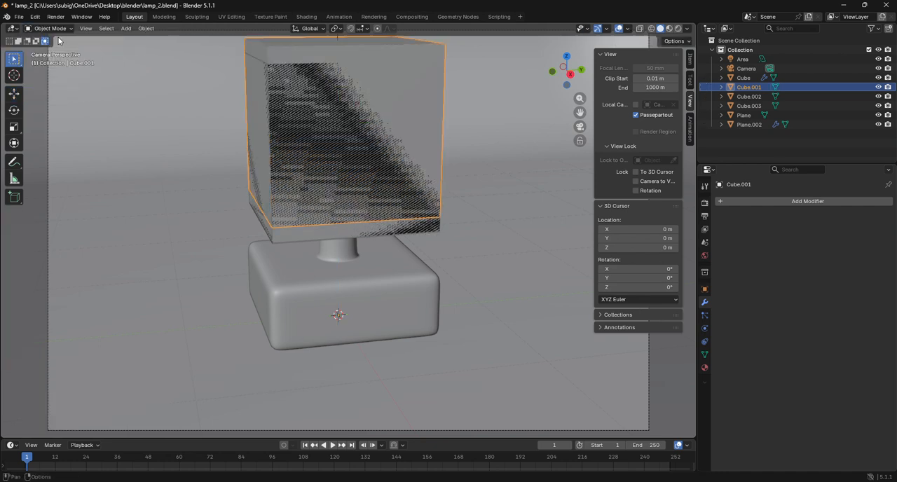
# Edit the second duplicate cube and flatten its whole mesh along Z with a scale of about 0.097.
pyautogui.click(750, 106)
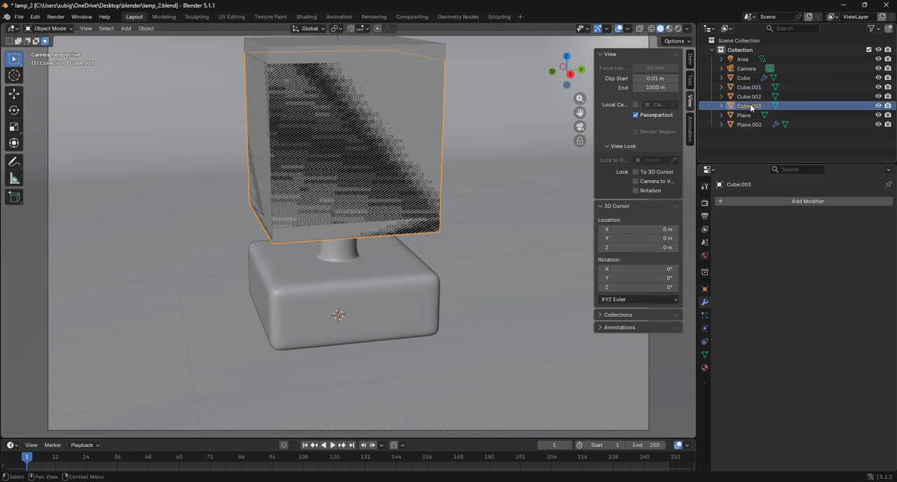
pyautogui.click(49, 28)
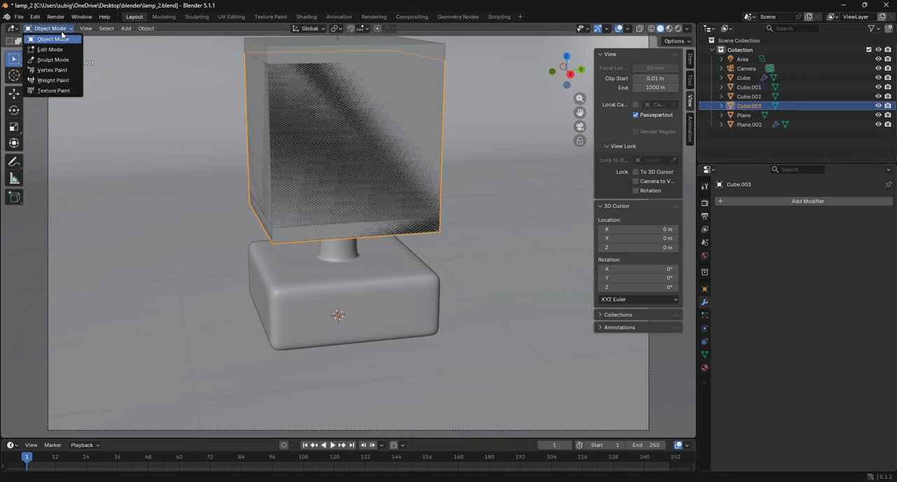
pyautogui.click(46, 51)
pyautogui.scroll(-2, 288, 134)
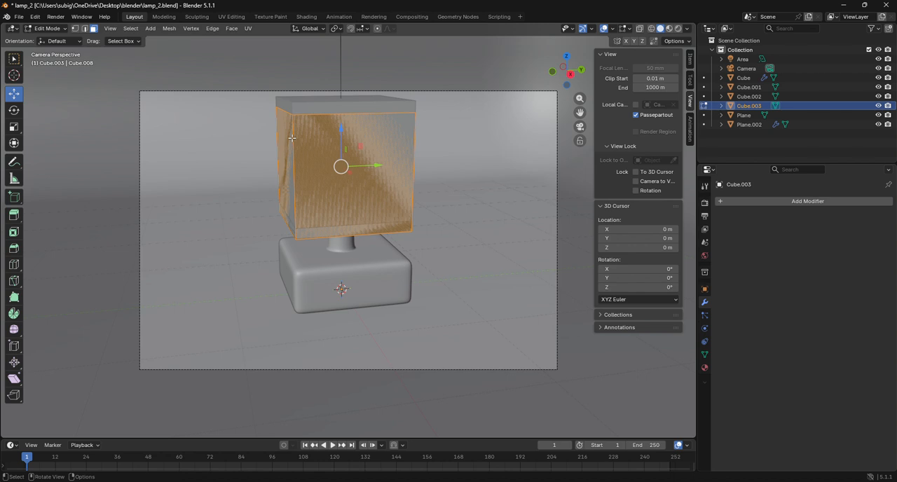
pyautogui.press('s')
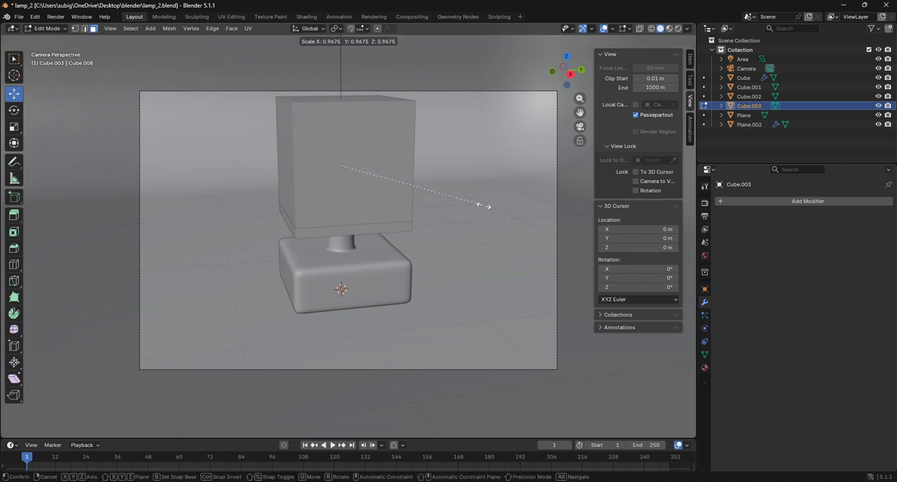
pyautogui.rightClick(457, 197)
pyautogui.press('s')
pyautogui.press('z')
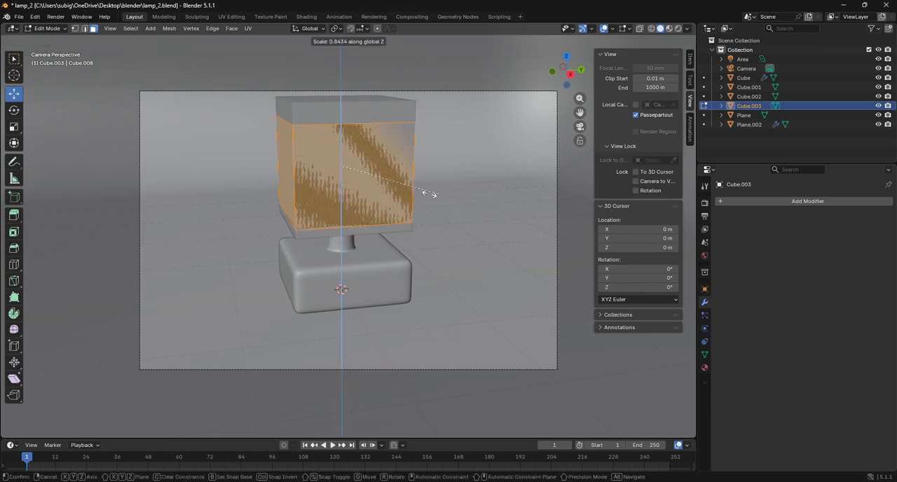
pyautogui.click(349, 172)
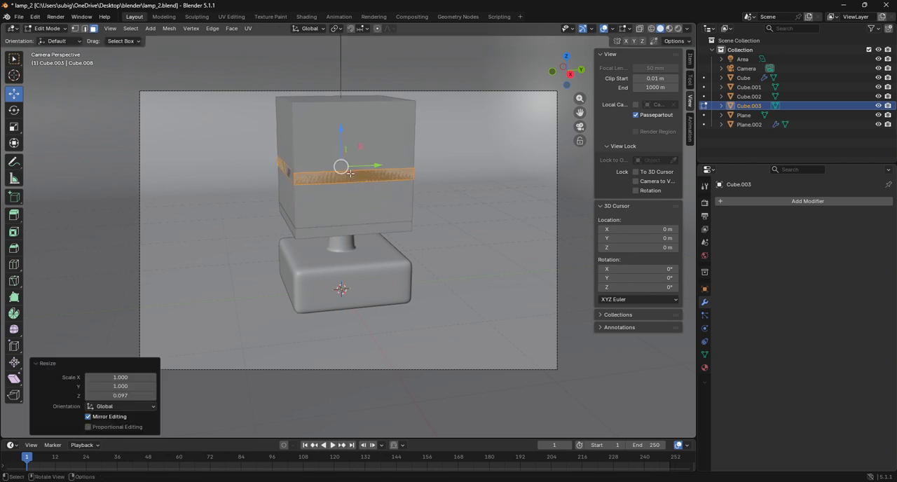
# Raise the flattened slab about 0.637 m along Z to the top of the shade cube, and return to Object Mode.
pyautogui.press('g')
pyautogui.press('z')
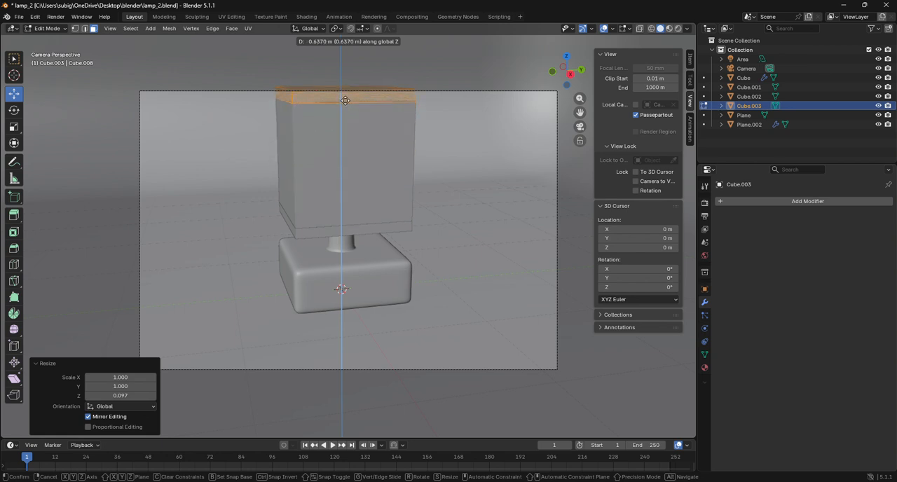
pyautogui.click(345, 100)
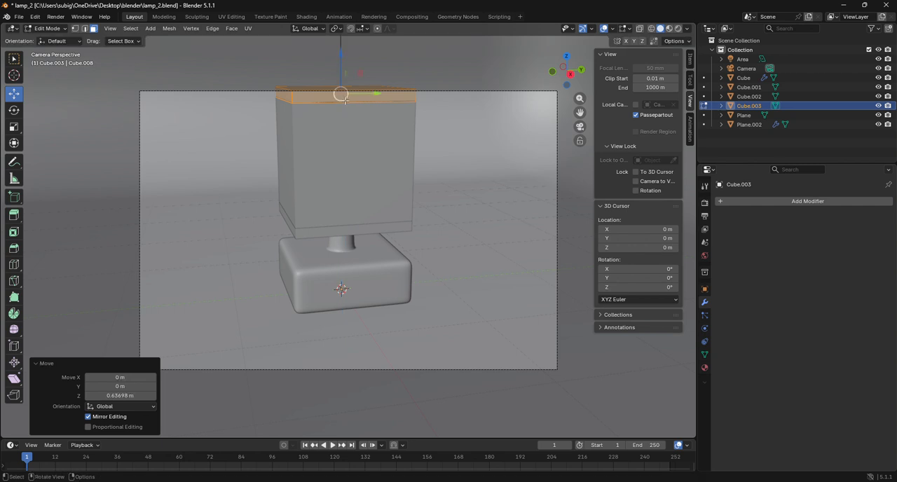
pyautogui.click(49, 28)
pyautogui.click(65, 40)
# Select the bottom slab of the shade and give it a new material.
pyautogui.click(391, 229)
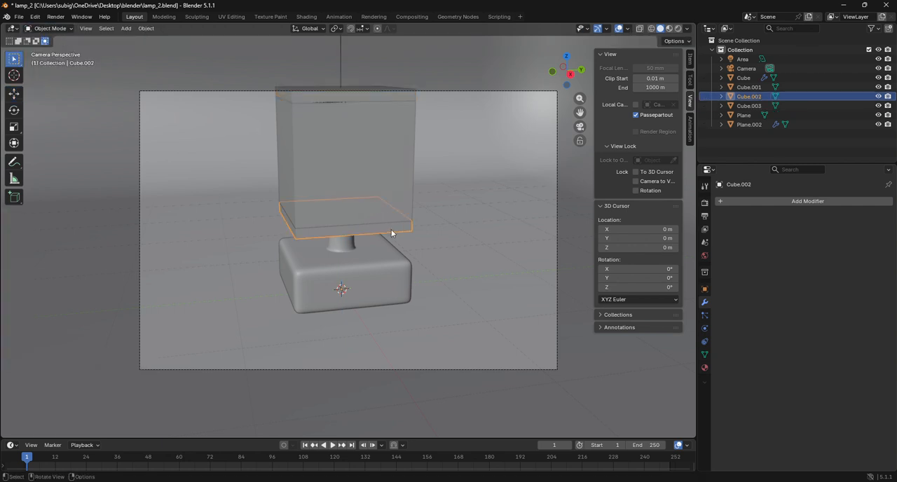
pyautogui.click(780, 204)
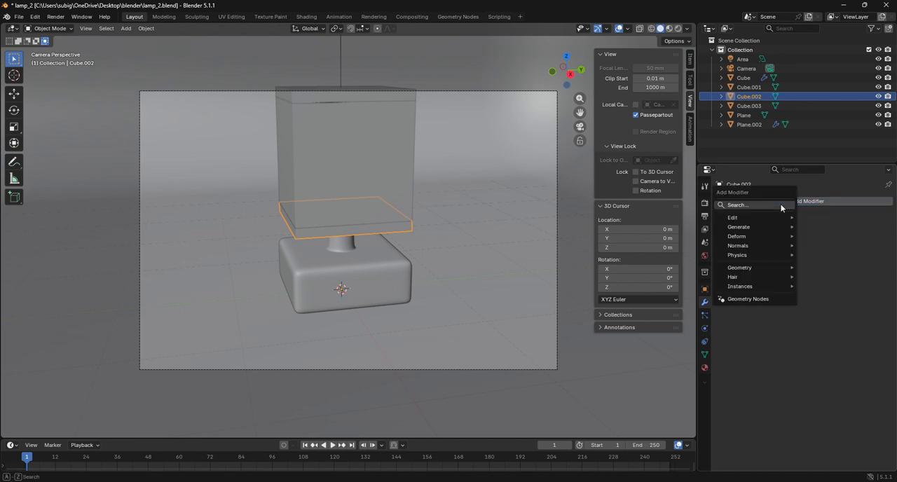
pyautogui.click(845, 225)
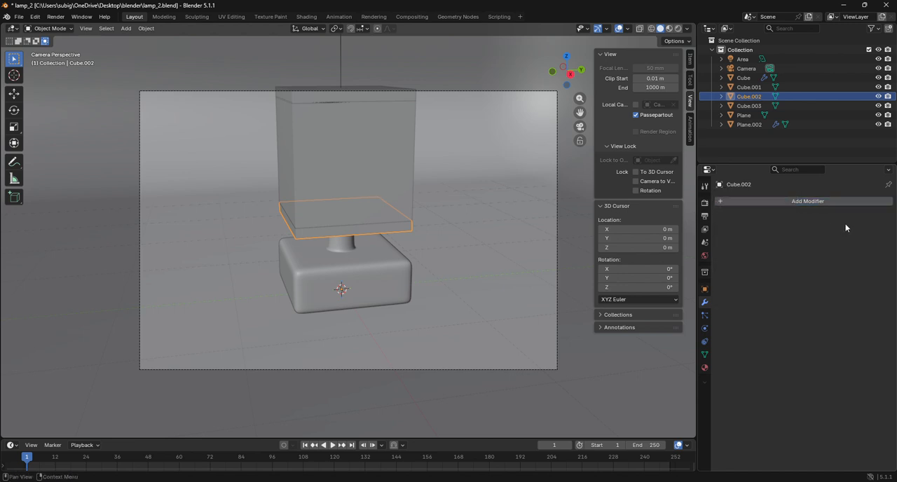
pyautogui.click(705, 367)
pyautogui.click(801, 241)
# Create a separate new material for the shade cube, the top slab, and the lamp base with its post.
pyautogui.click(333, 182)
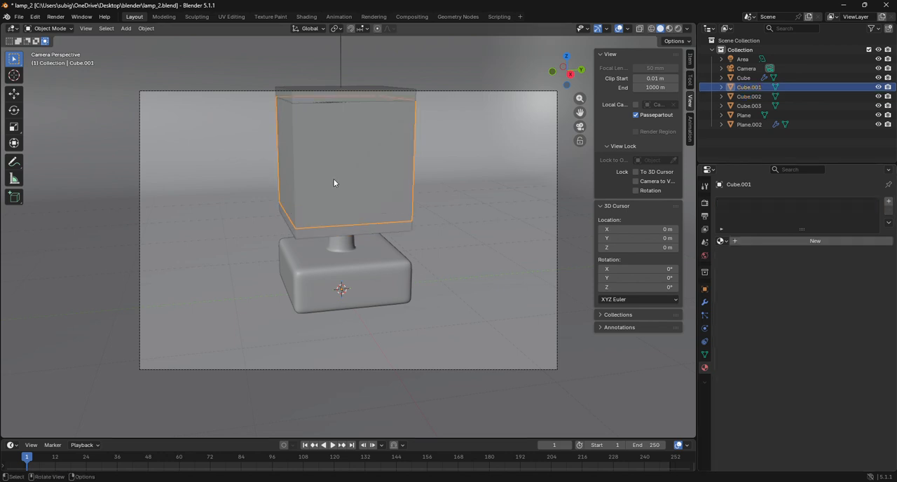
pyautogui.click(770, 242)
pyautogui.click(342, 100)
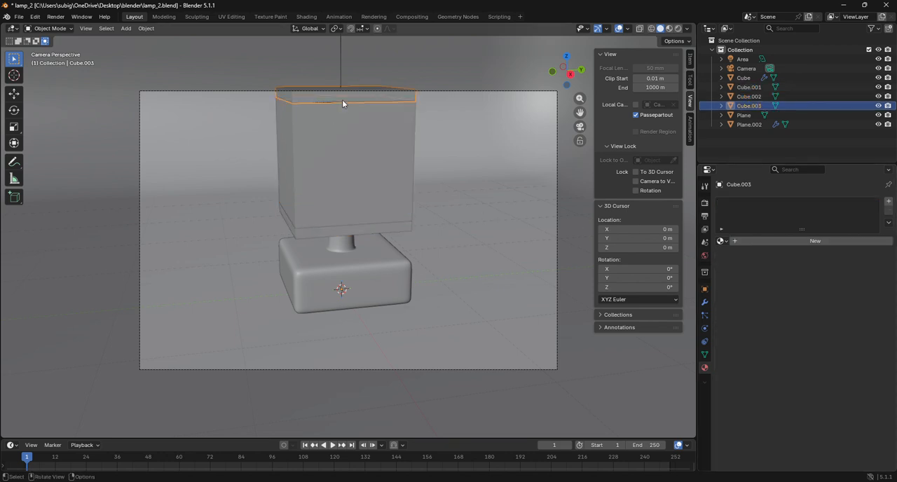
pyautogui.click(777, 242)
pyautogui.click(385, 278)
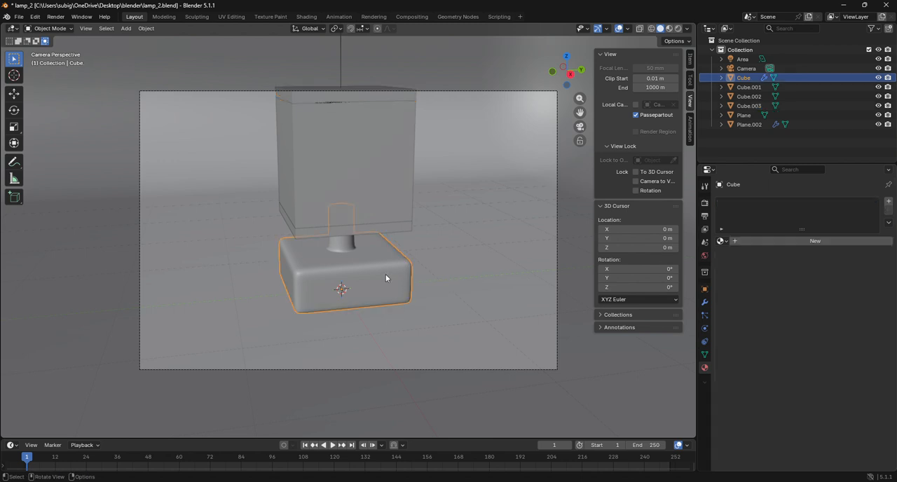
pyautogui.click(384, 276)
pyautogui.click(382, 274)
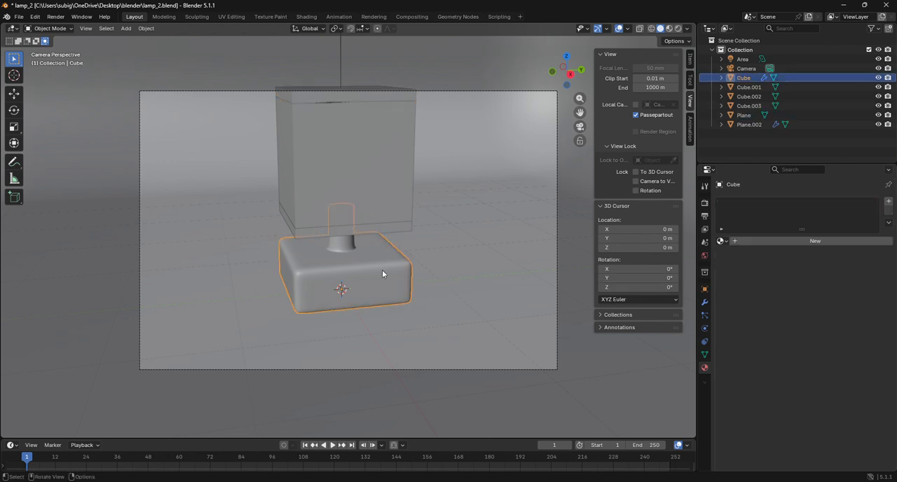
pyautogui.click(771, 241)
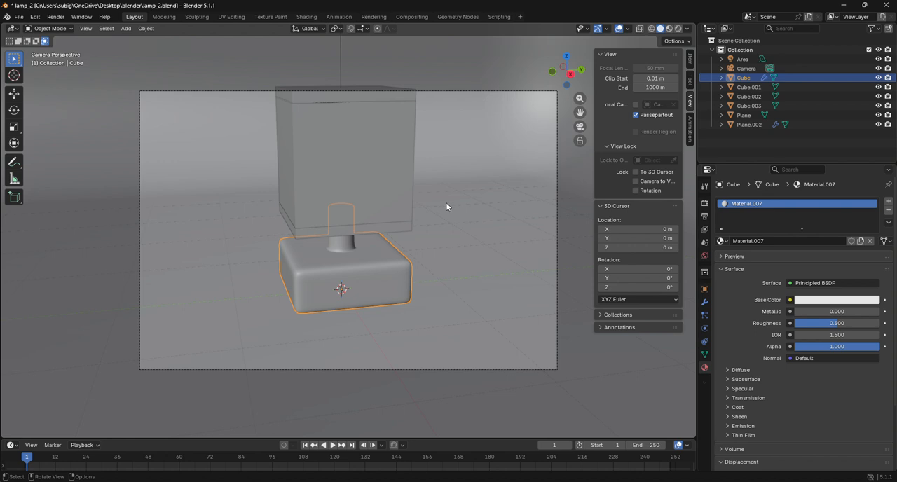
# Switch to the Shading workspace and display the viewport in Material Preview.
pyautogui.scroll(5, 446, 206)
pyautogui.click(306, 16)
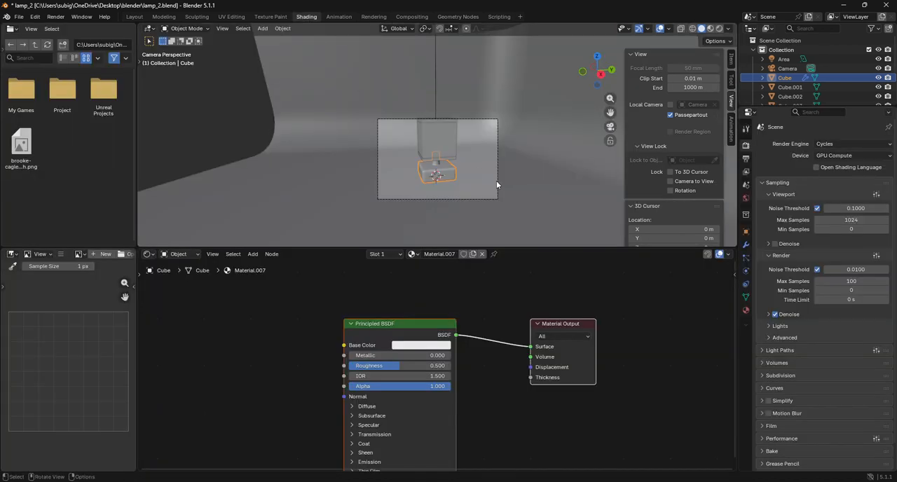
pyautogui.scroll(3, 567, 148)
pyautogui.click(710, 28)
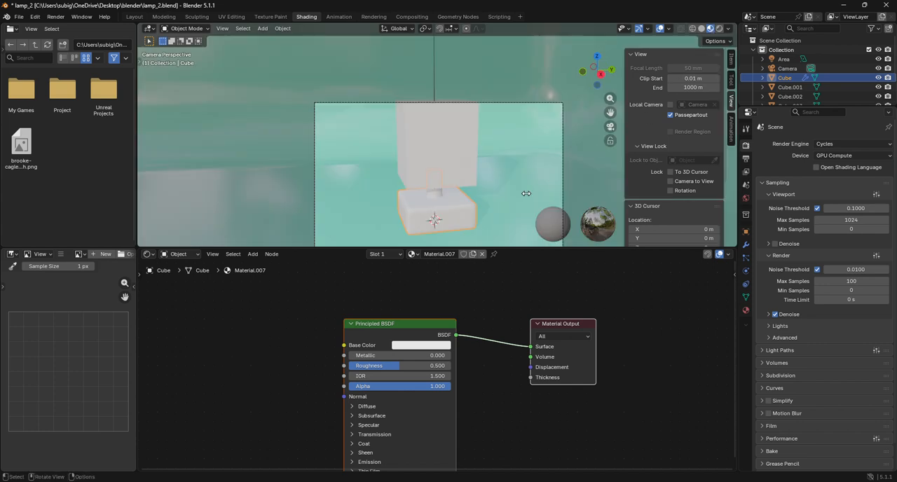
# Select the shade cube and add a Color Ramp node whose Color output feeds the Principled BSDF's Base Color.
pyautogui.scroll(3, 527, 194)
pyautogui.click(450, 168)
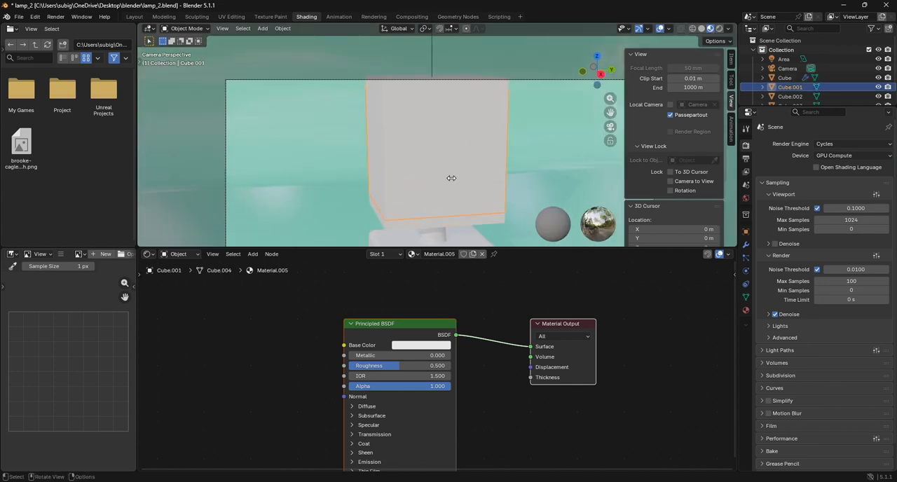
pyautogui.moveTo(421, 349); pyautogui.dragTo(551, 326, button='middle')
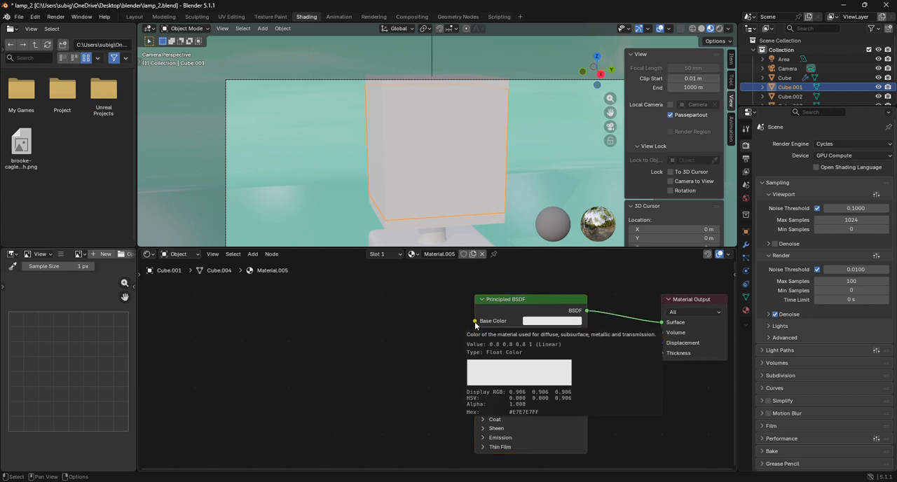
pyautogui.moveTo(474, 325); pyautogui.dragTo(363, 347)
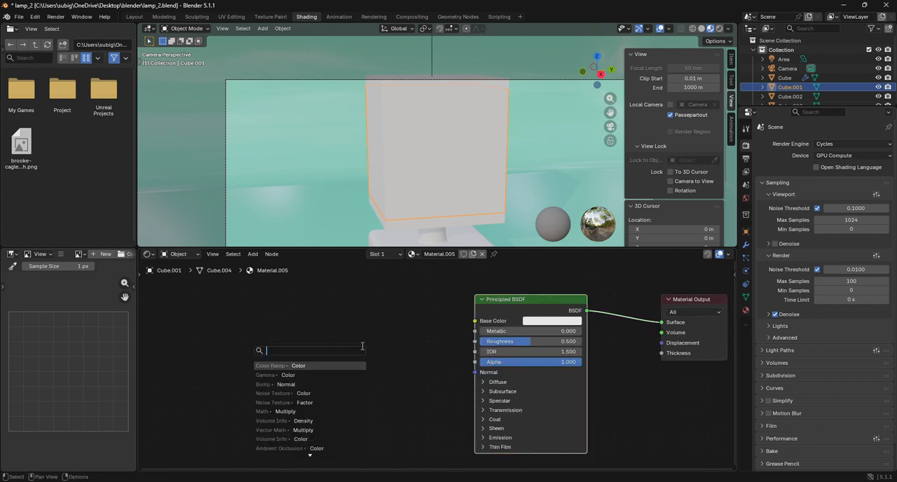
pyautogui.write('n')
pyautogui.press('BackSpace')
pyautogui.write('ramp')
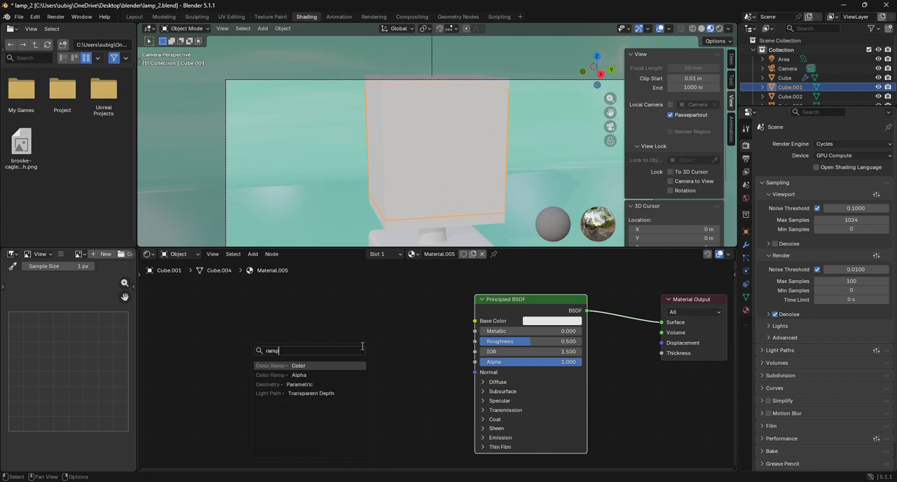
pyautogui.press('Return')
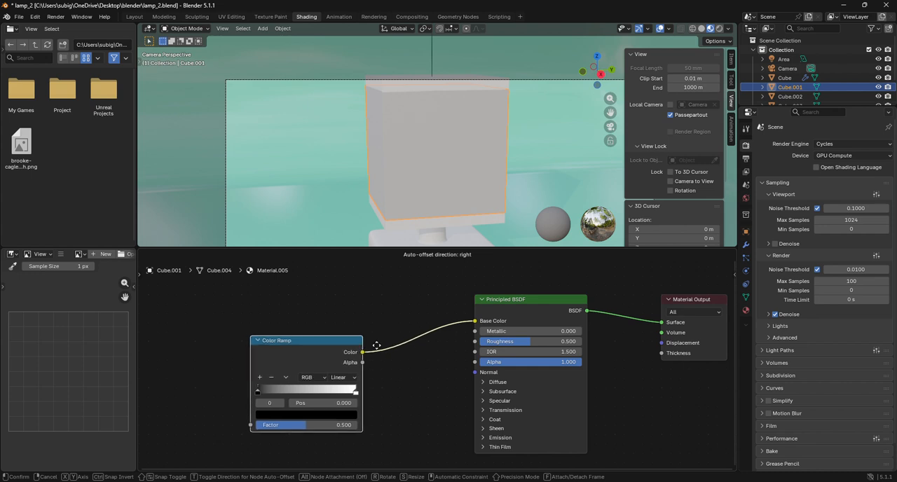
pyautogui.click(435, 351)
pyautogui.moveTo(372, 389); pyautogui.dragTo(482, 342, button='middle')
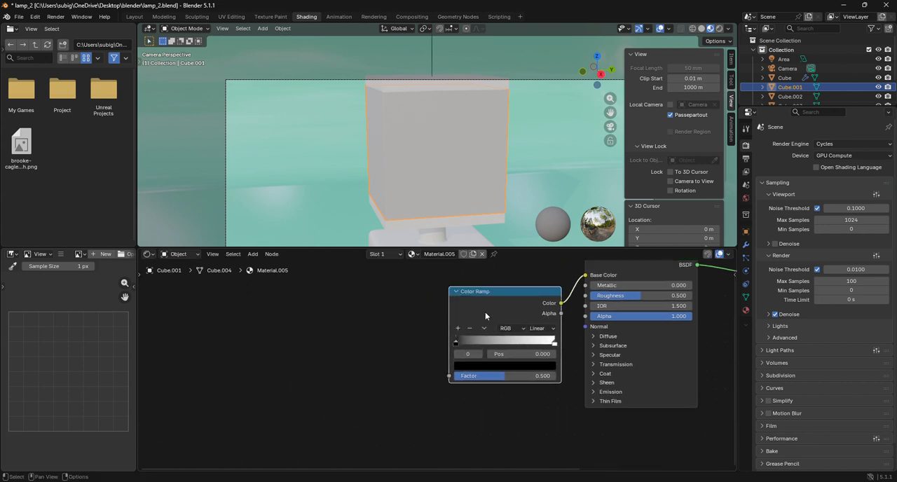
pyautogui.moveTo(483, 309); pyautogui.dragTo(438, 328)
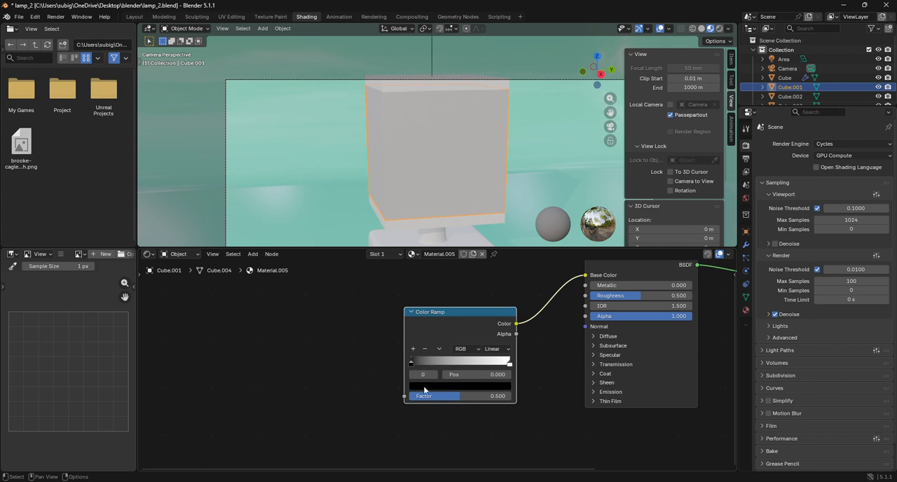
# Set the Color Ramp's first stop to a muted brown, about #9A7562.
pyautogui.click(424, 388)
pyautogui.moveTo(494, 278); pyautogui.dragTo(494, 248)
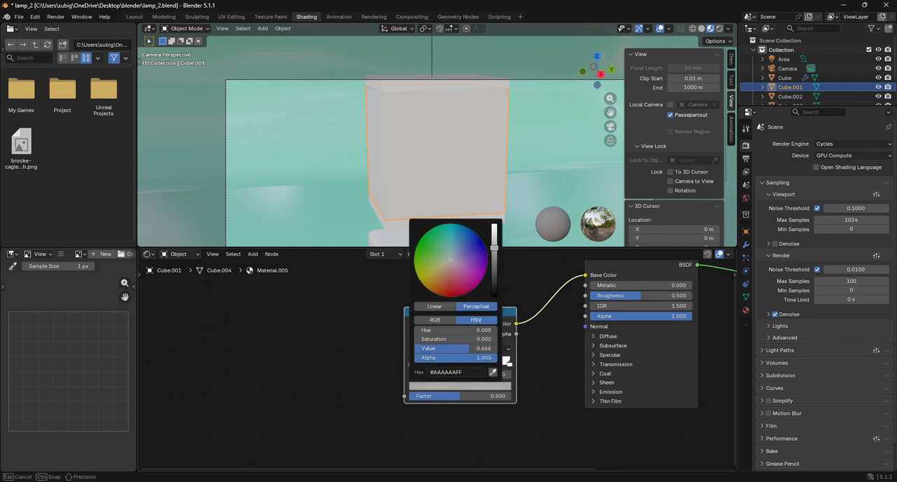
pyautogui.moveTo(447, 273); pyautogui.dragTo(447, 279)
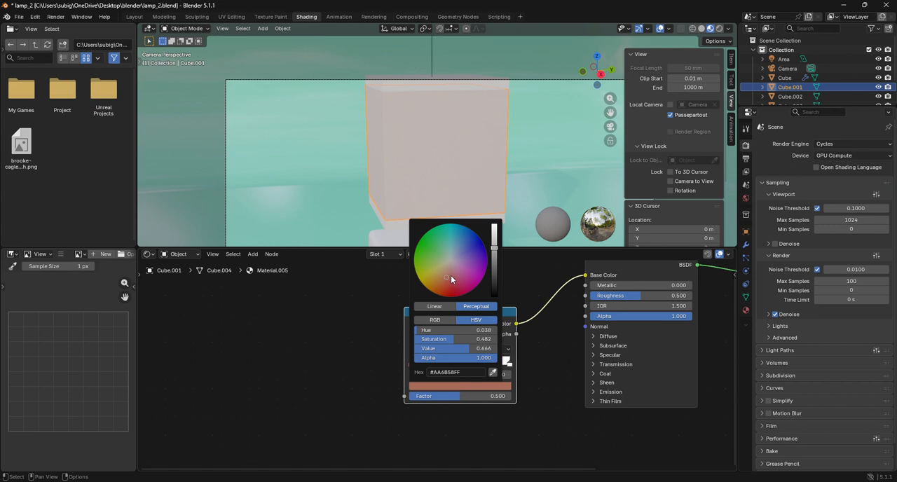
pyautogui.click(510, 363)
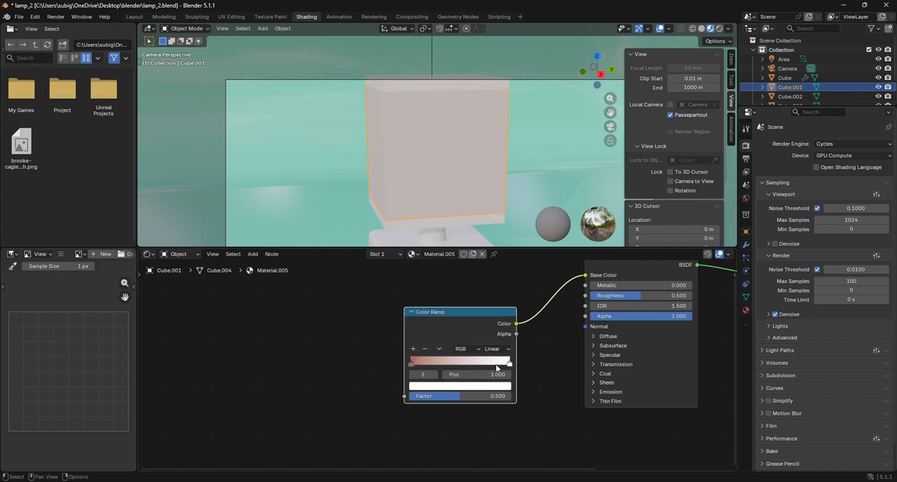
pyautogui.click(410, 363)
pyautogui.click(433, 386)
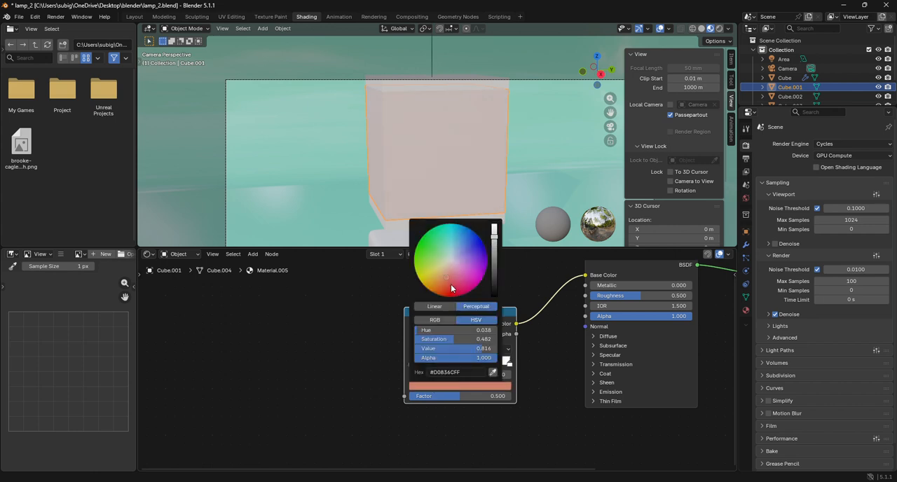
pyautogui.moveTo(449, 282); pyautogui.dragTo(446, 272)
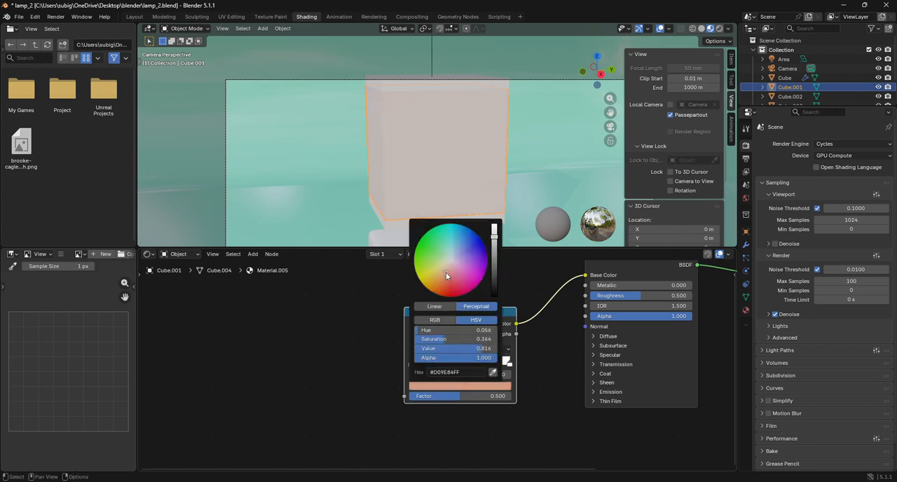
pyautogui.moveTo(495, 230); pyautogui.dragTo(497, 253)
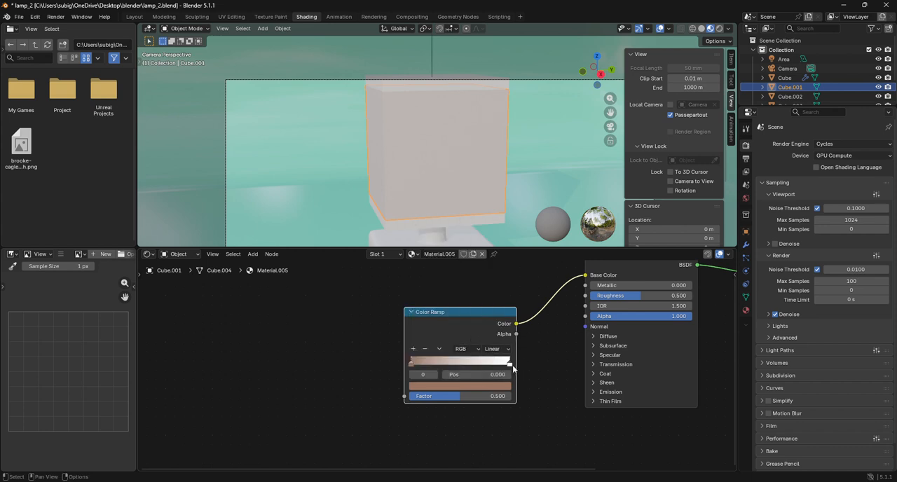
# Sample the first stop's brown into the Color Ramp's end stop and brighten it to a light peach.
pyautogui.click(510, 363)
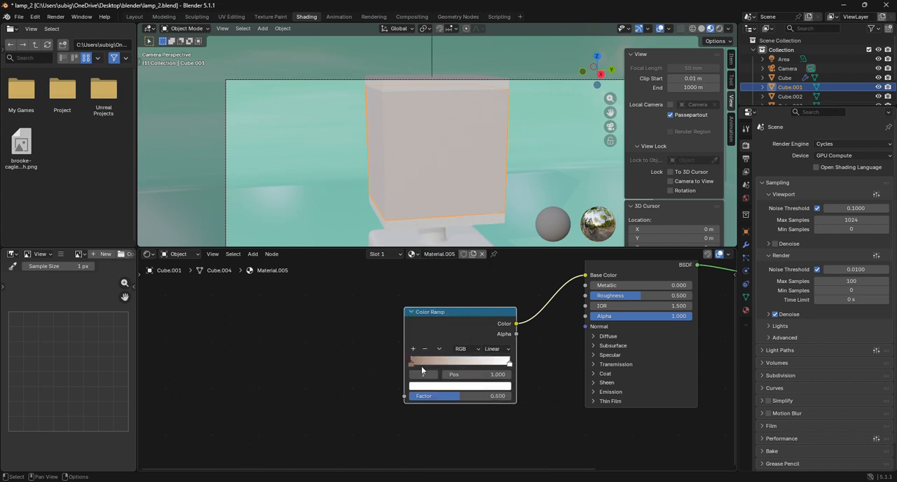
pyautogui.click(428, 387)
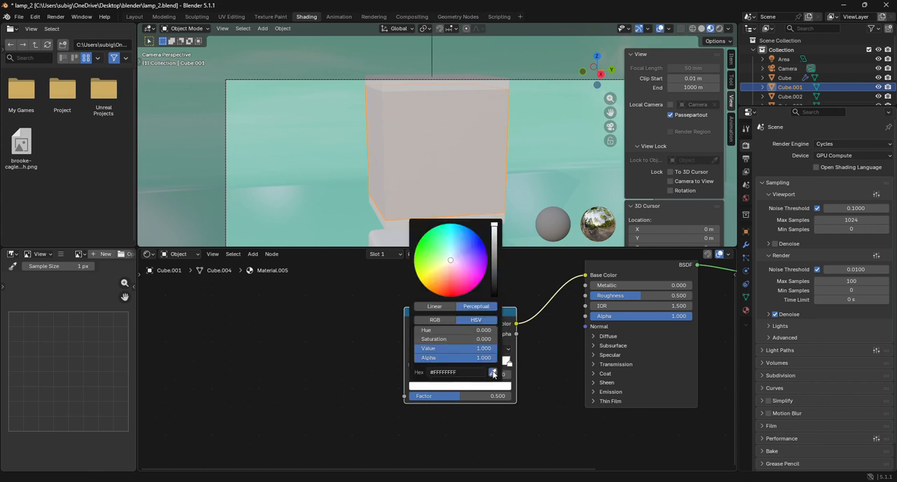
pyautogui.click(499, 370)
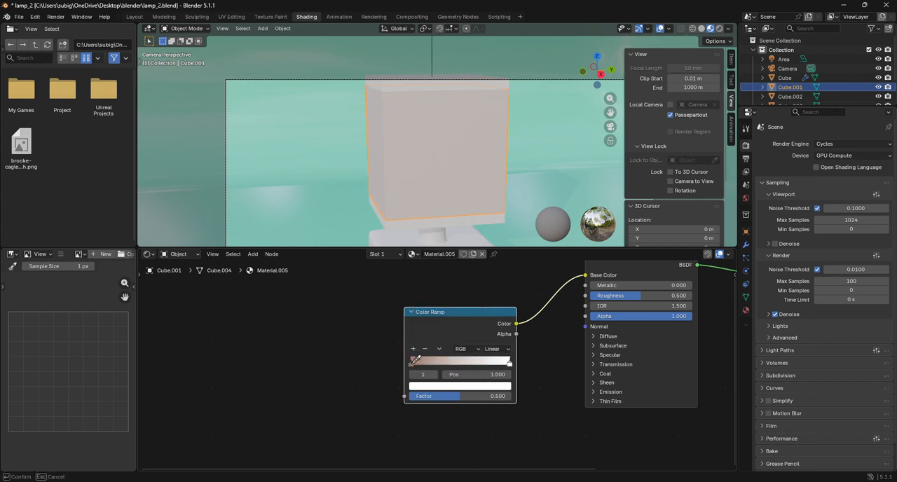
pyautogui.click(413, 363)
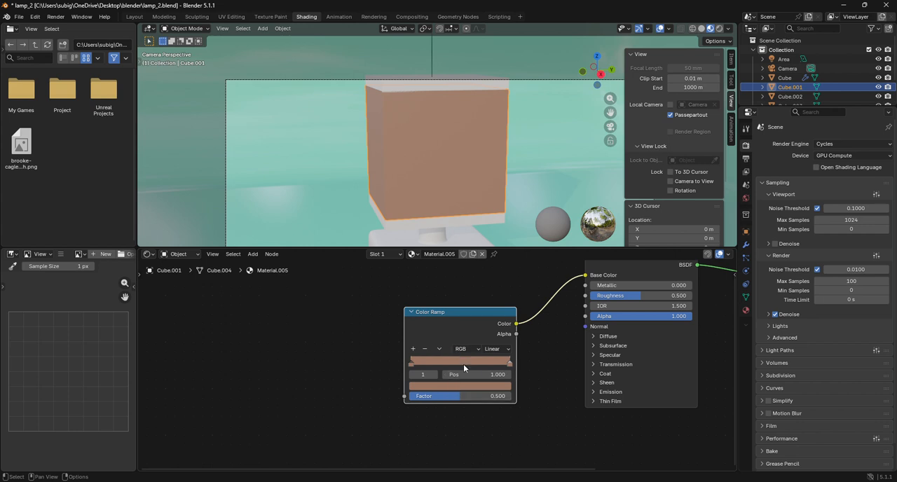
pyautogui.doubleClick(510, 364)
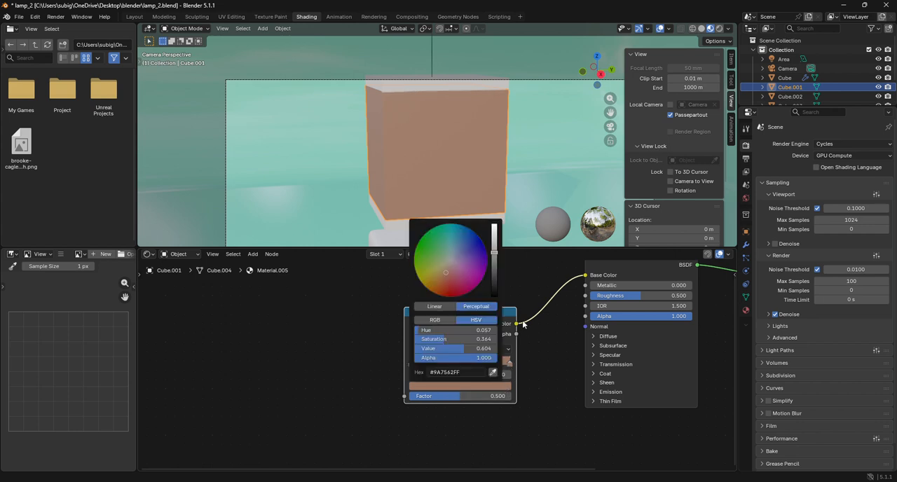
pyautogui.moveTo(494, 254); pyautogui.dragTo(494, 223)
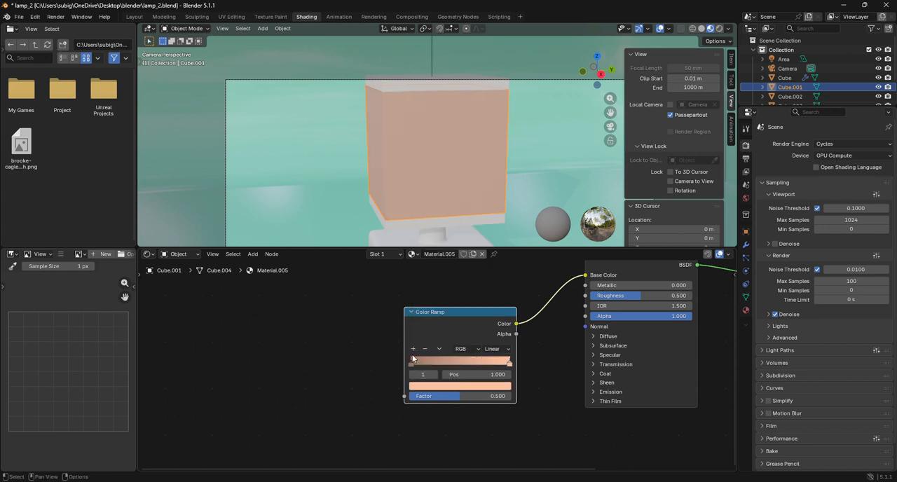
pyautogui.moveTo(404, 396); pyautogui.dragTo(359, 400)
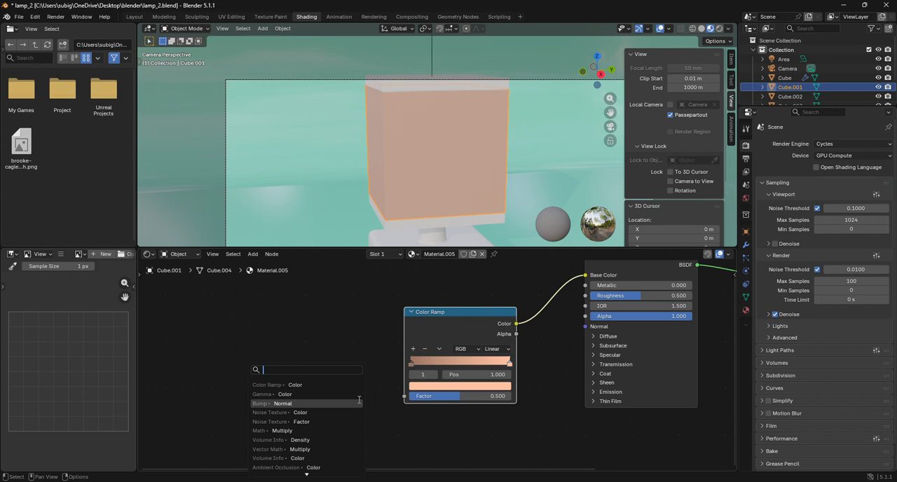
pyautogui.write('ramp')
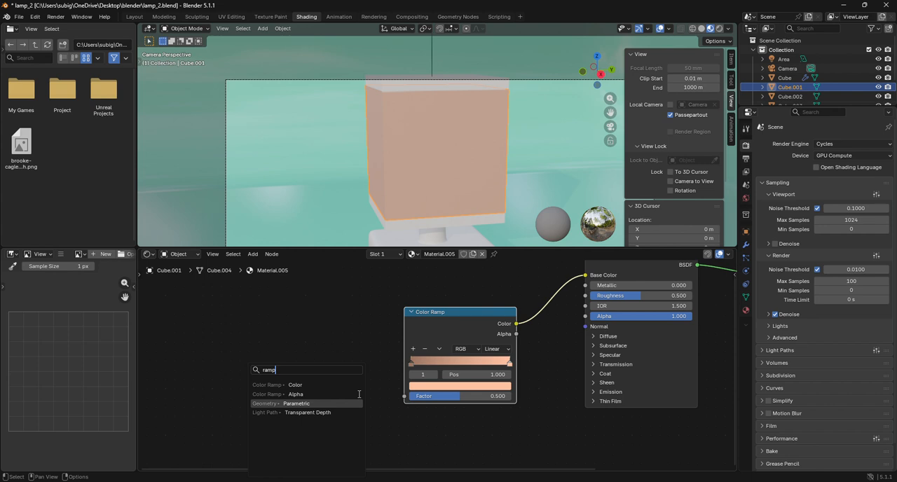
pyautogui.click(354, 385)
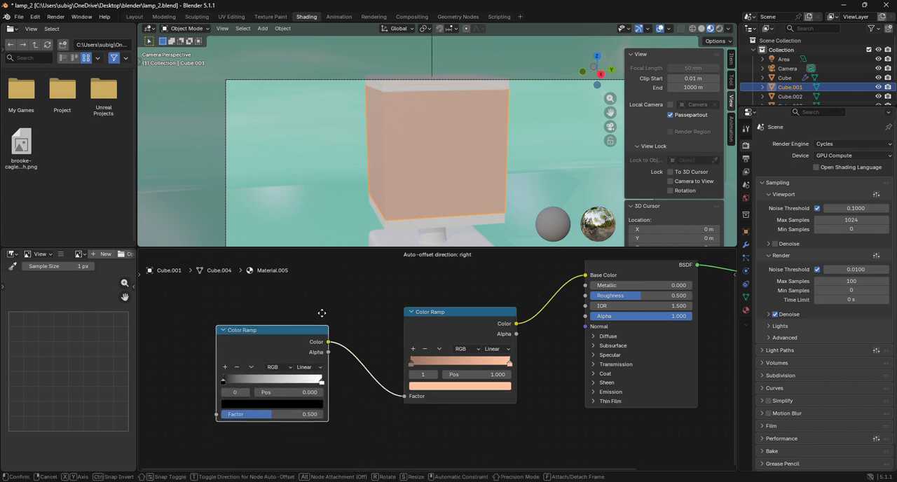
pyautogui.press('Escape')
# Add a Noise Texture node before the Color Ramp, with its Color output feeding the Color Ramp's Factor.
pyautogui.moveTo(404, 396); pyautogui.dragTo(379, 405)
pyautogui.write('n')
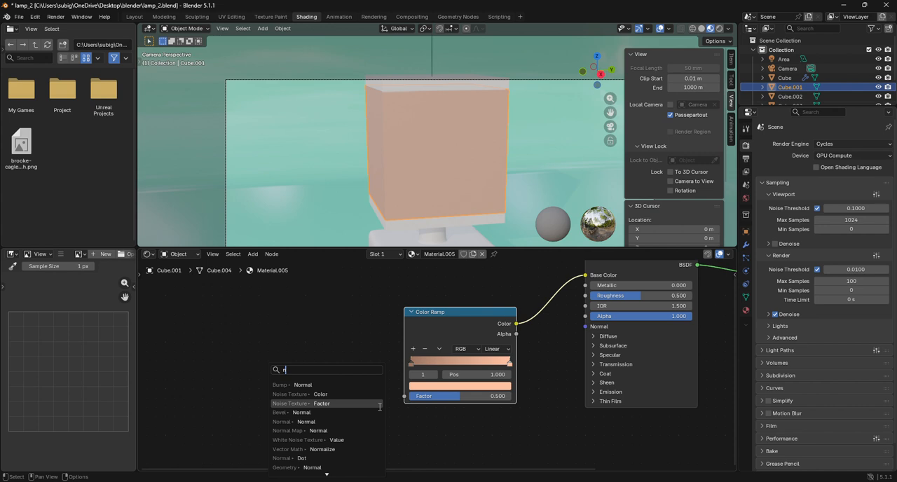
pyautogui.write('oise')
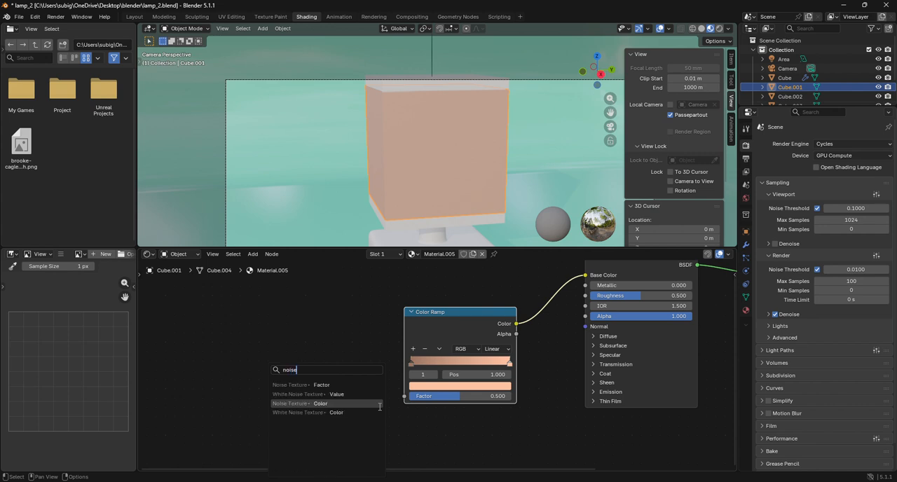
pyautogui.click(336, 404)
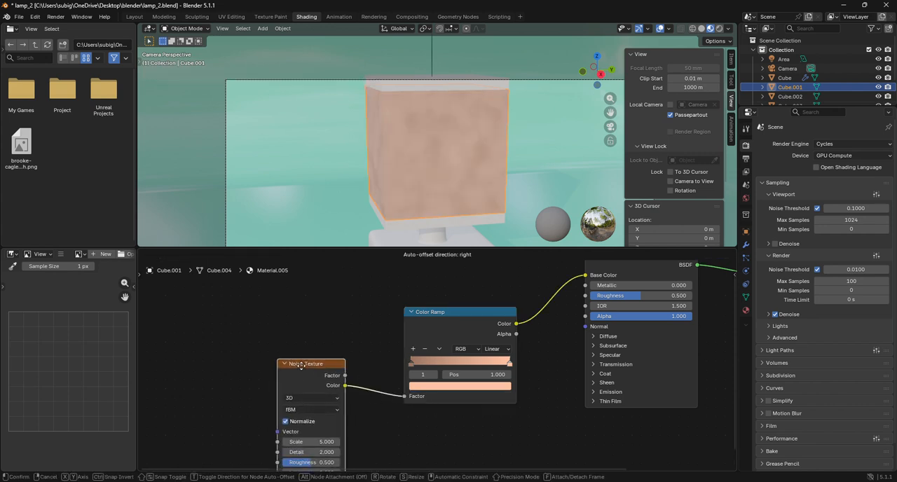
pyautogui.click(311, 378)
# Set the Noise Texture's Scale to 6.9, Detail to 0, Lacunarity to 23.7 and Distortion to 2.7.
pyautogui.moveTo(274, 418); pyautogui.dragTo(302, 418)
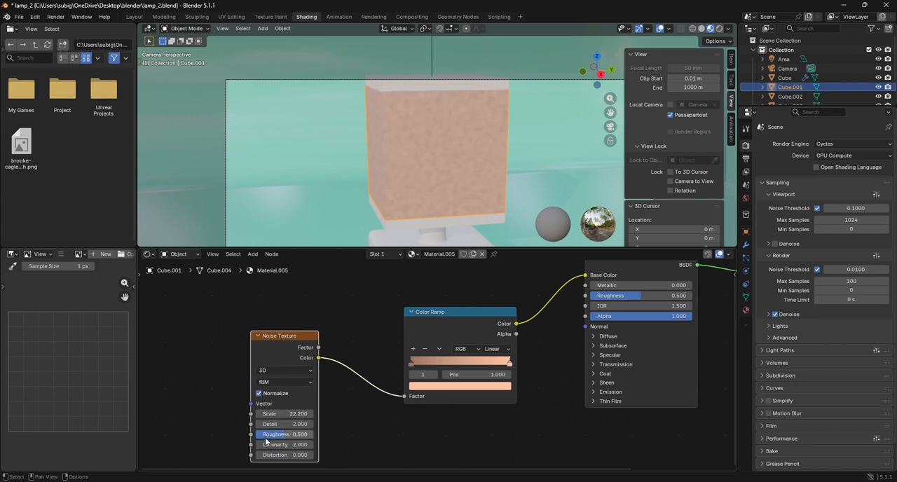
pyautogui.moveTo(281, 444); pyautogui.dragTo(308, 444)
pyautogui.moveTo(280, 413); pyautogui.dragTo(298, 424)
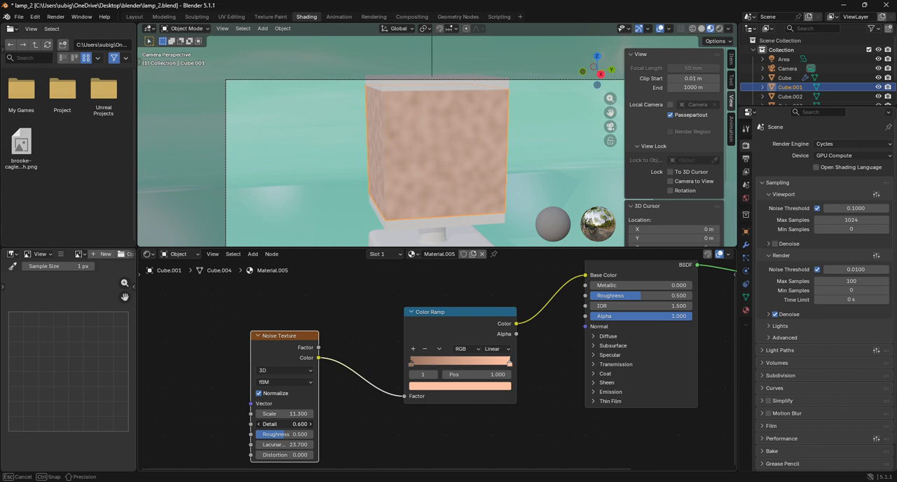
pyautogui.moveTo(295, 424); pyautogui.dragTo(277, 414)
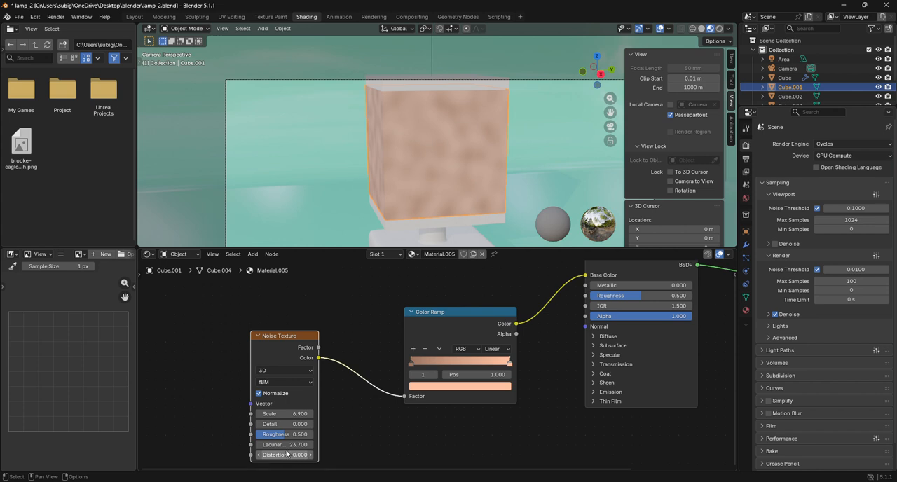
pyautogui.moveTo(284, 444); pyautogui.dragTo(301, 455)
pyautogui.press('Escape')
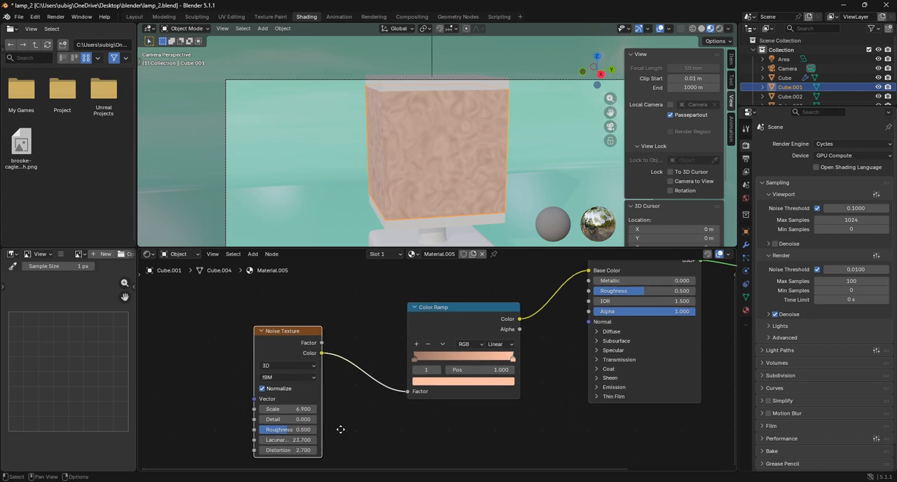
# Move the Color Ramp's brown stop inward to about 0.3 and its peach stop to 0.727 for stronger contrast.
pyautogui.moveTo(340, 428); pyautogui.dragTo(328, 395, button='middle')
pyautogui.scroll(6, 431, 151)
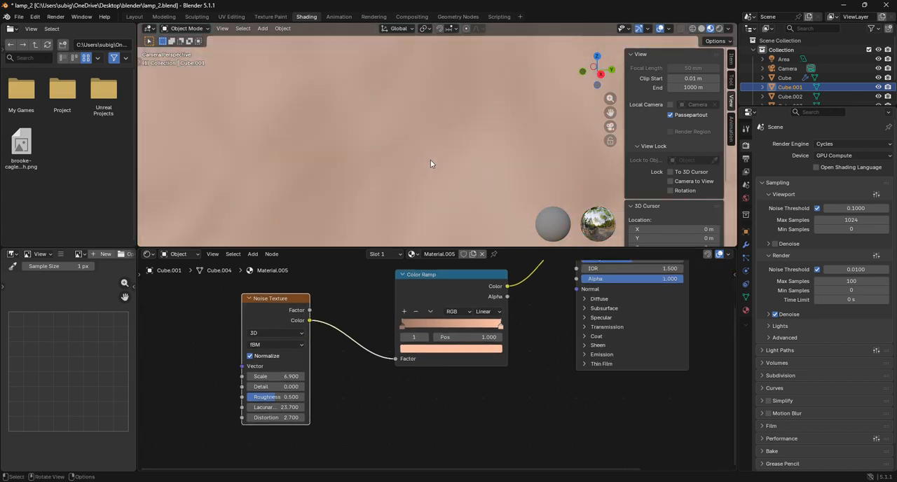
pyautogui.scroll(-2, 430, 166)
pyautogui.scroll(-3, 430, 166)
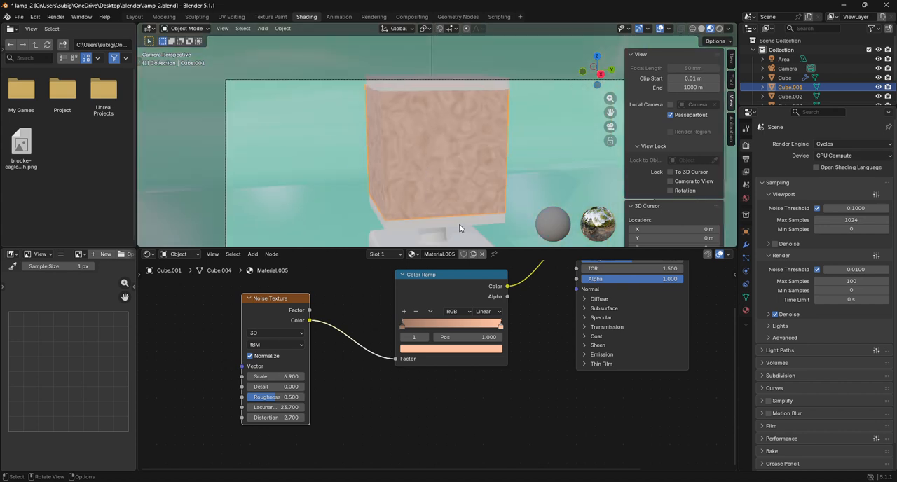
pyautogui.scroll(-2, 378, 306)
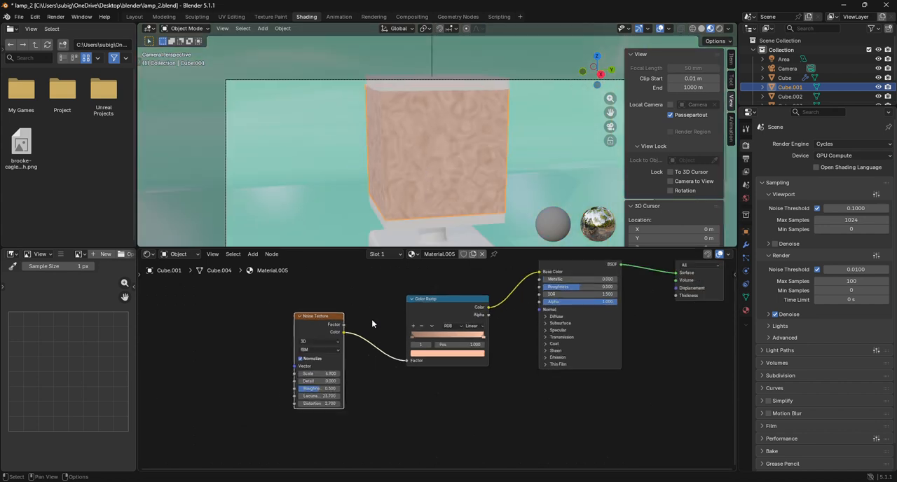
pyautogui.click(413, 338)
pyautogui.moveTo(423, 336); pyautogui.dragTo(461, 337)
pyautogui.click(482, 336)
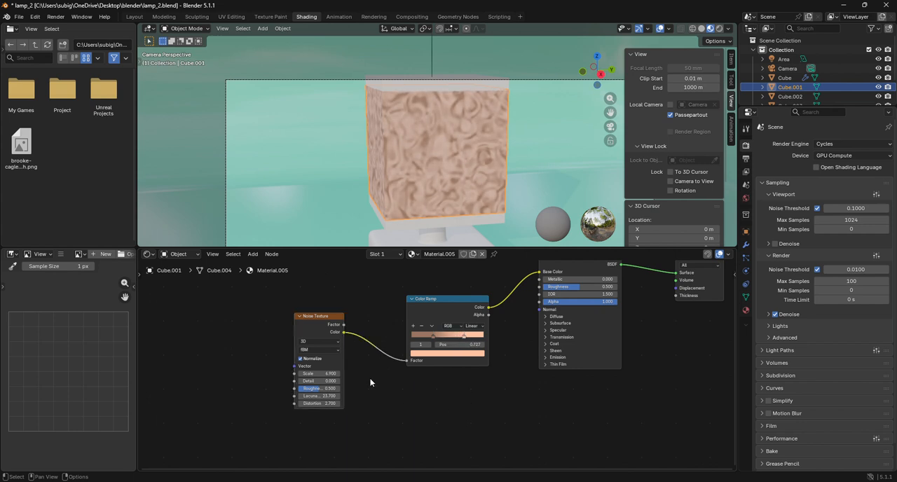
# Copy the shade material's Noise Texture and Color Ramp nodes.
pyautogui.scroll(-3, 373, 382)
pyautogui.moveTo(344, 307); pyautogui.dragTo(447, 396)
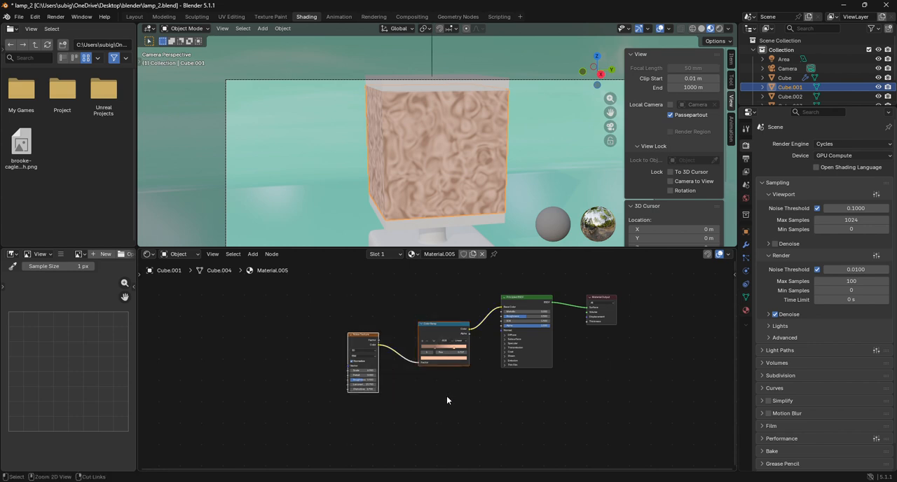
pyautogui.hotkey('ctrl', 'c')
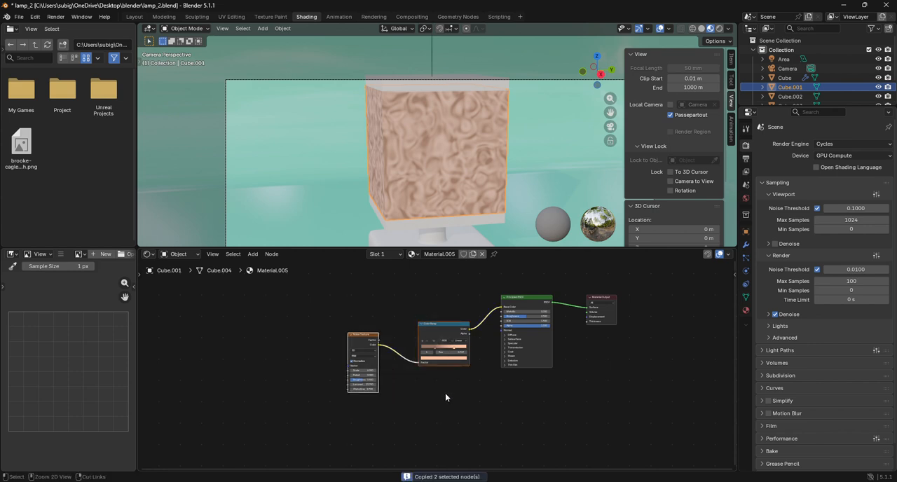
# Join the shade's upper and lower slabs into one object and remove its slot named Material, keeping Material.006.
pyautogui.click(448, 88)
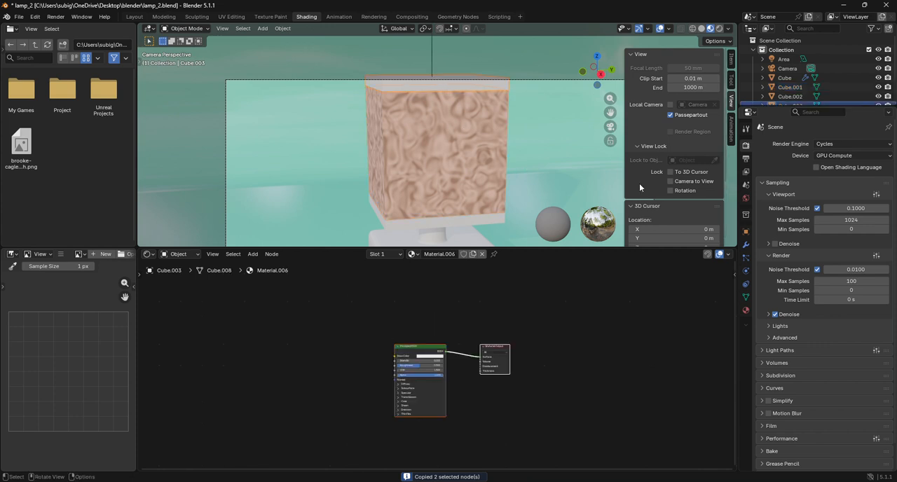
pyautogui.click(482, 225)
pyautogui.rightClick(476, 219)
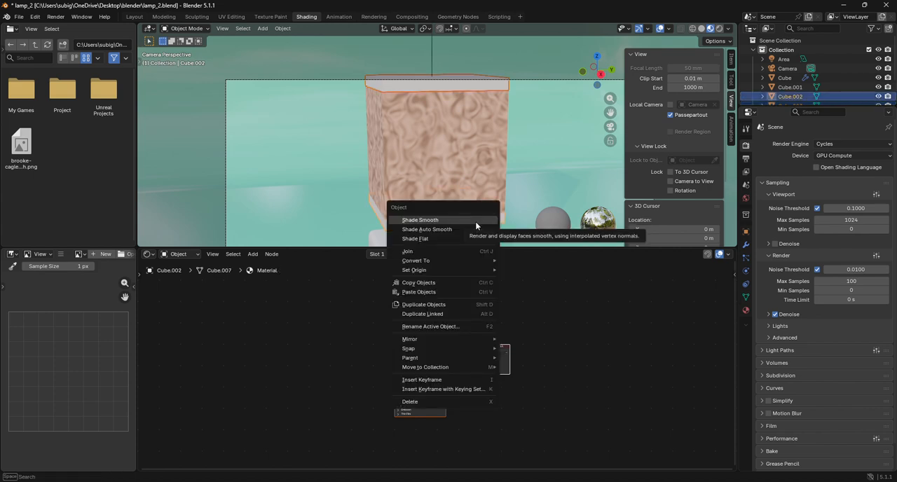
pyautogui.click(426, 254)
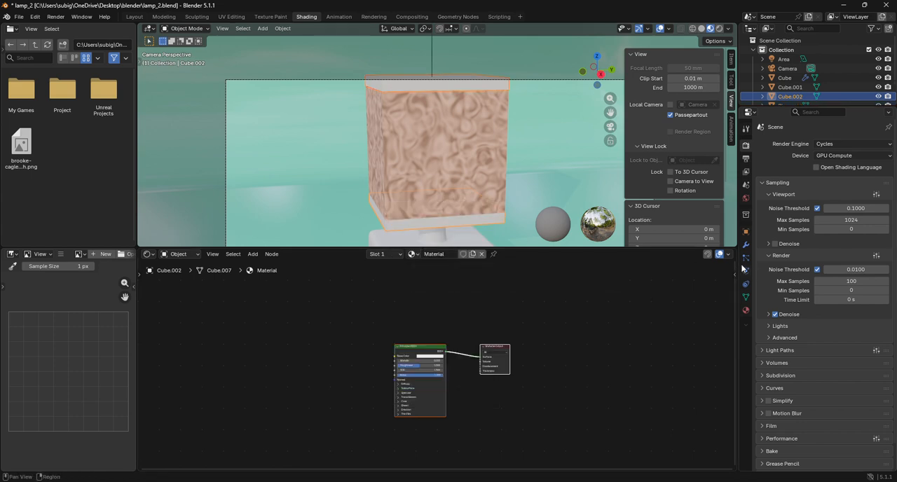
pyautogui.click(745, 311)
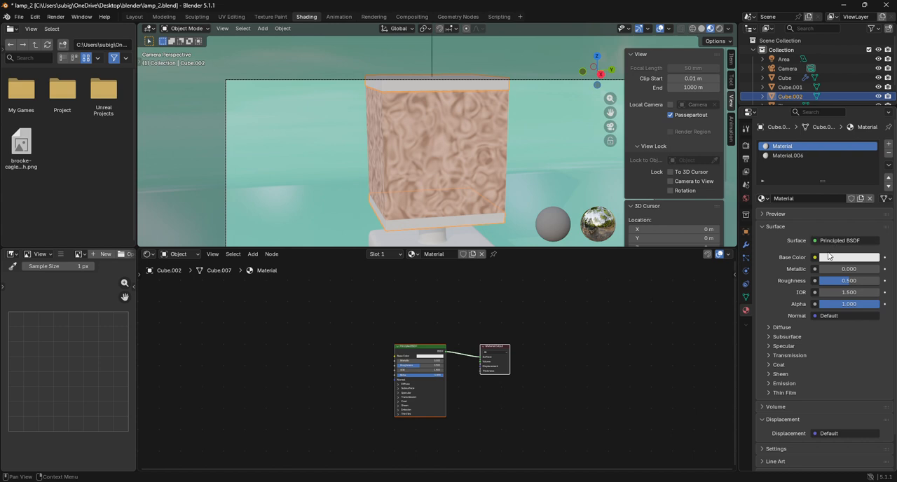
pyautogui.click(889, 153)
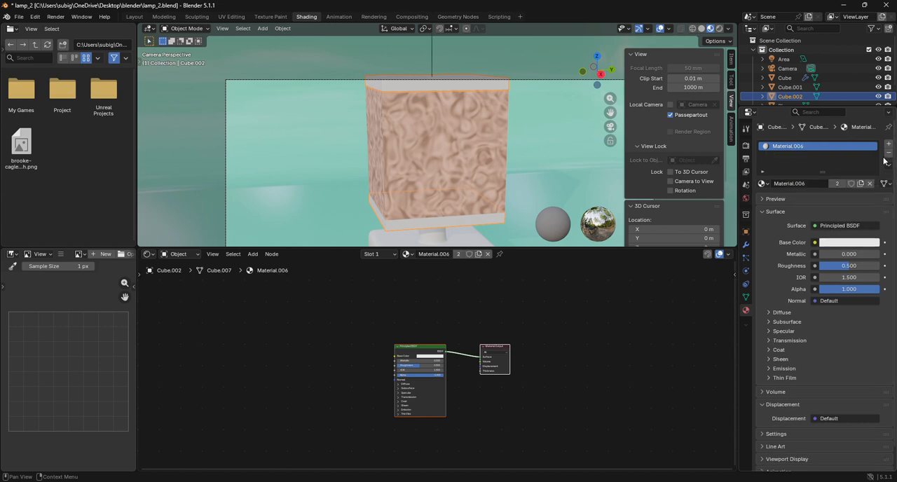
pyautogui.click(185, 28)
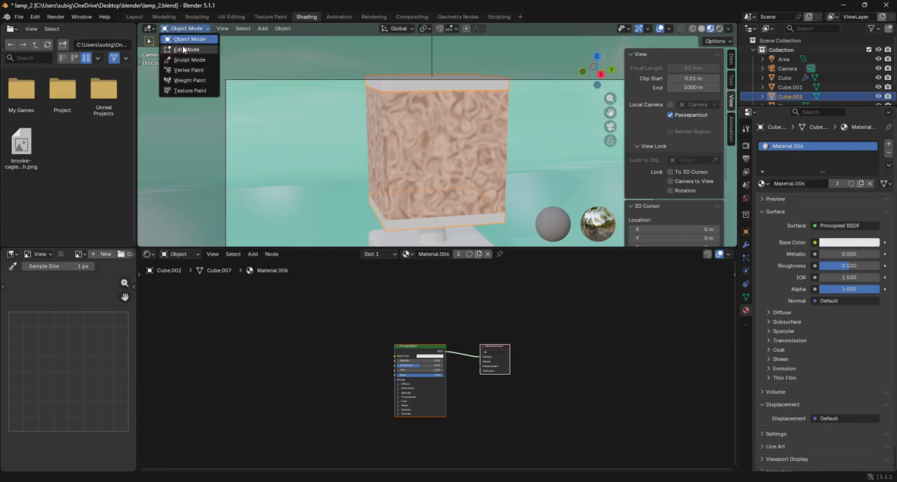
pyautogui.click(183, 47)
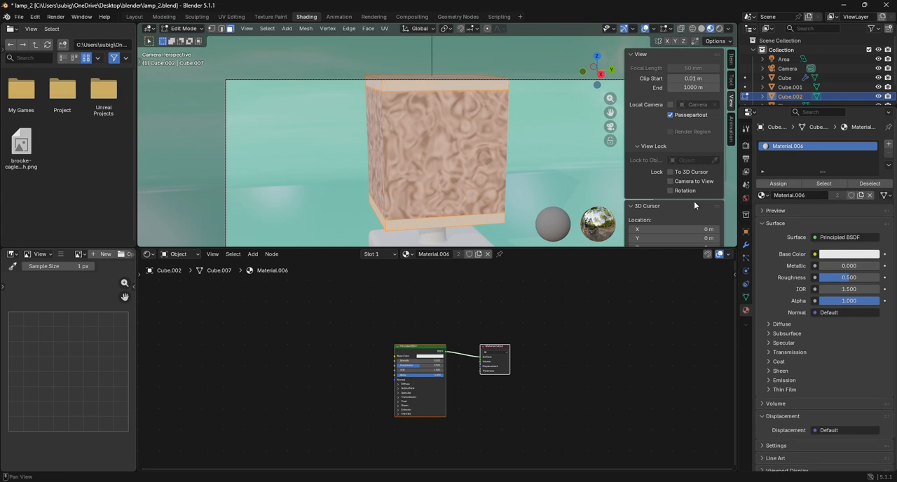
pyautogui.click(183, 28)
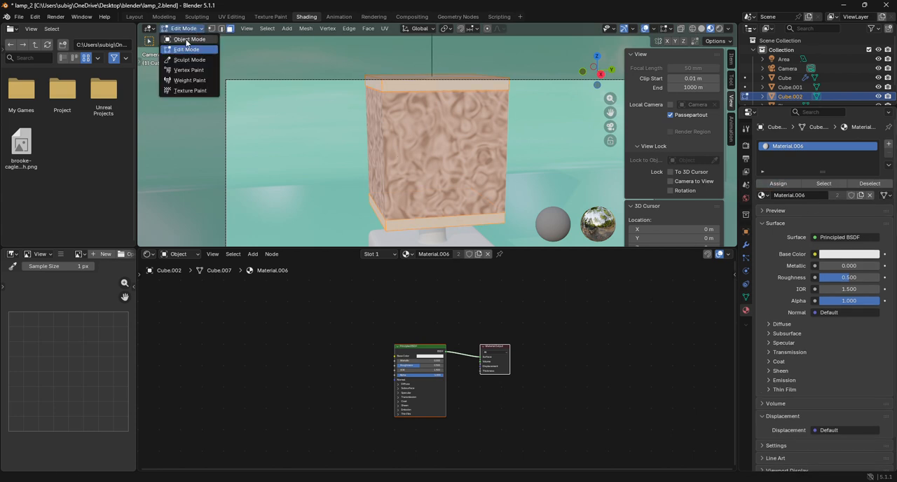
pyautogui.click(186, 37)
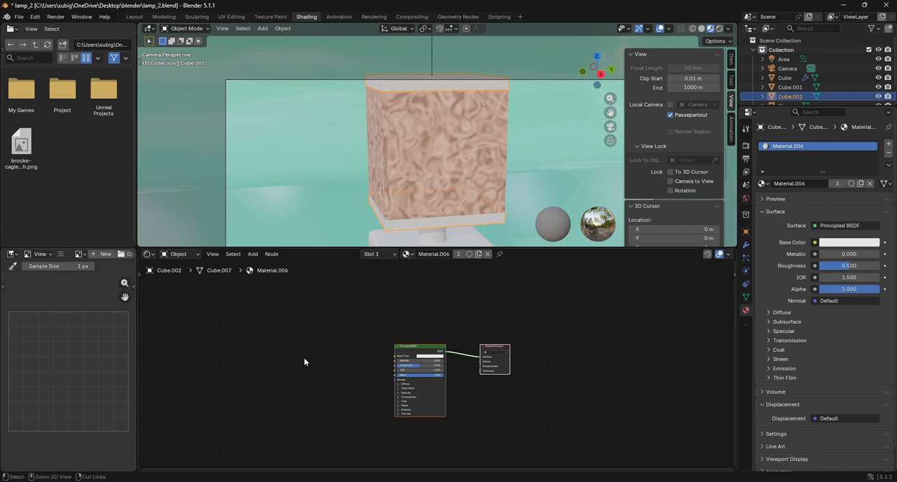
# Paste the copied nodes into the slabs' Material.006 and link the Color Ramp's Color to the Principled BSDF's Base Color.
pyautogui.scroll(2, 286, 361)
pyautogui.moveTo(293, 352); pyautogui.dragTo(368, 351)
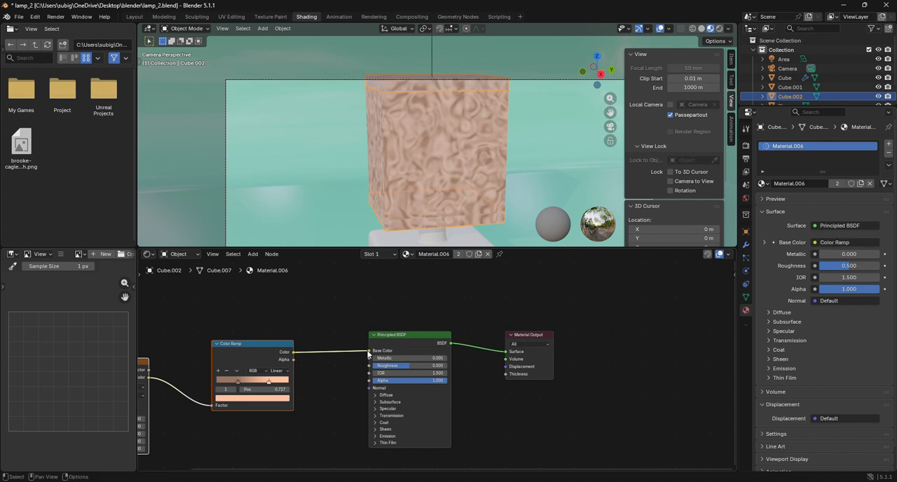
# Set the shade cube material's Subsurface Weight to 1.000 and its first Radius value to 100.
pyautogui.click(422, 162)
pyautogui.scroll(2, 437, 323)
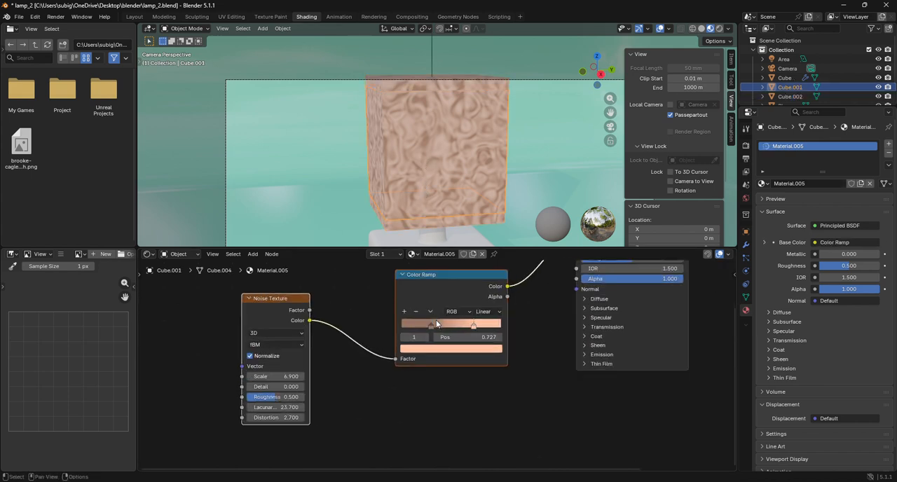
pyautogui.click(602, 309)
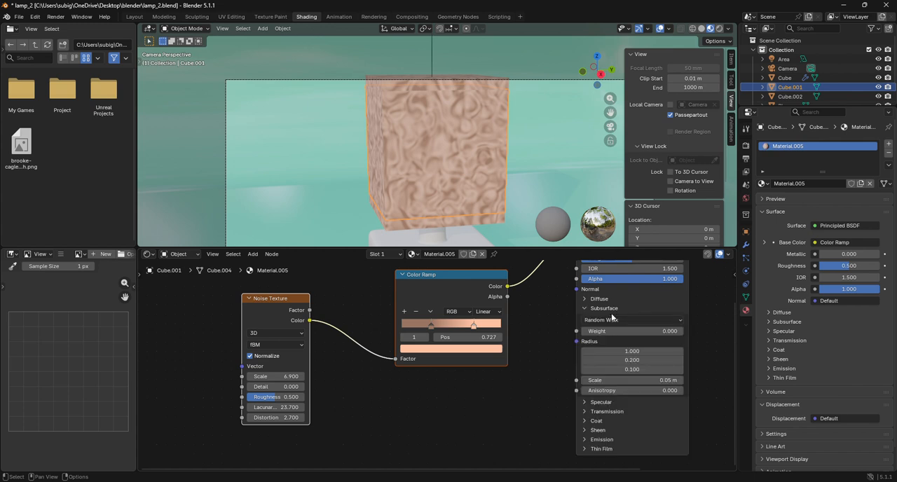
pyautogui.moveTo(621, 330); pyautogui.dragTo(678, 336)
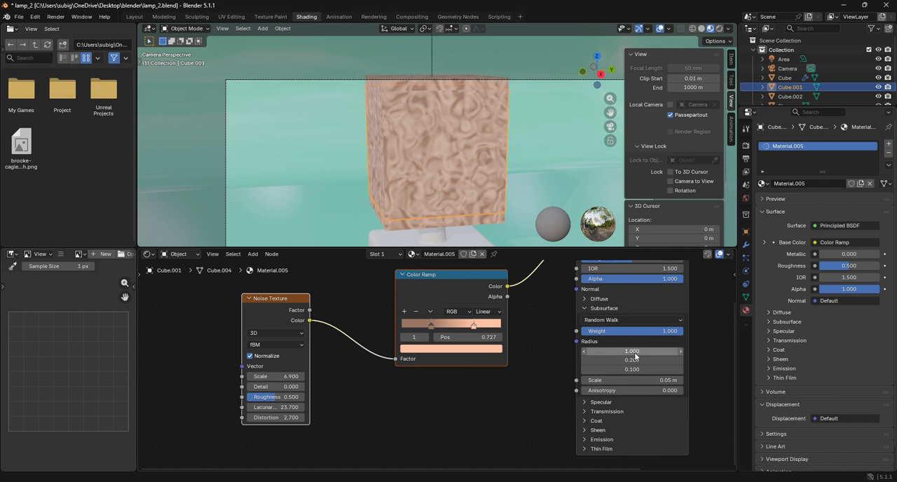
pyautogui.moveTo(638, 352); pyautogui.dragTo(673, 351)
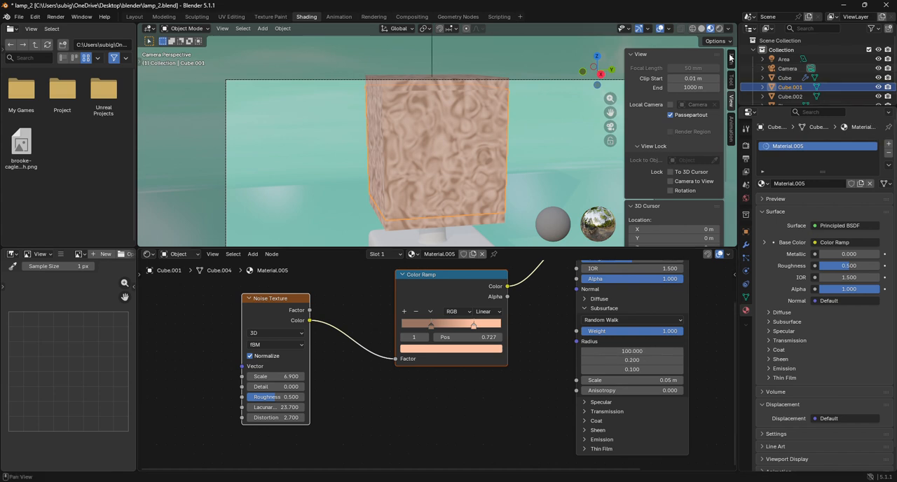
# Display the viewport in Rendered shading and add a point light to the scene.
pyautogui.click(719, 30)
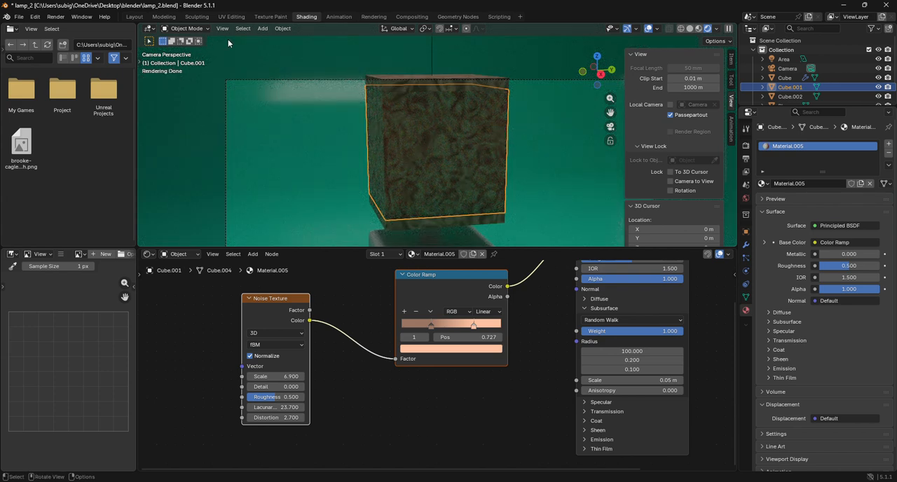
pyautogui.click(263, 28)
pyautogui.moveTo(276, 161)
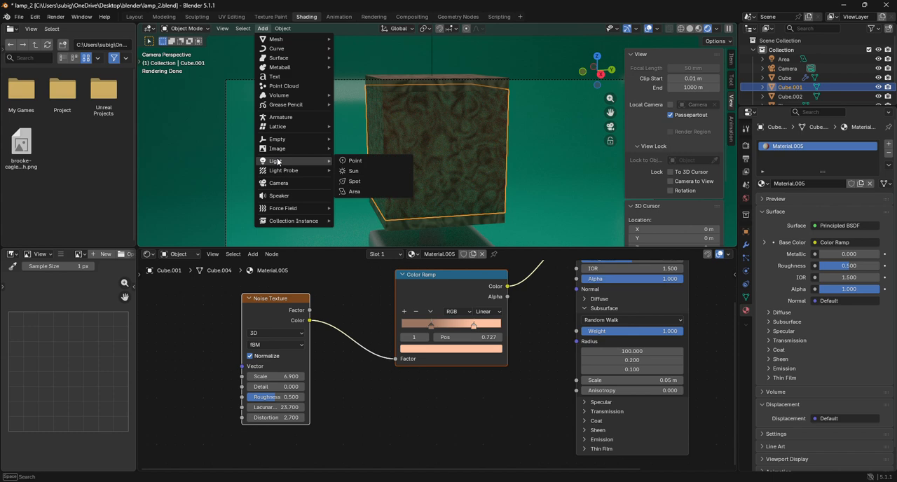
pyautogui.click(348, 162)
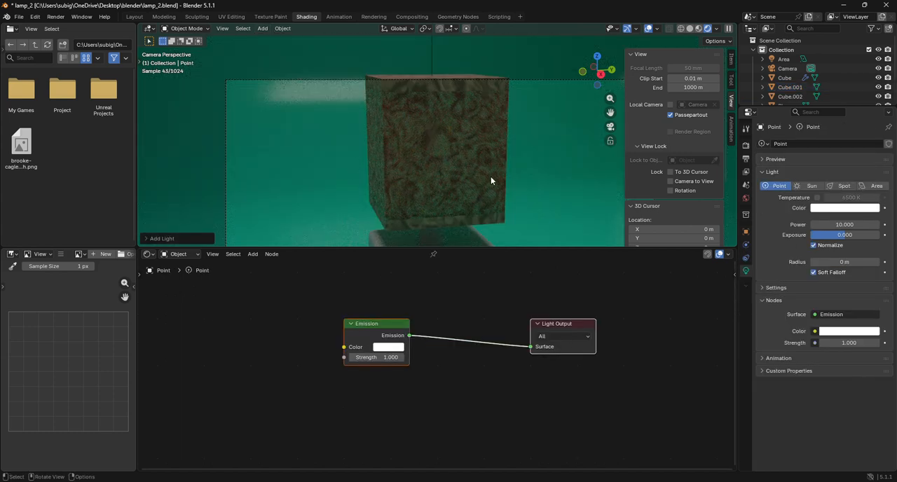
# Raise the point light along the Z axis from the lamp's base into the shade.
pyautogui.press('g')
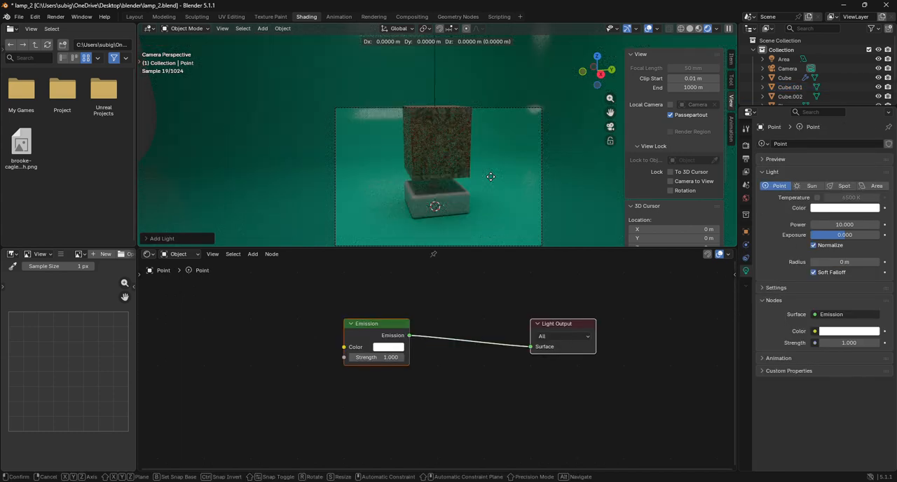
pyautogui.press('z')
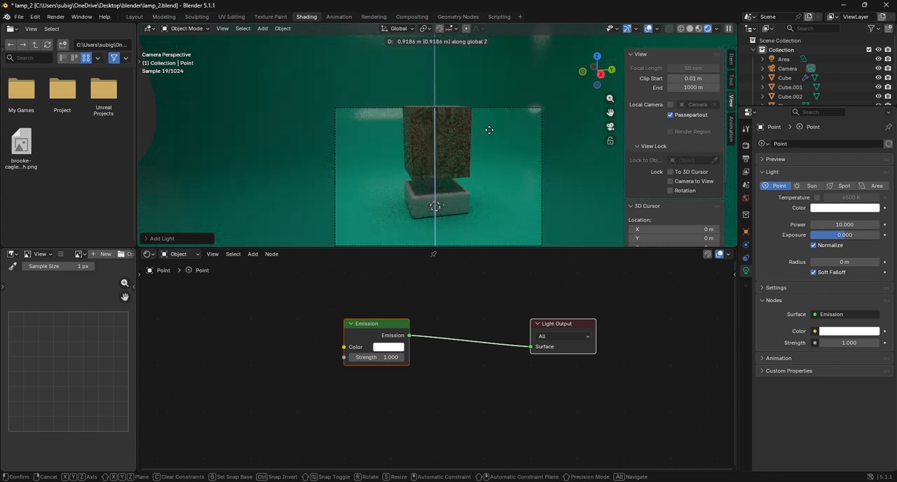
pyautogui.click(490, 134)
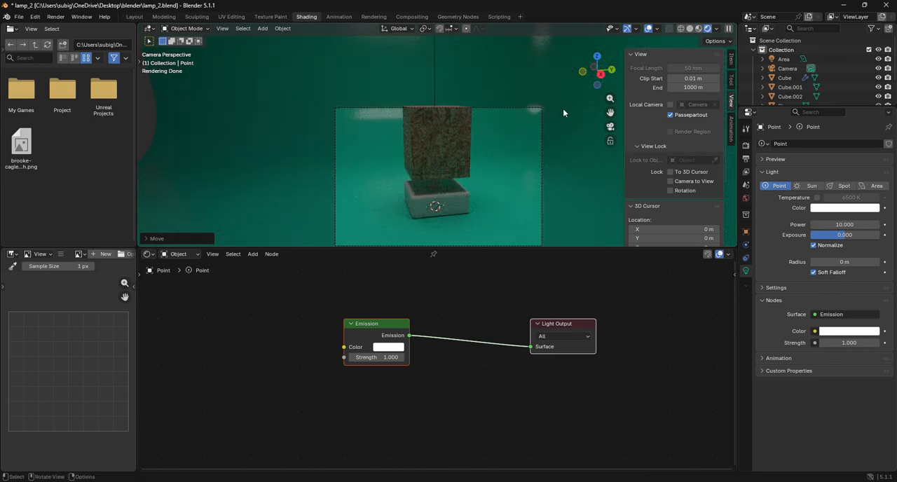
# Switch to the right orthographic view and adjust the point light's position relative to the shade.
pyautogui.click(600, 74)
pyautogui.scroll(2, 462, 164)
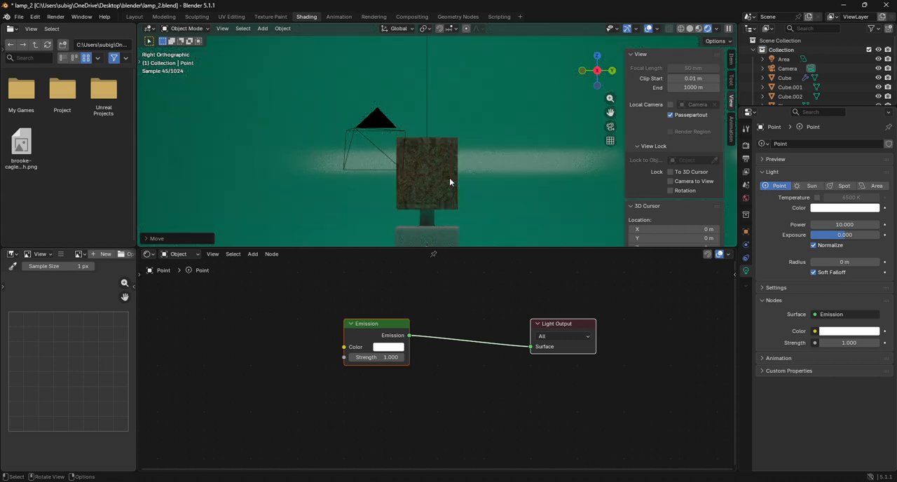
pyautogui.press('g')
pyautogui.click(490, 167)
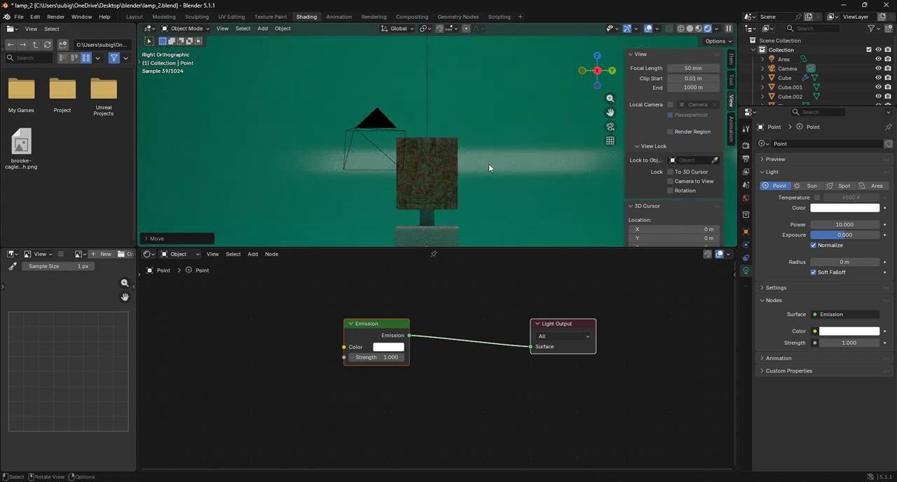
# Raise the point light's power to 278 and look at the lamp through the scene camera.
pyautogui.press('g')
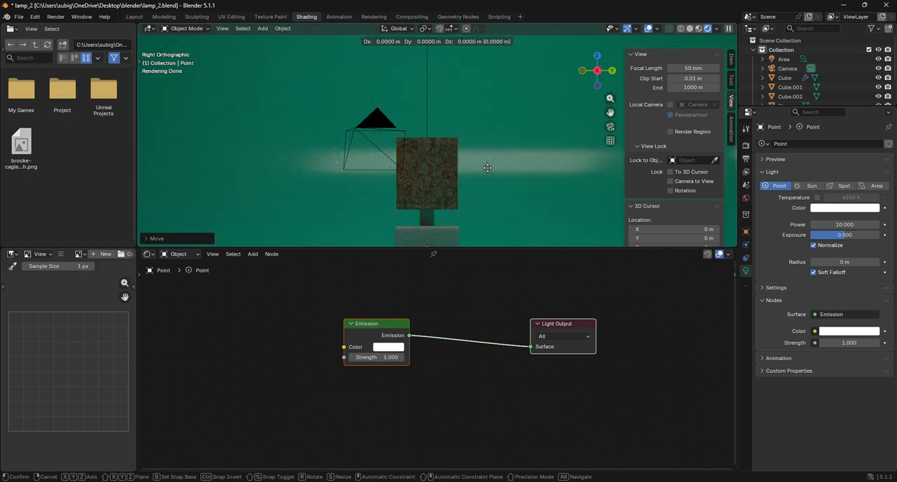
pyautogui.click(488, 165)
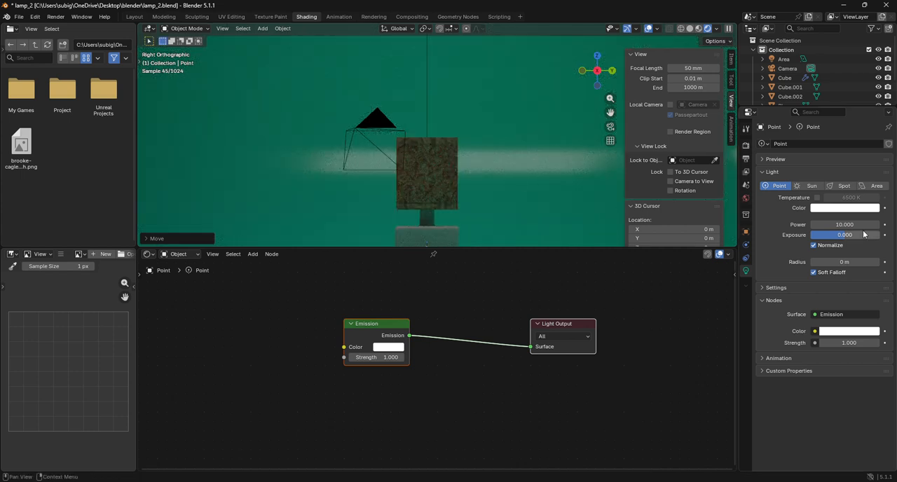
pyautogui.moveTo(863, 224); pyautogui.dragTo(896, 224)
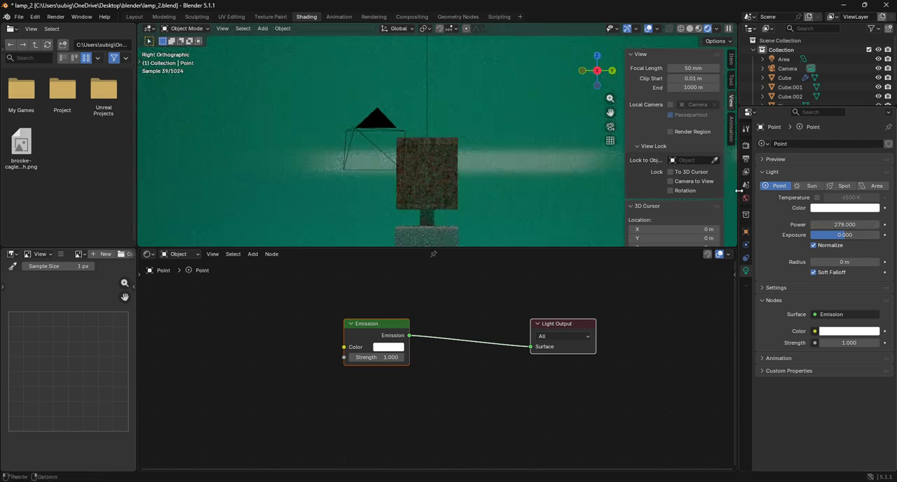
pyautogui.click(610, 129)
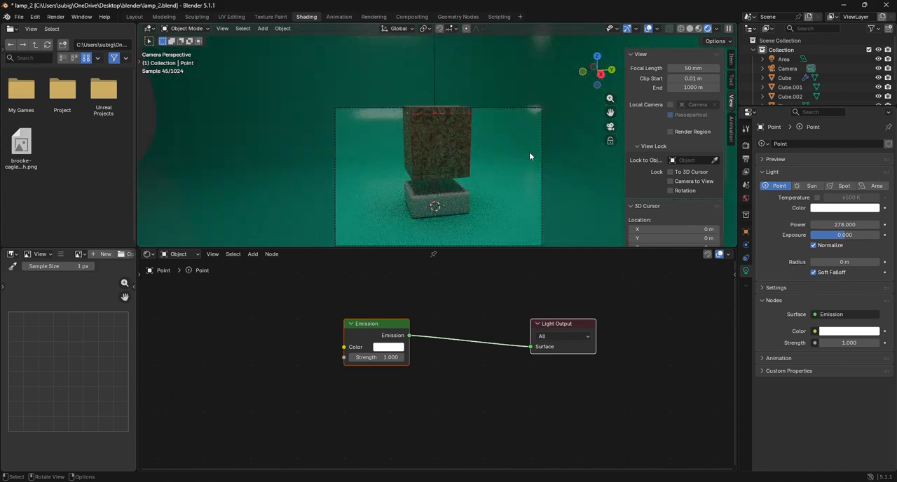
pyautogui.scroll(2, 478, 153)
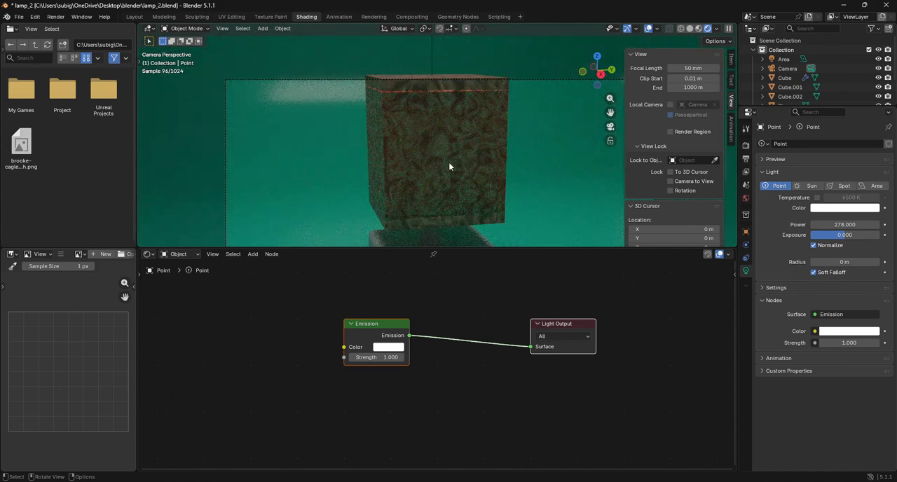
# Select the shade cube and set its material's Subsurface Weight to 0.000.
pyautogui.click(451, 164)
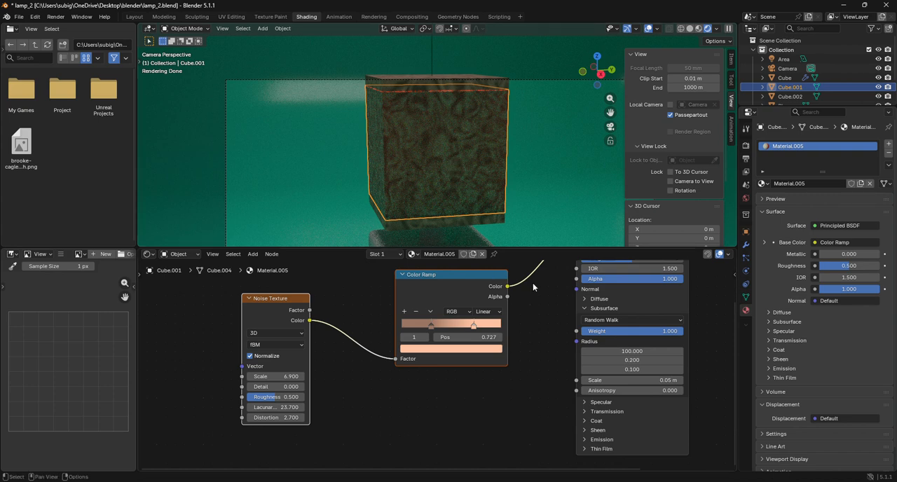
pyautogui.moveTo(543, 321); pyautogui.dragTo(446, 350, button='middle')
pyautogui.scroll(-3, 503, 335)
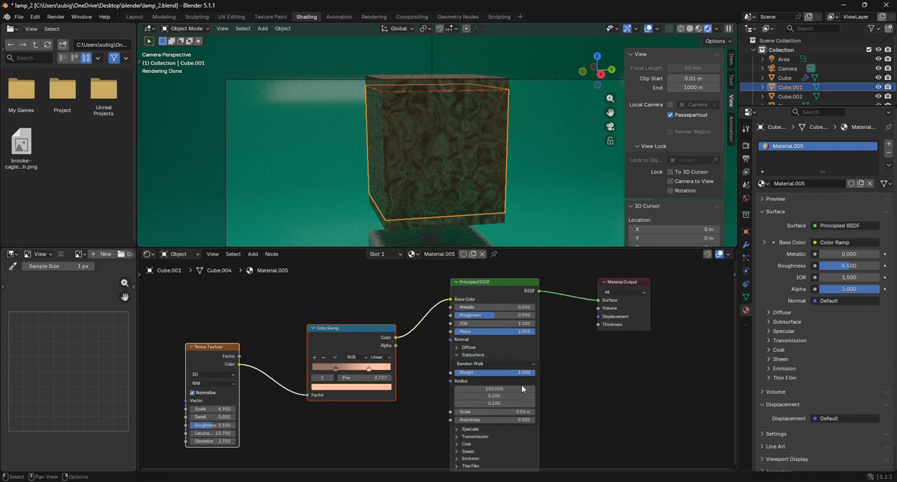
pyautogui.scroll(3, 514, 321)
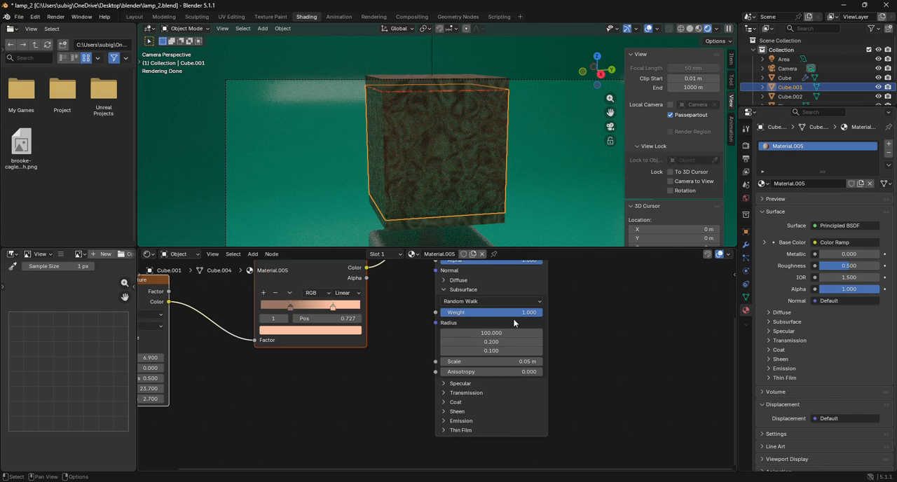
pyautogui.moveTo(514, 316); pyautogui.dragTo(444, 317)
pyautogui.moveTo(719, 325); pyautogui.dragTo(652, 387, button='middle')
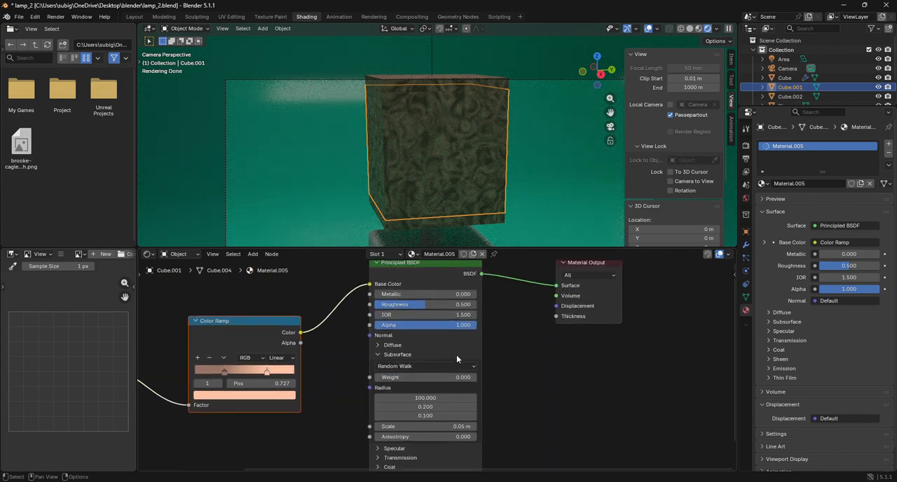
# Try slightly transparent Alpha values on the shade cube's material, first 0.955 and finally 0.995.
pyautogui.moveTo(450, 331); pyautogui.dragTo(473, 325)
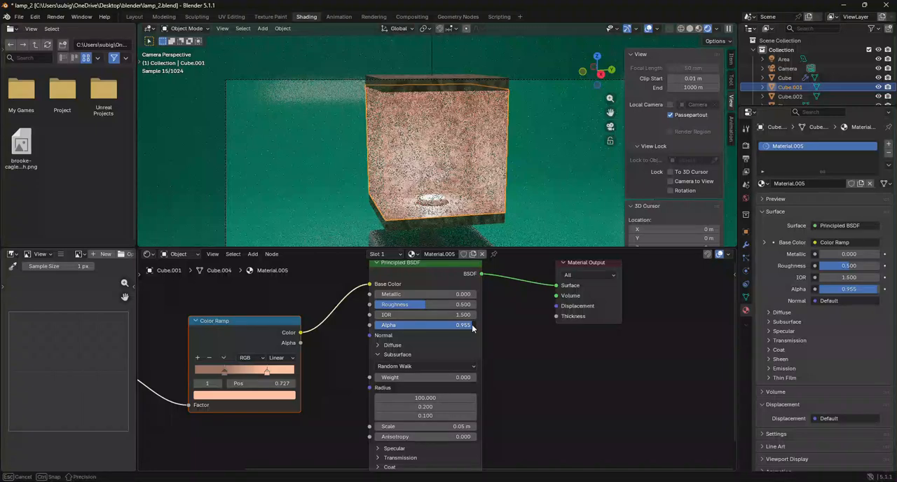
pyautogui.click(473, 325)
pyautogui.click(535, 360)
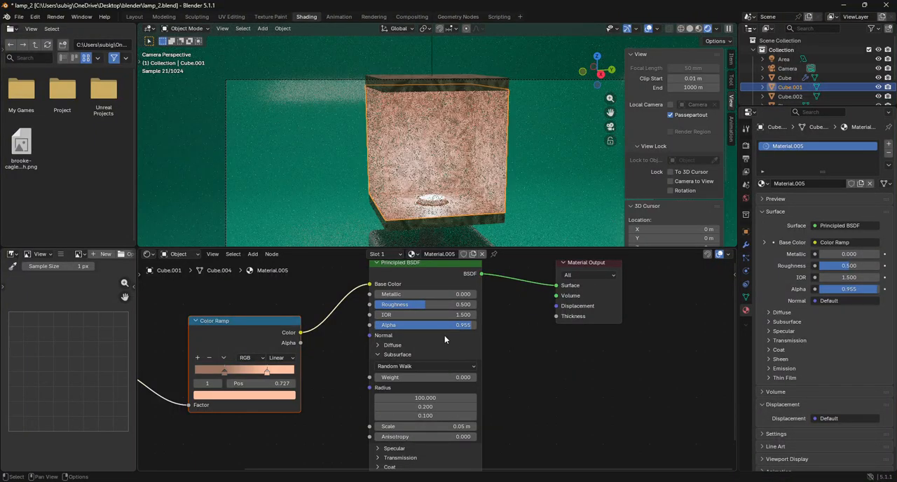
pyautogui.moveTo(439, 329); pyautogui.dragTo(480, 327)
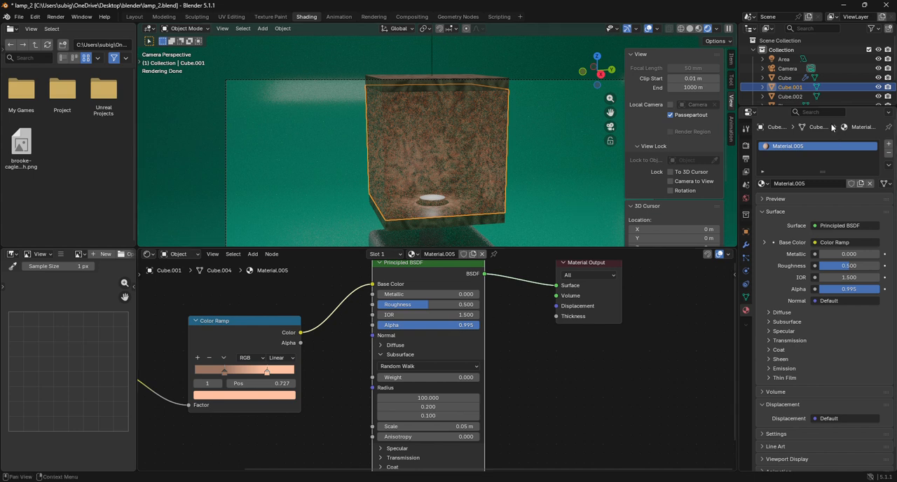
# Select the point light and lower its power to 59.6.
pyautogui.moveTo(794, 109); pyautogui.dragTo(794, 149)
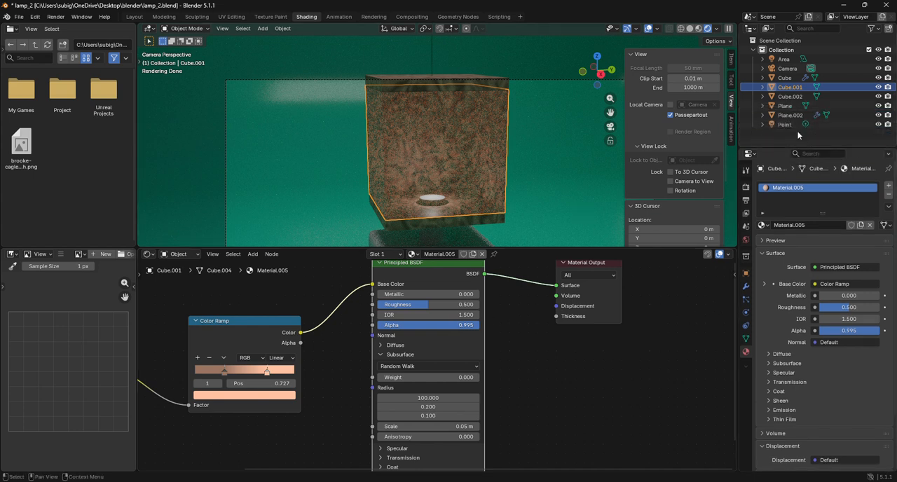
pyautogui.click(784, 124)
pyautogui.moveTo(841, 266); pyautogui.dragTo(809, 267)
pyautogui.moveTo(867, 266)
pyautogui.mouseDown()
pyautogui.moveTo(802, 266)
pyautogui.moveTo(877, 259)
pyautogui.moveTo(876, 266)
pyautogui.mouseUp()
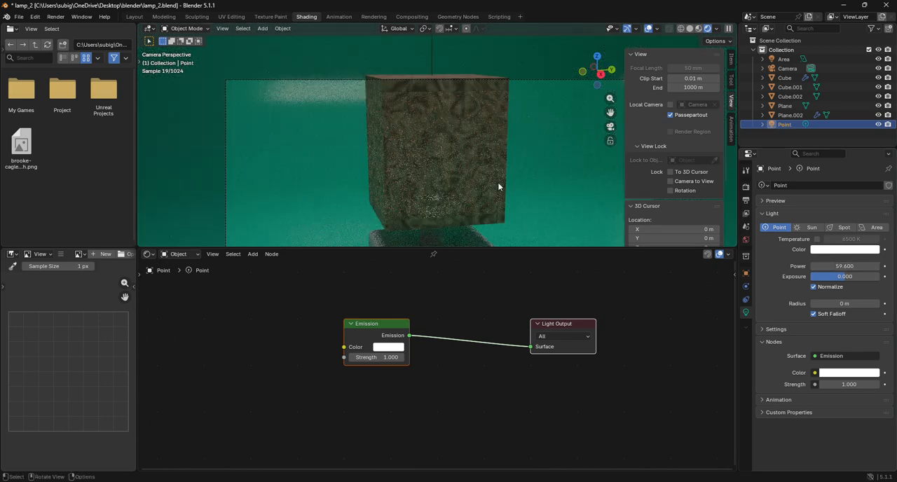
# Select the shade cube and add a Solidify modifier to it.
pyautogui.click(451, 175)
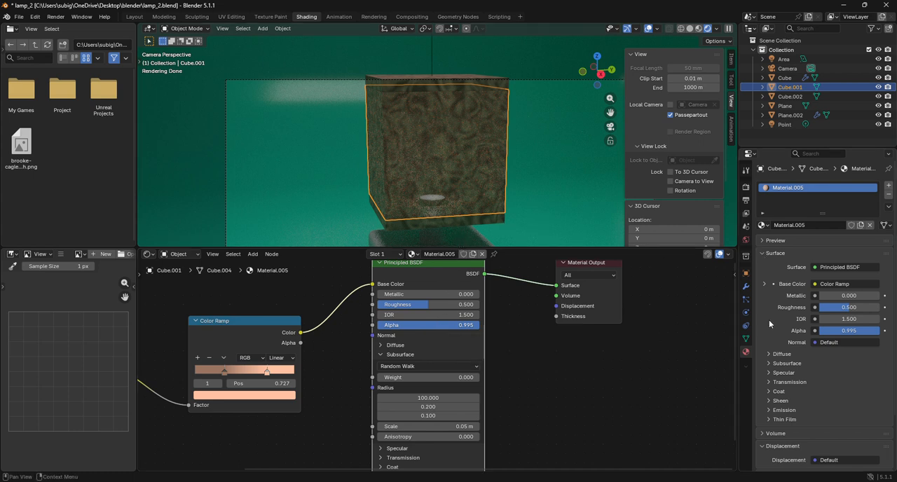
pyautogui.click(746, 286)
pyautogui.click(804, 189)
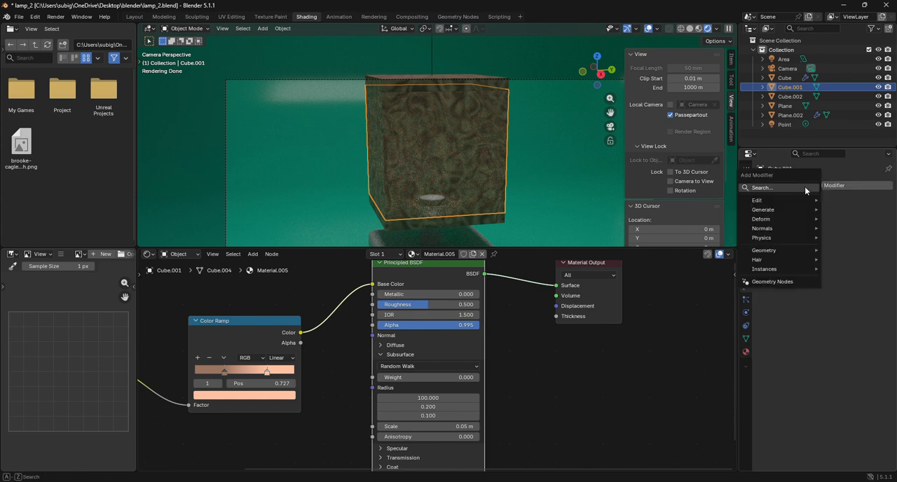
pyautogui.press('space')
pyautogui.click(745, 219)
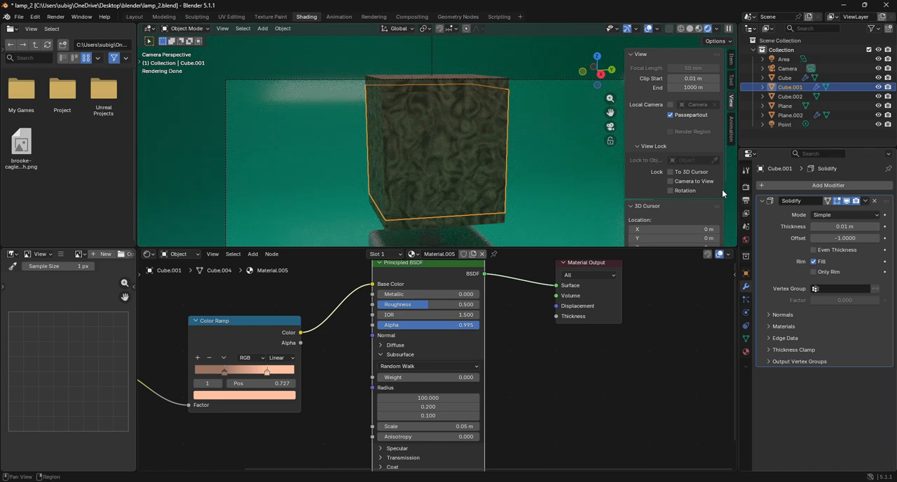
# Try lower Alpha values on the solidified shade cube's material, first 0.864 and then 0.941.
pyautogui.scroll(2, 414, 167)
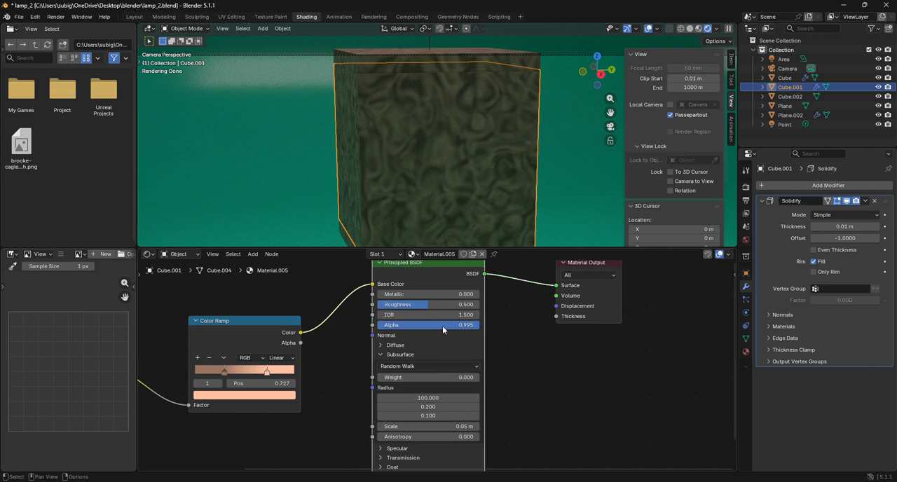
pyautogui.moveTo(442, 325); pyautogui.dragTo(428, 325)
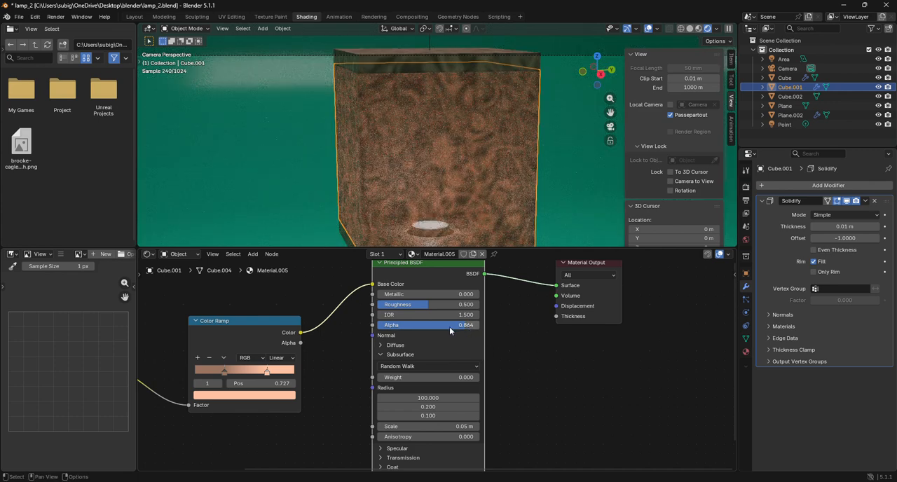
pyautogui.moveTo(449, 325); pyautogui.dragTo(576, 377)
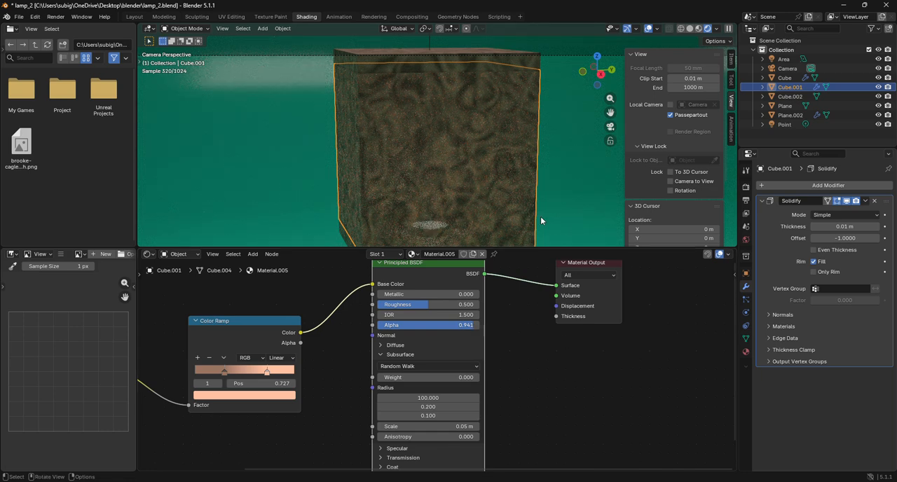
pyautogui.scroll(-2, 540, 216)
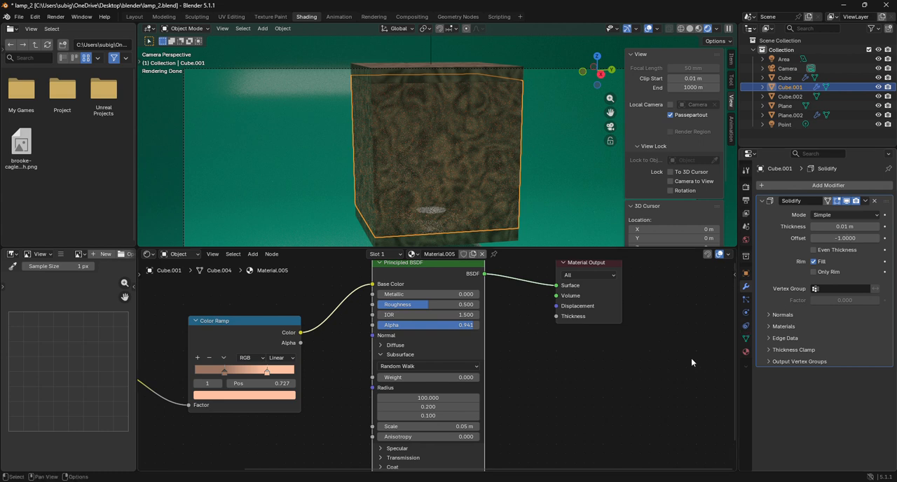
# Set the shade cube material's Alpha to 1.000 and, after trying Subsurface Weight at 1.000, reduce the weight to 0.132.
pyautogui.click(567, 165)
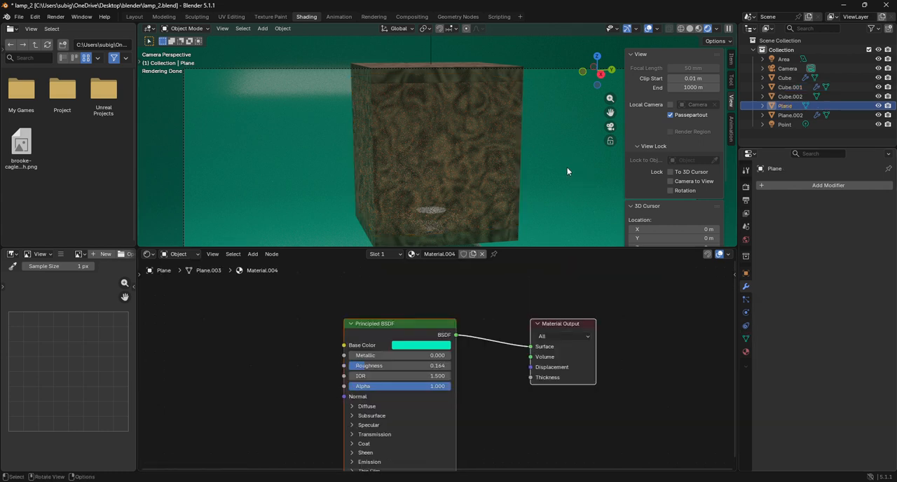
pyautogui.click(491, 186)
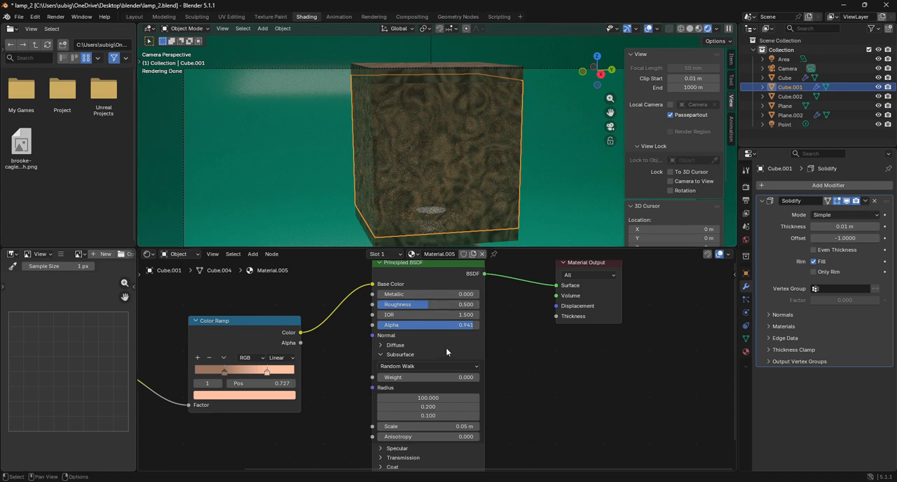
pyautogui.moveTo(448, 325); pyautogui.dragTo(477, 325)
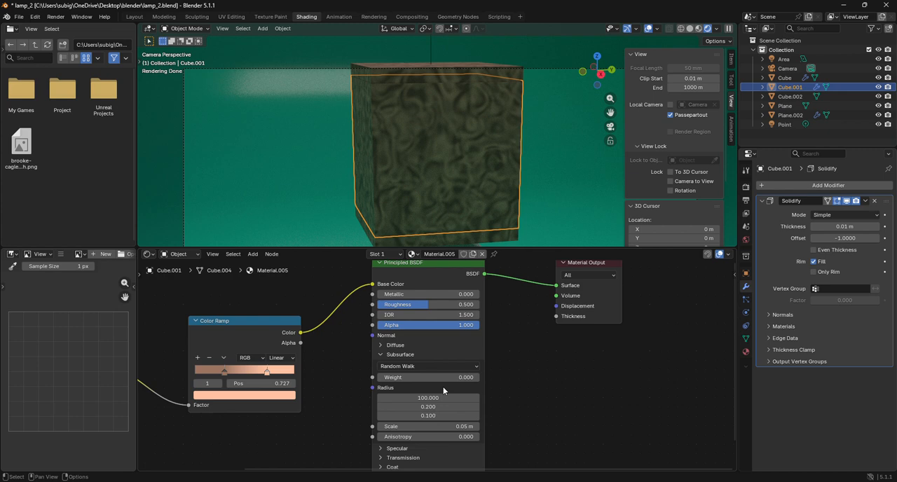
pyautogui.moveTo(432, 377); pyautogui.dragTo(479, 377)
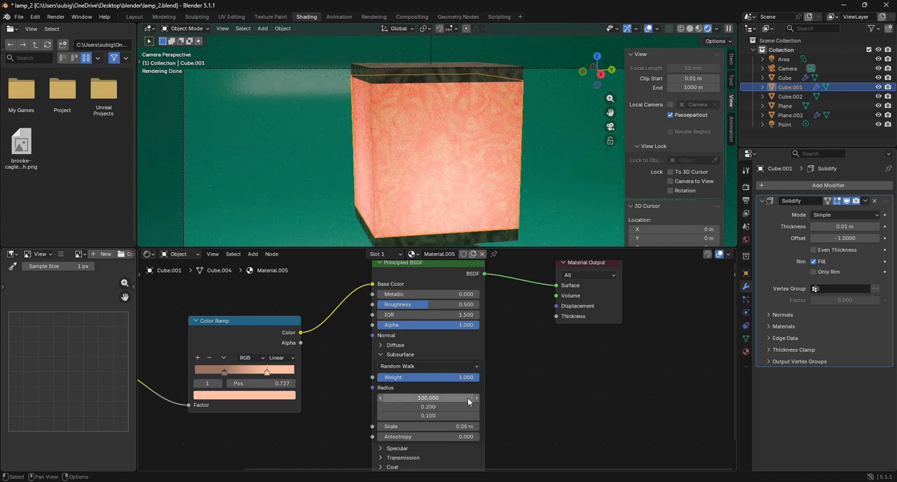
pyautogui.moveTo(467, 378); pyautogui.dragTo(401, 377)
pyautogui.click(401, 378)
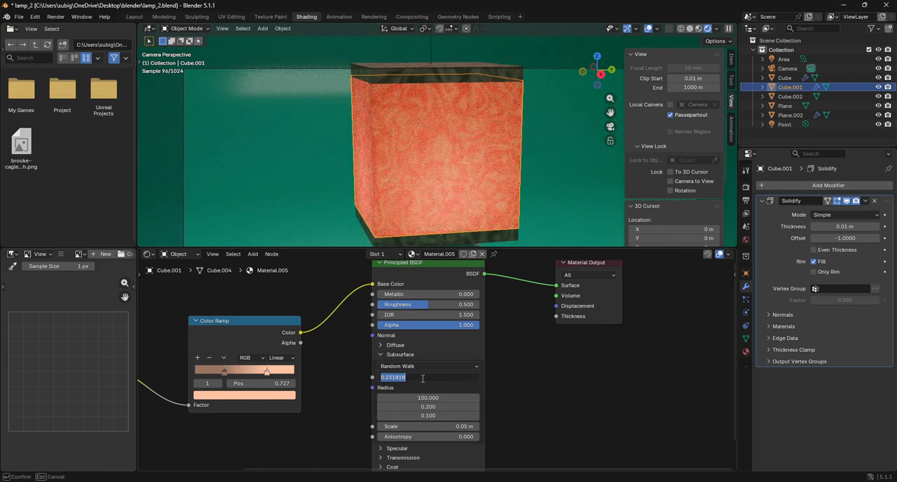
pyautogui.click(520, 381)
pyautogui.moveTo(460, 379); pyautogui.dragTo(450, 380)
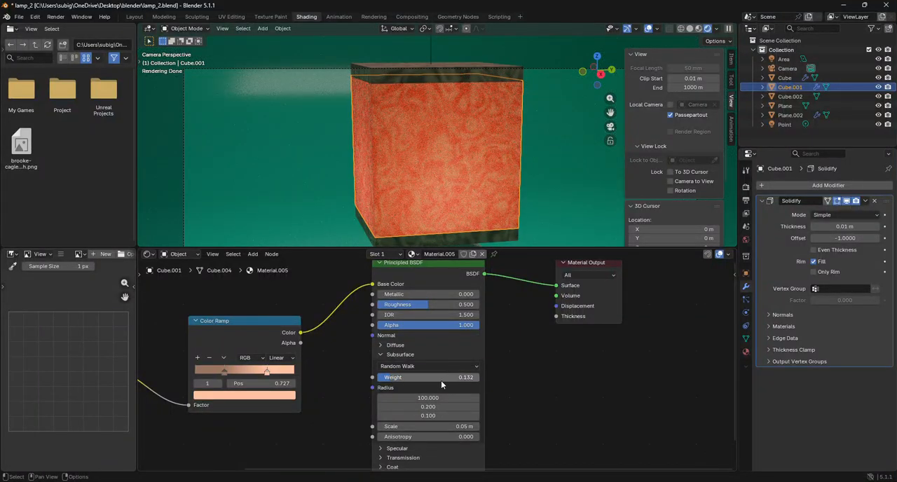
# Set the first Subsurface Radius value of the shade cube's material to 1 and its Subsurface Weight to 0.036.
pyautogui.click(446, 399)
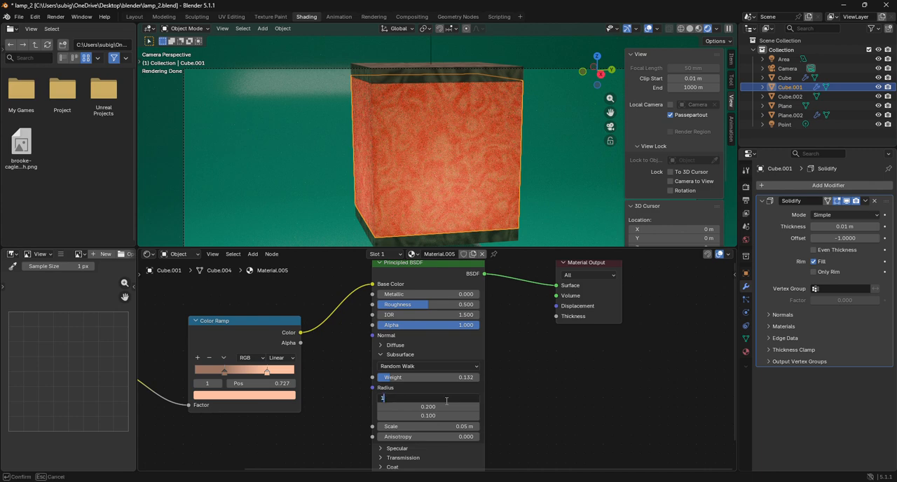
pyautogui.write('1')
pyautogui.press('Return')
pyautogui.moveTo(434, 377)
pyautogui.mouseDown()
pyautogui.moveTo(463, 377)
pyautogui.moveTo(425, 377)
pyautogui.mouseUp()
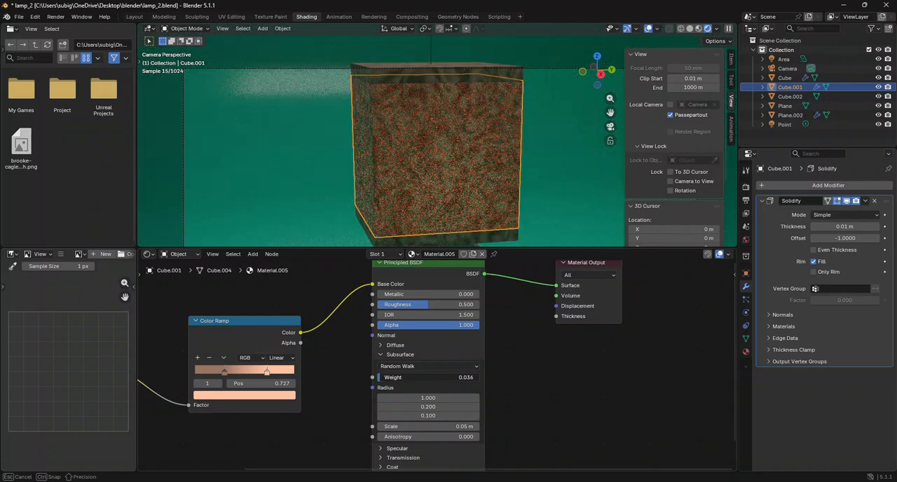
pyautogui.click(382, 375)
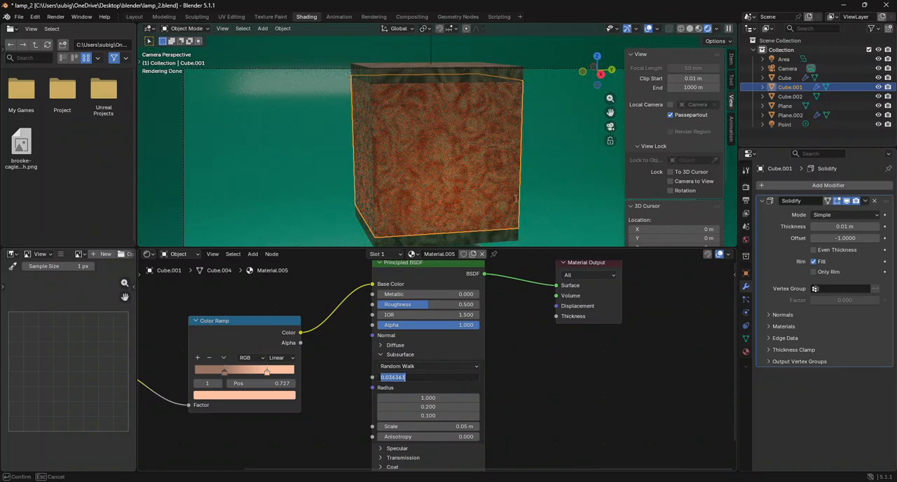
pyautogui.press('Return')
# Delete the area light above the lamp.
pyautogui.scroll(-5, 559, 178)
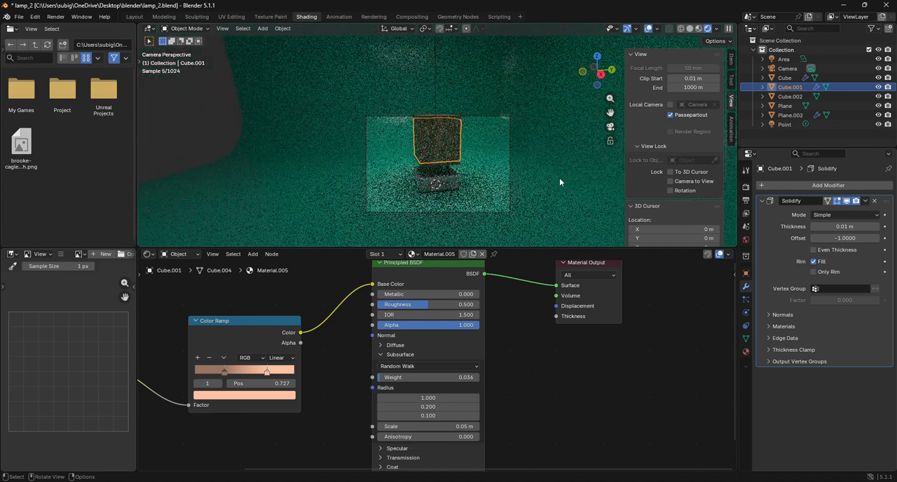
pyautogui.scroll(-2, 476, 146)
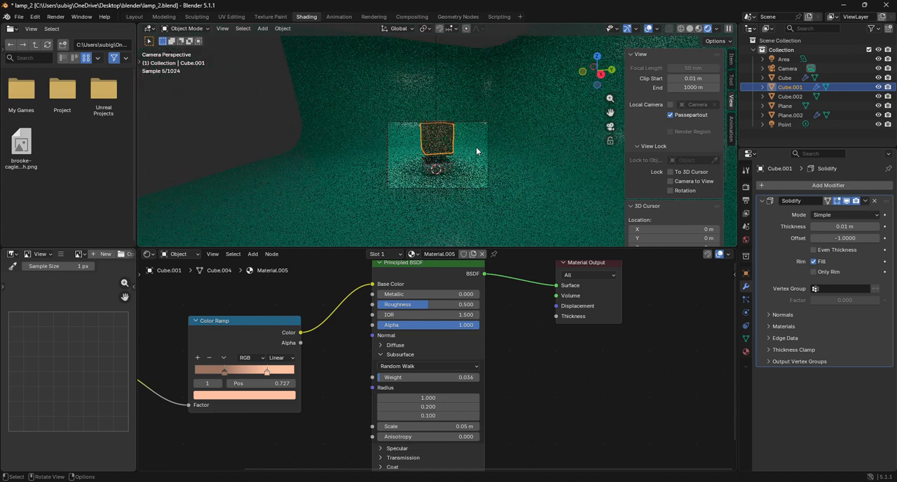
pyautogui.click(436, 85)
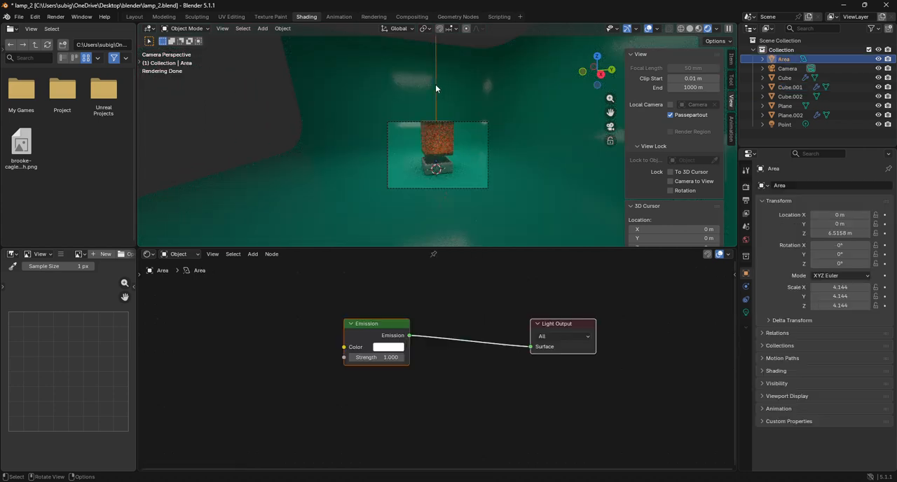
pyautogui.press('x')
pyautogui.click(480, 122)
# Enable the To 3D Cursor and Camera to View locks and reframe the camera so the whole lamp fits inside it.
pyautogui.scroll(4, 463, 167)
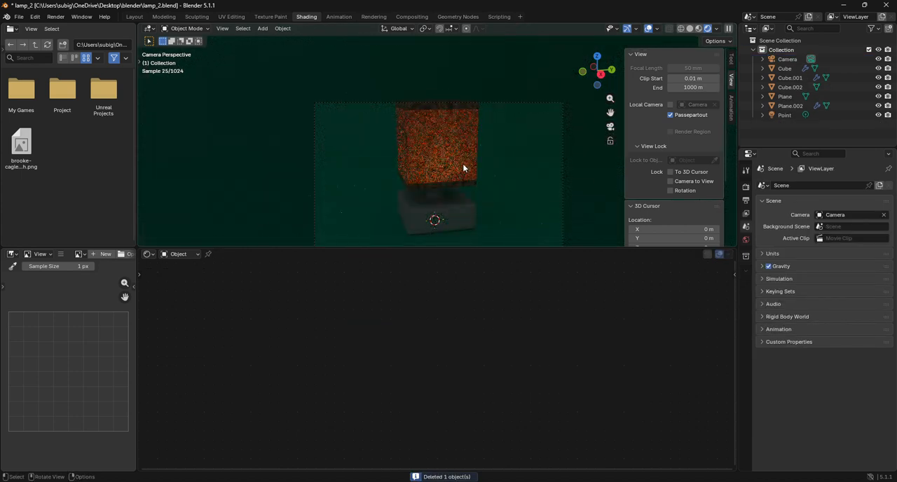
pyautogui.moveTo(610, 113)
pyautogui.mouseDown()
pyautogui.moveTo(604, 86)
pyautogui.moveTo(611, 128)
pyautogui.mouseUp()
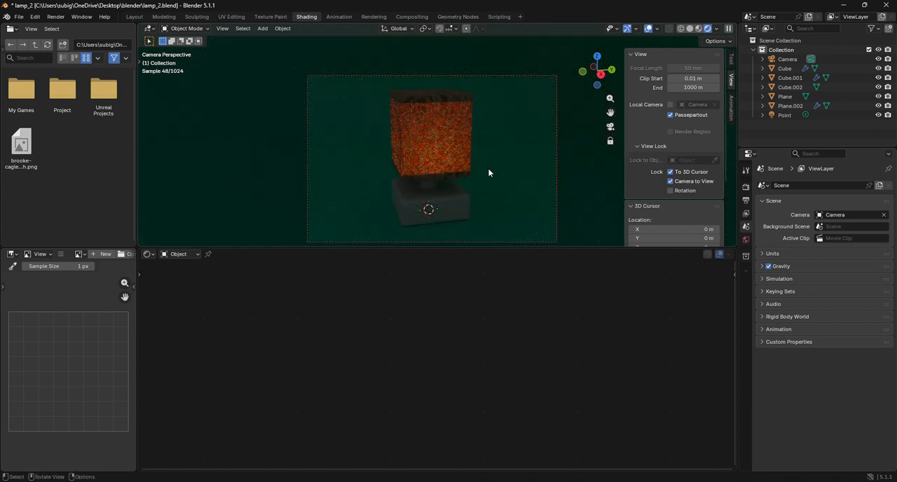
# Turn off the To 3D Cursor and Camera to View locks, and set the shade cube material's first Subsurface Radius to 100 and Weight to 0.177.
pyautogui.click(459, 161)
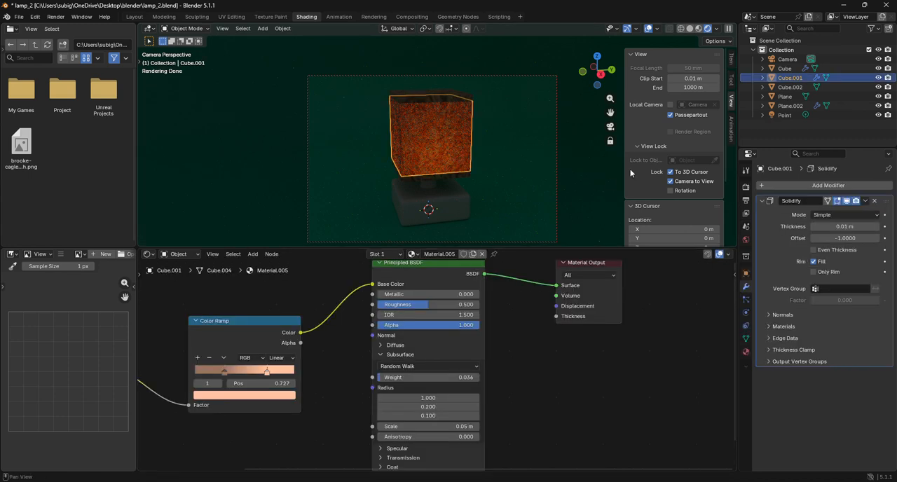
pyautogui.scroll(2, 372, 347)
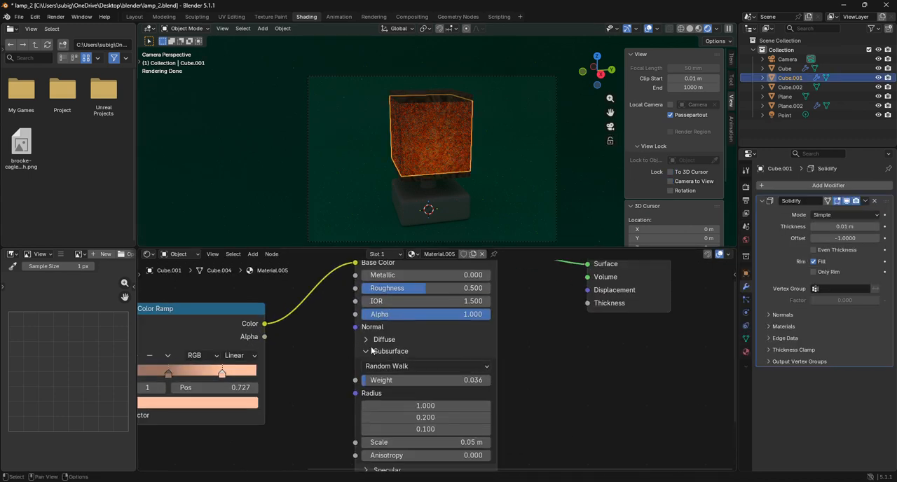
pyautogui.moveTo(426, 406); pyautogui.dragTo(634, 406)
pyautogui.moveTo(403, 378); pyautogui.dragTo(421, 378)
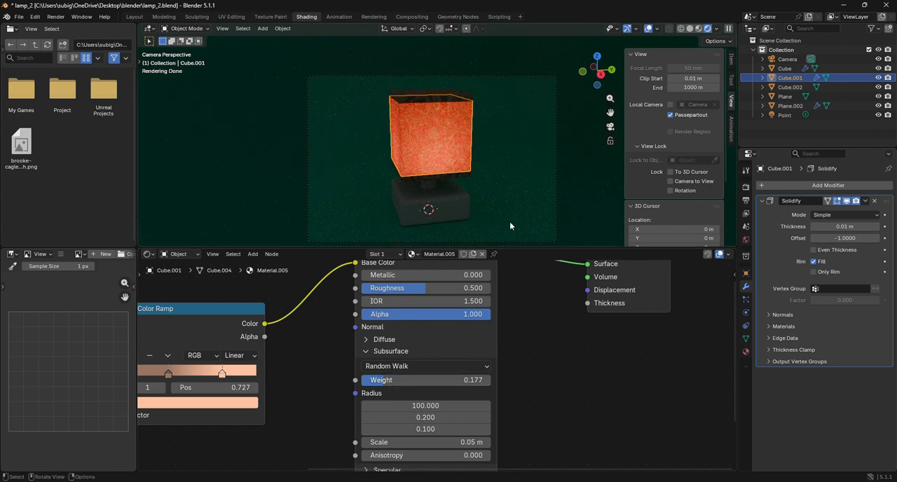
# Add an area light raised along Z to about 3.84 m above the lamp and scale it up to about 1.85.
pyautogui.click(502, 181)
pyautogui.click(262, 28)
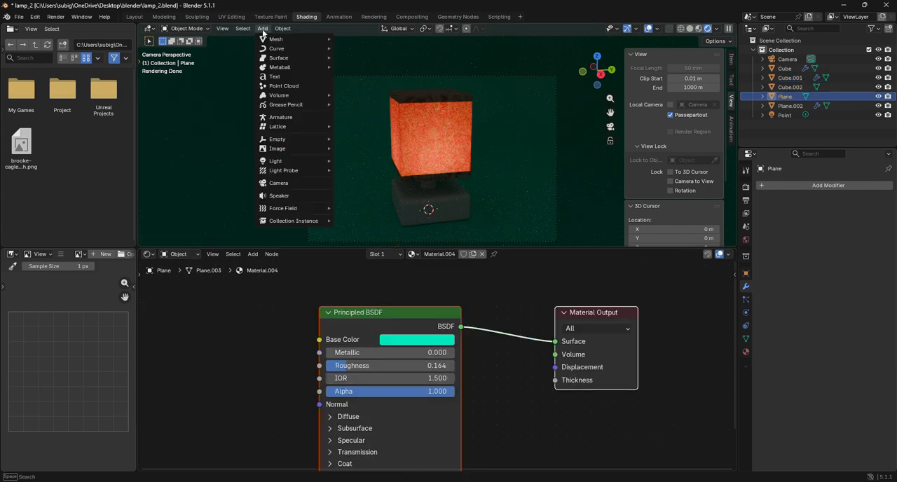
pyautogui.moveTo(290, 161)
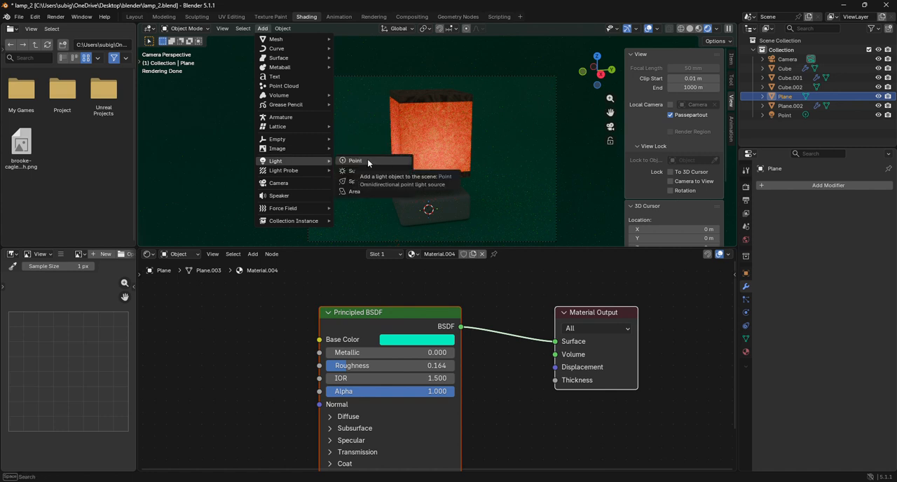
pyautogui.click(372, 191)
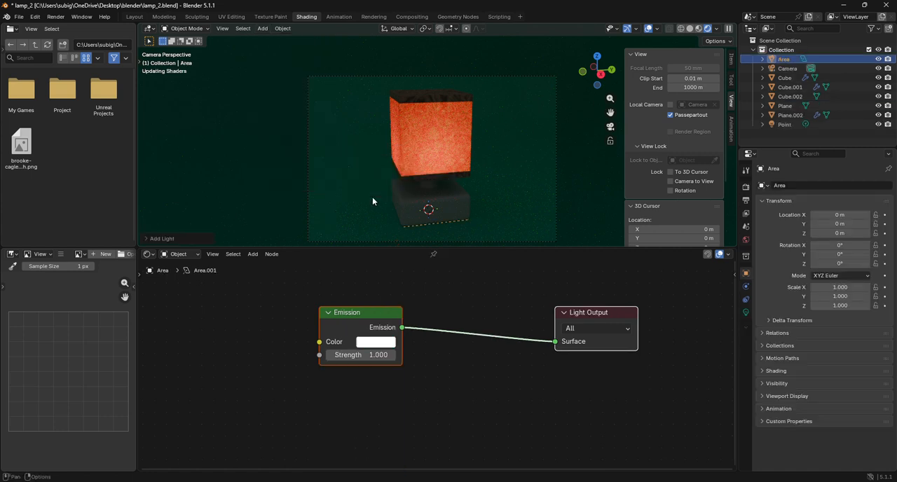
pyautogui.press('g')
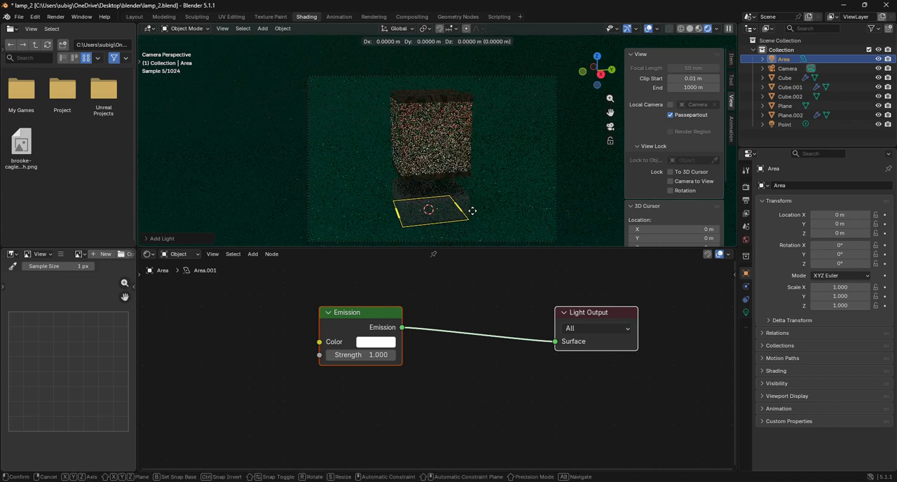
pyautogui.press('z')
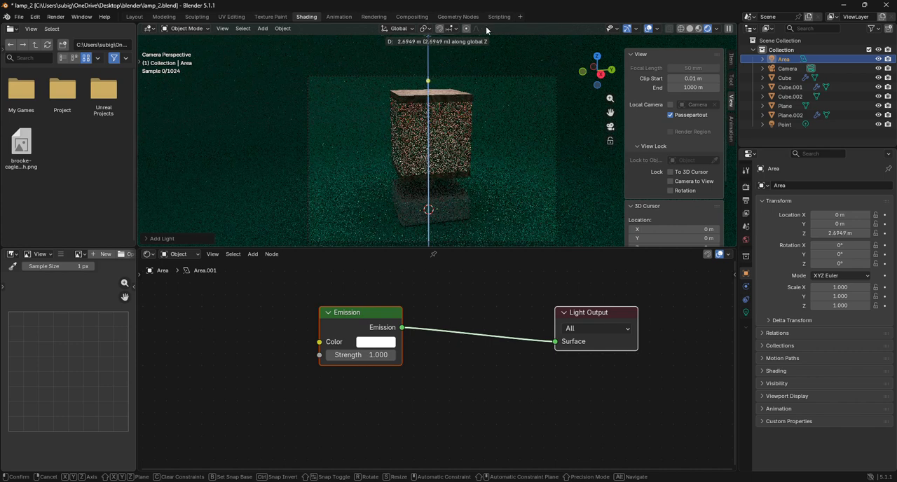
pyautogui.click(562, 162)
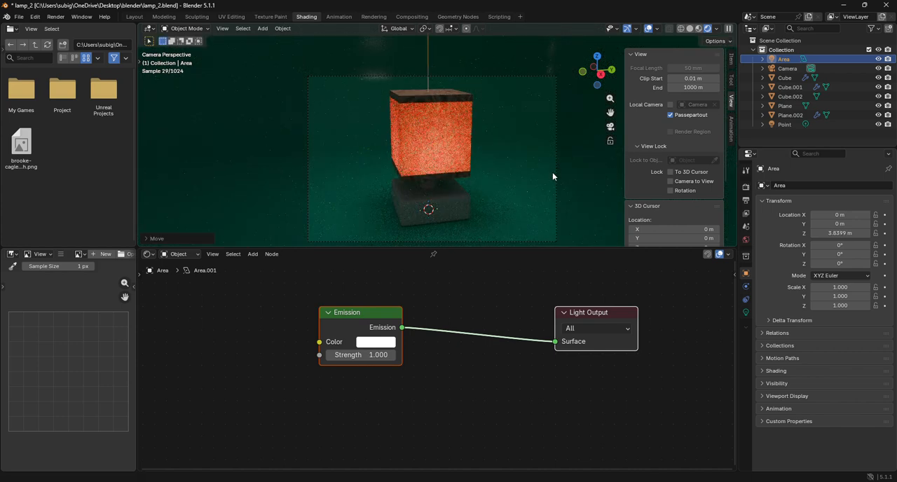
pyautogui.press('s')
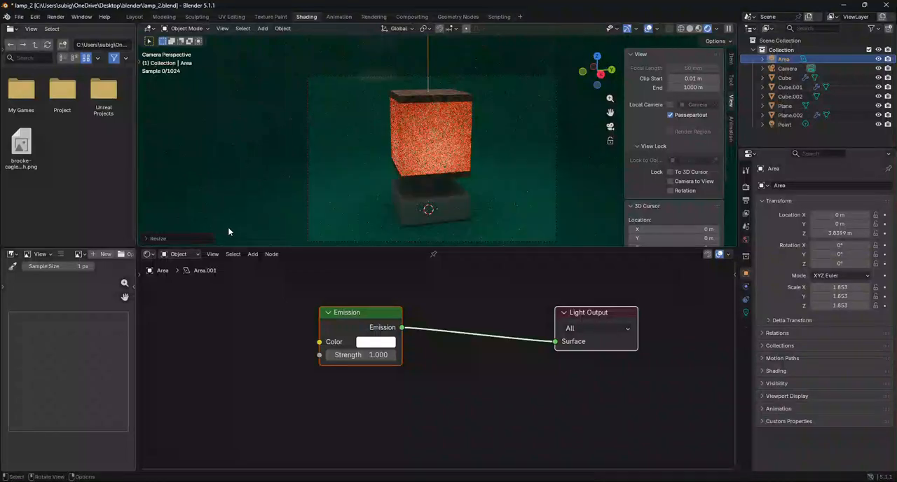
pyautogui.click(228, 226)
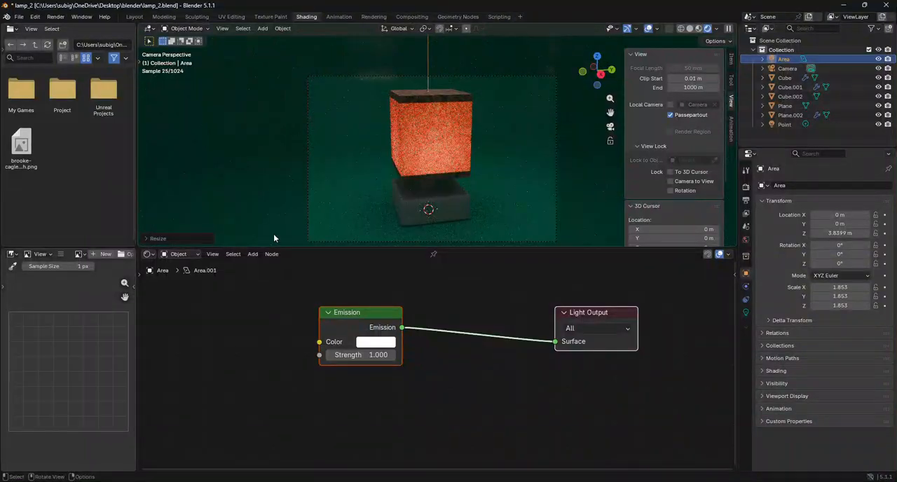
# Set the lamp base material's Base Color to black (#000000FF) and its Roughness to about 0.405.
pyautogui.click(436, 215)
pyautogui.moveTo(610, 113); pyautogui.dragTo(605, 12)
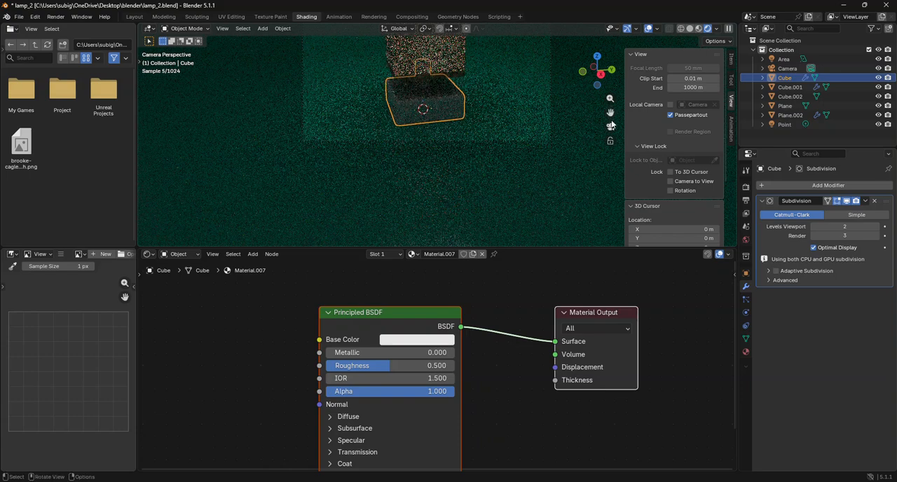
pyautogui.scroll(3, 490, 137)
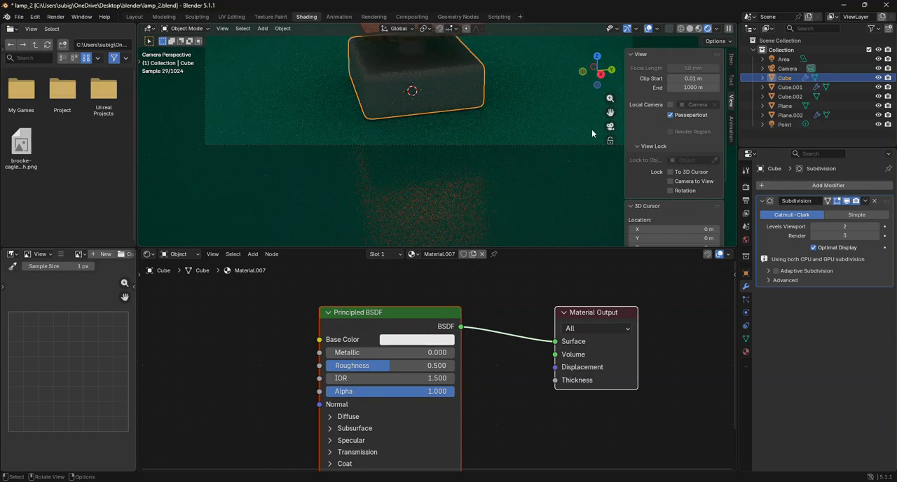
pyautogui.moveTo(610, 113); pyautogui.dragTo(609, 165)
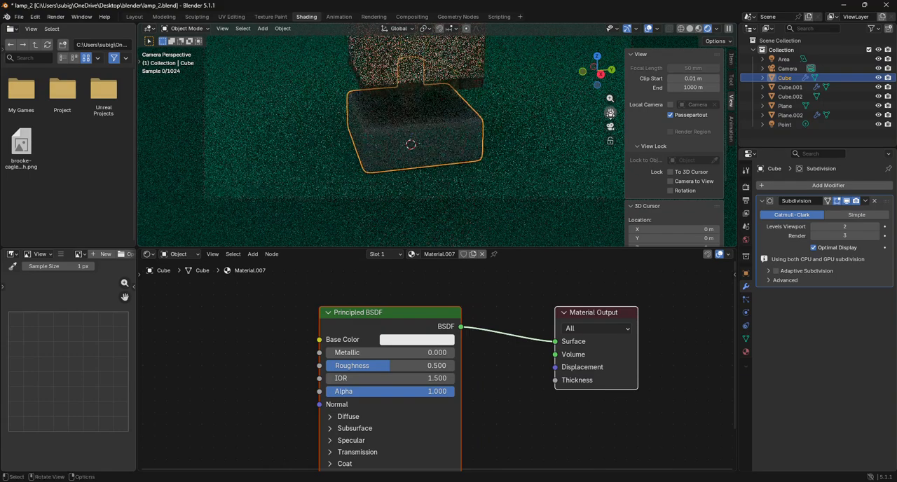
pyautogui.click(443, 340)
pyautogui.click(489, 219)
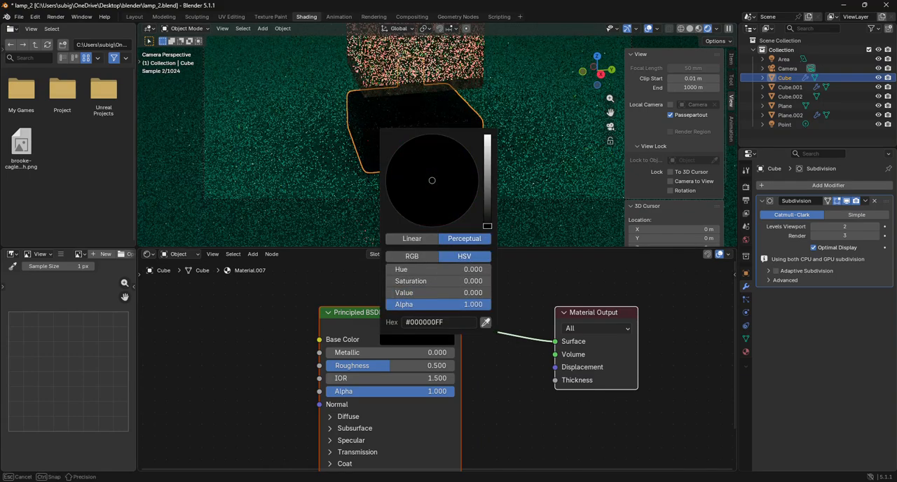
pyautogui.moveTo(399, 367); pyautogui.dragTo(387, 367)
pyautogui.click(386, 367)
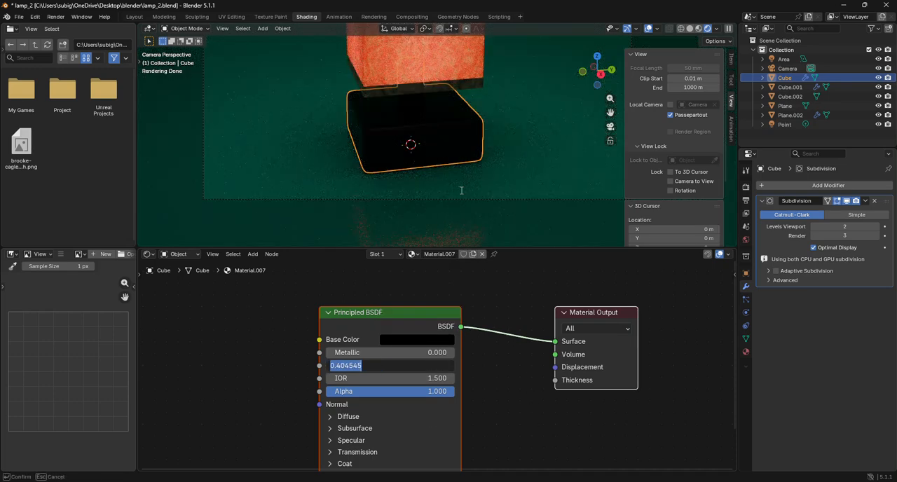
pyautogui.press('Return')
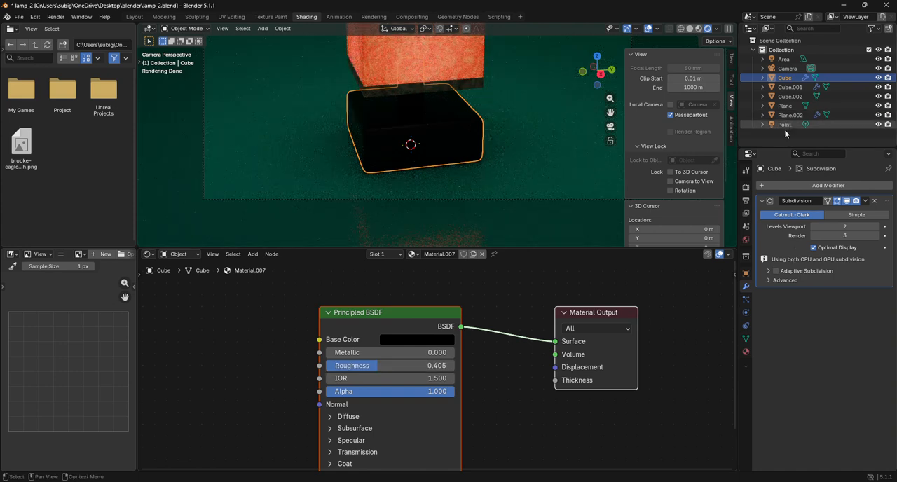
# Set the Power of the area light above the lamp to 16.5.
pyautogui.click(784, 59)
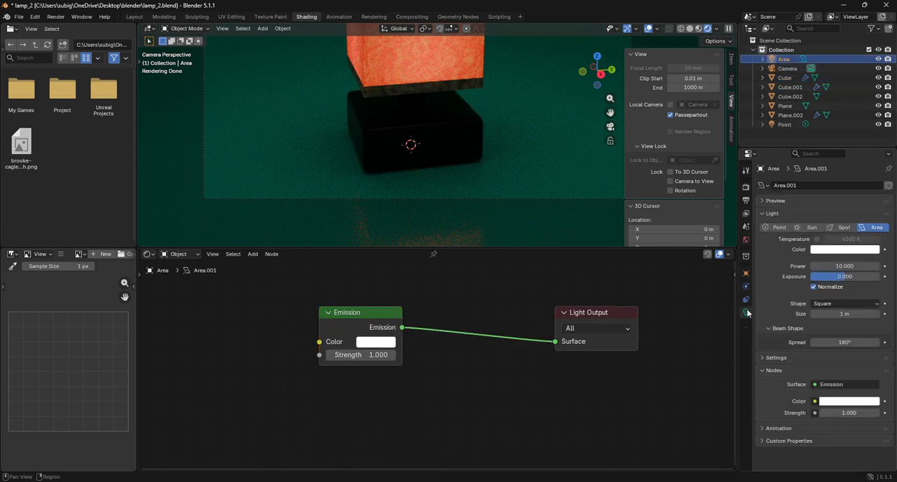
pyautogui.moveTo(827, 265); pyautogui.dragTo(859, 266)
pyautogui.click(817, 266)
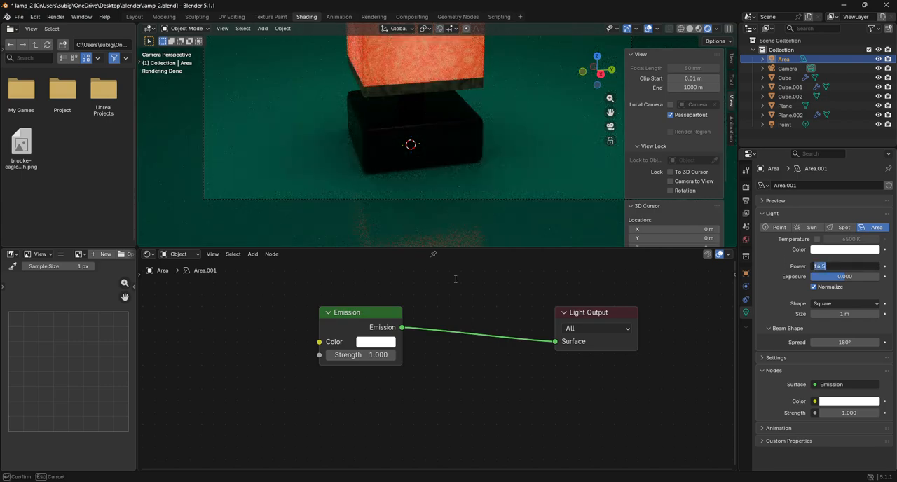
pyautogui.press('Return')
# Change the Base Color of the backdrop plane's material to a light sky blue.
pyautogui.scroll(-3, 462, 160)
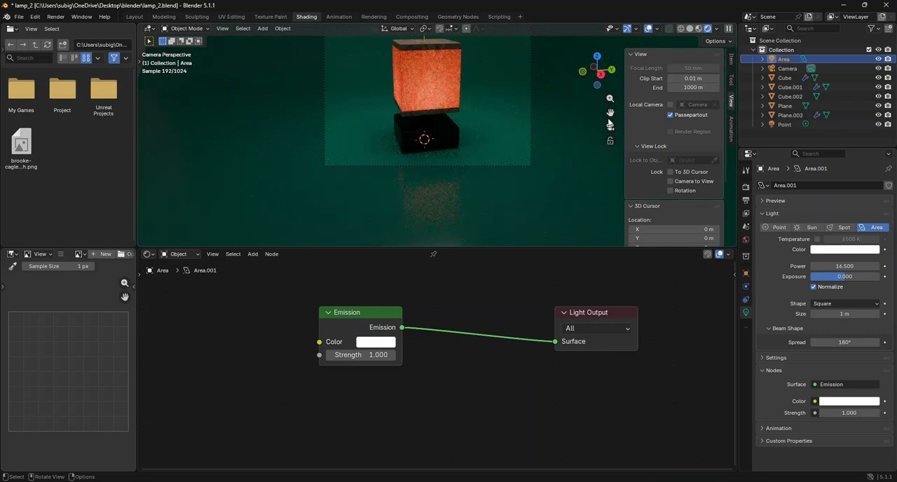
pyautogui.moveTo(608, 121); pyautogui.dragTo(608, 171)
pyautogui.click(484, 152)
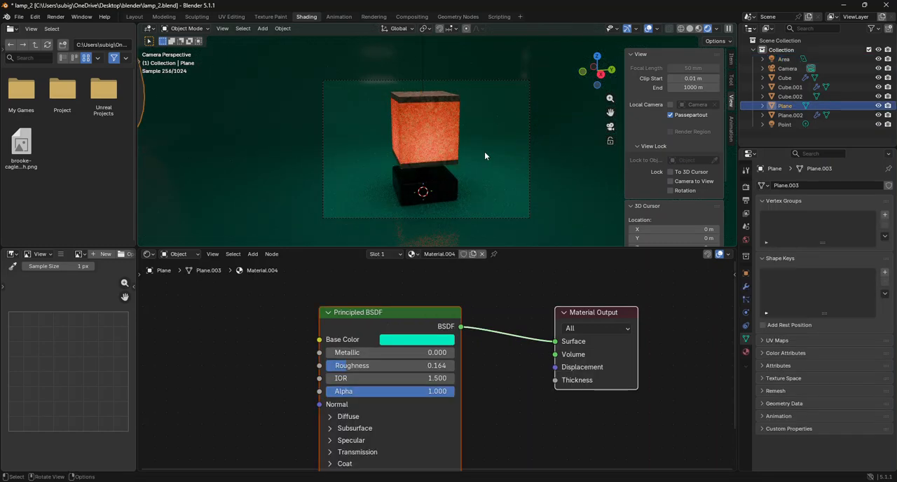
pyautogui.click(425, 341)
pyautogui.moveTo(429, 186); pyautogui.dragTo(436, 163)
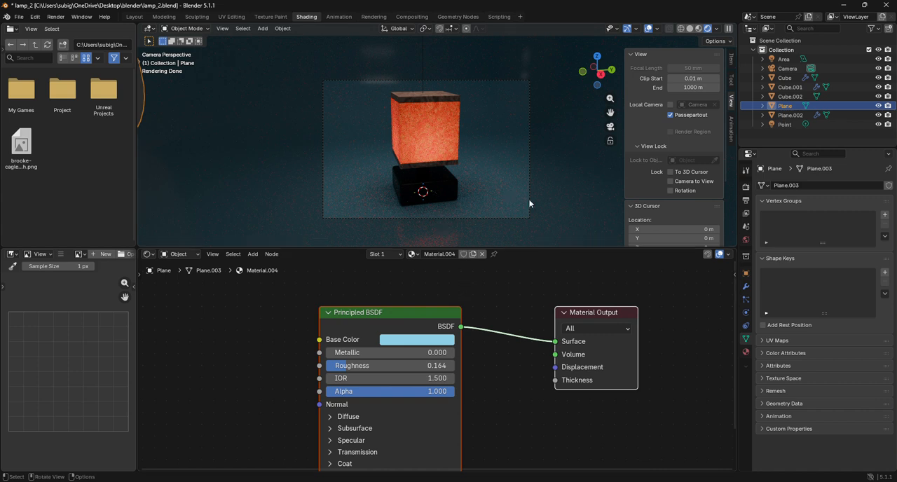
# Lower the backdrop plane slightly along Z, by about 0.01 m, beneath the lamp base.
pyautogui.scroll(4, 583, 144)
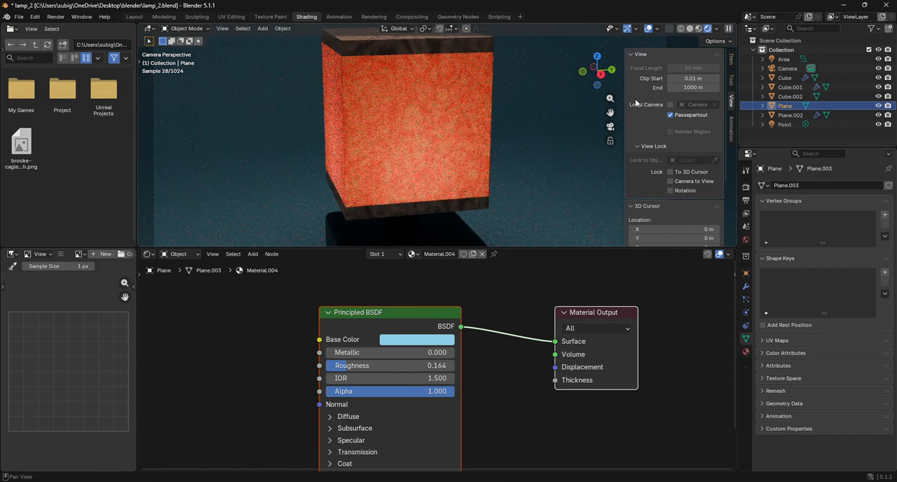
pyautogui.moveTo(610, 113); pyautogui.dragTo(599, 2)
pyautogui.scroll(5, 371, 142)
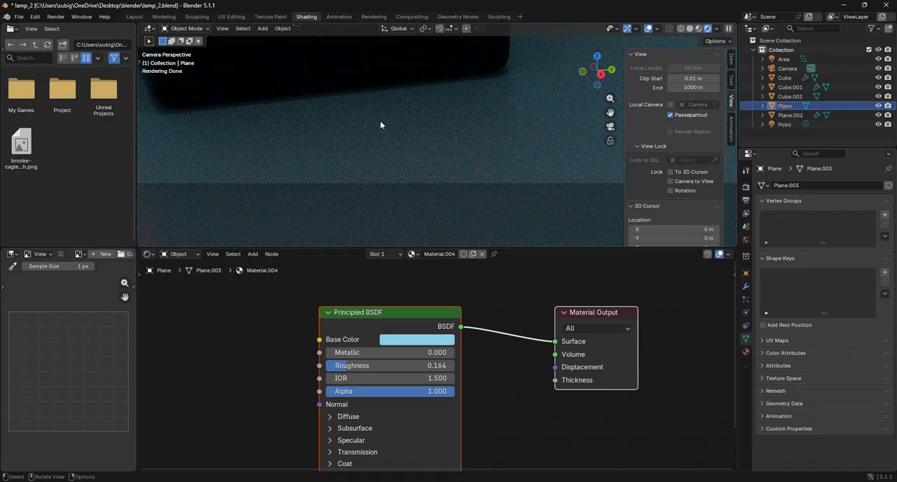
pyautogui.press('g')
pyautogui.press('z')
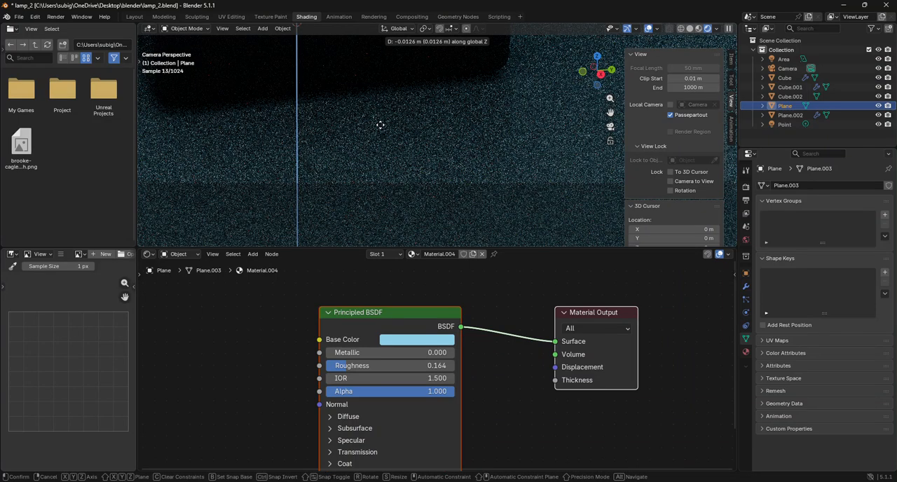
pyautogui.click(379, 126)
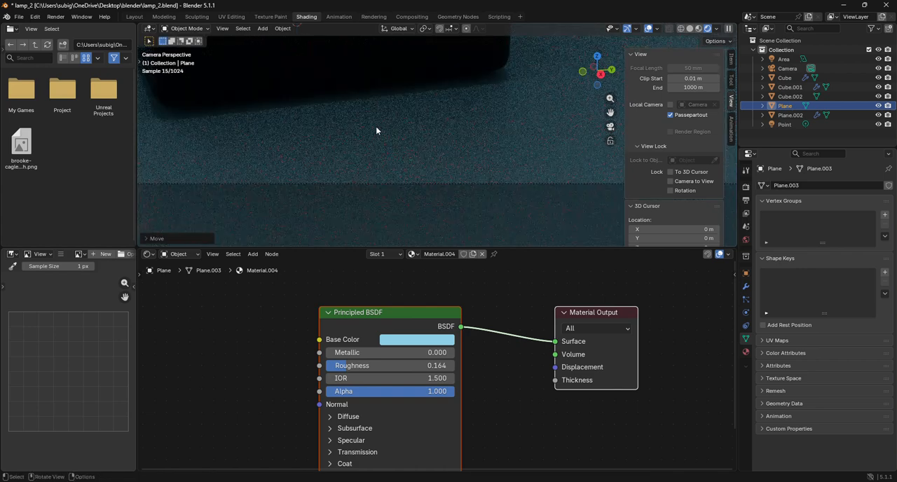
# Add a second area light at the lamp base's origin and scale it up to about 5 times its size.
pyautogui.click(263, 29)
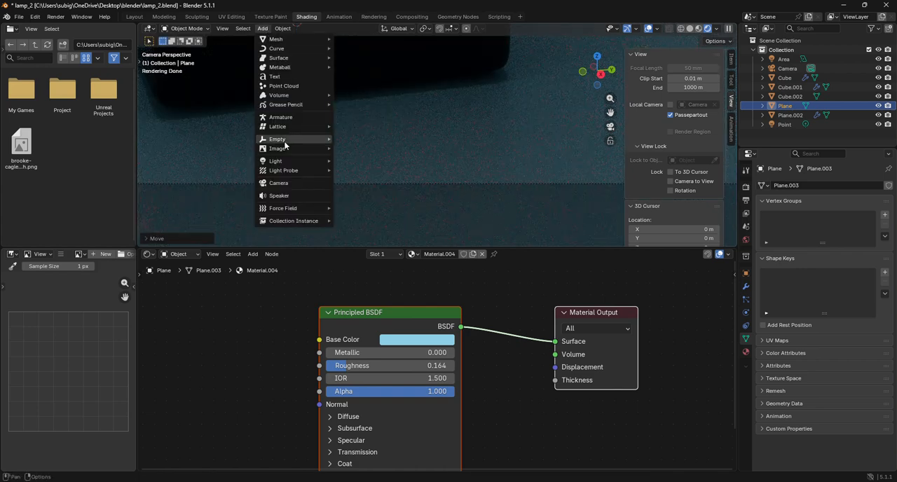
pyautogui.moveTo(286, 161)
pyautogui.click(376, 192)
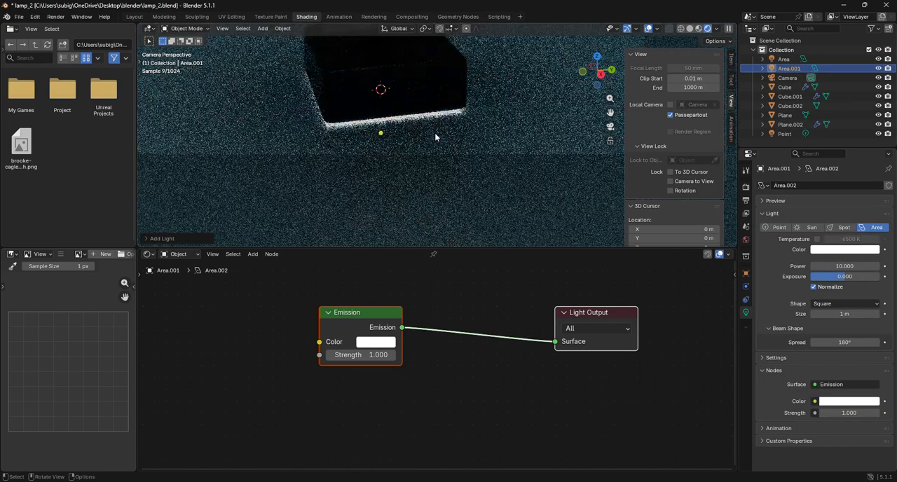
pyautogui.scroll(-3, 434, 133)
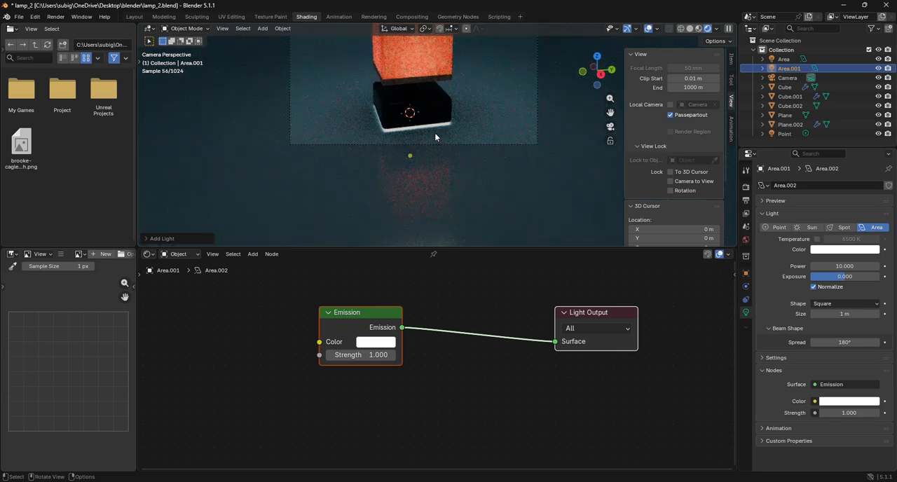
pyautogui.press('s')
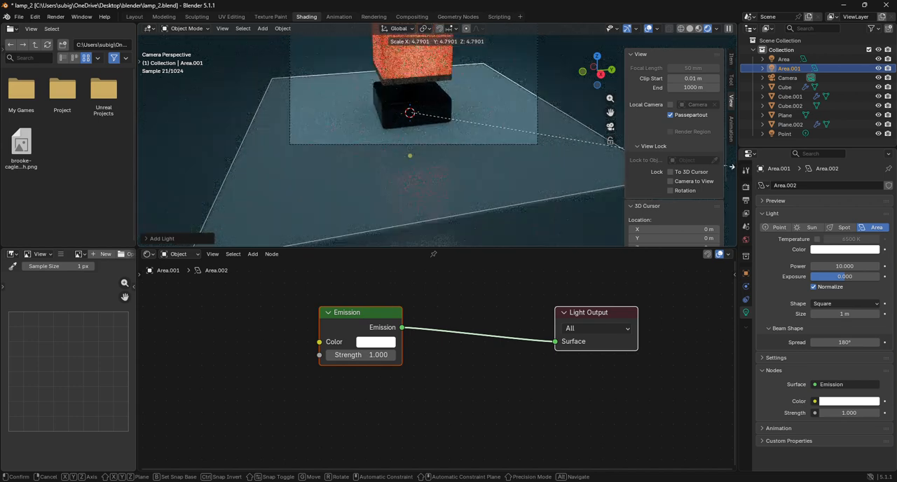
pyautogui.click(147, 170)
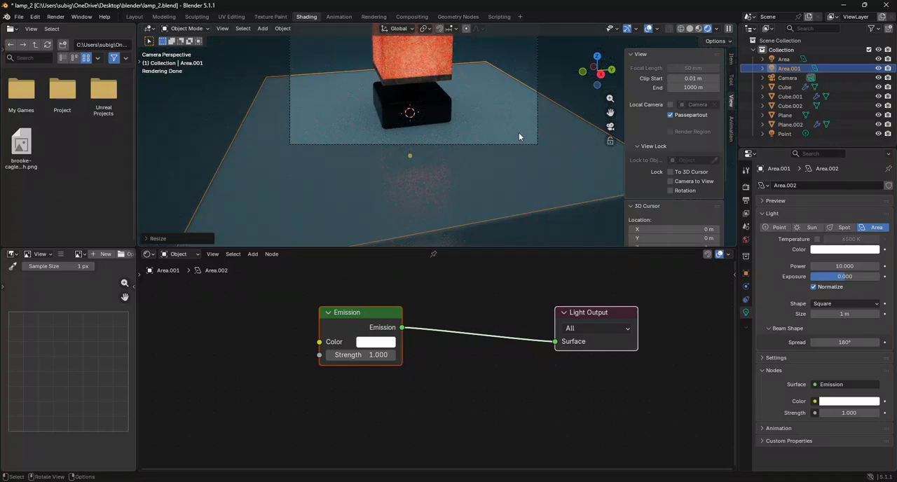
pyautogui.press('r')
pyautogui.press('z')
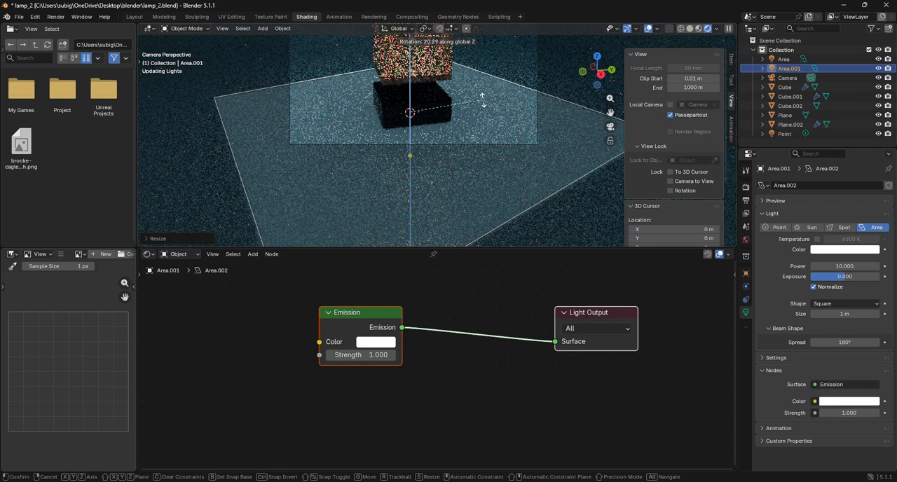
pyautogui.press('Escape')
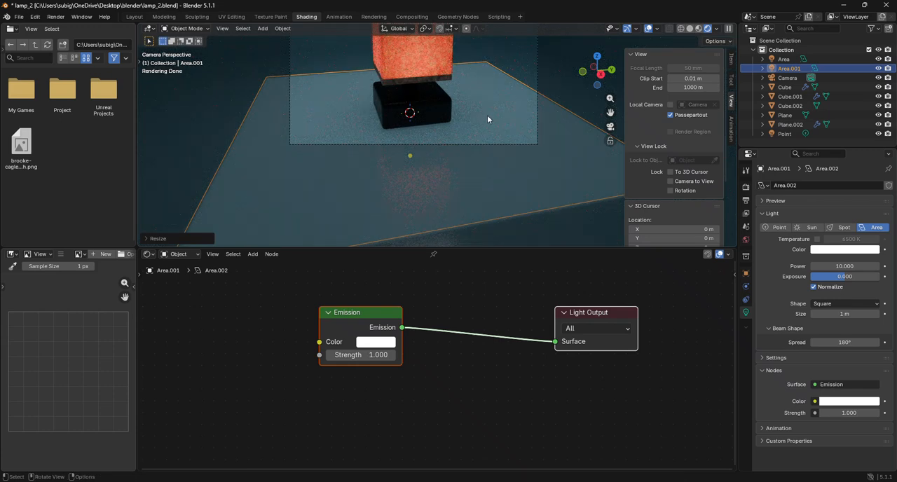
pyautogui.press('r')
pyautogui.press('z')
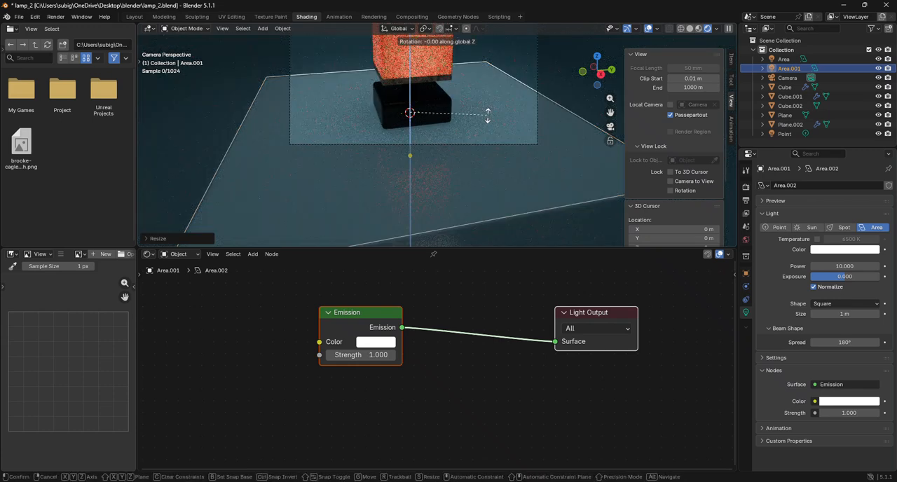
pyautogui.press('Escape')
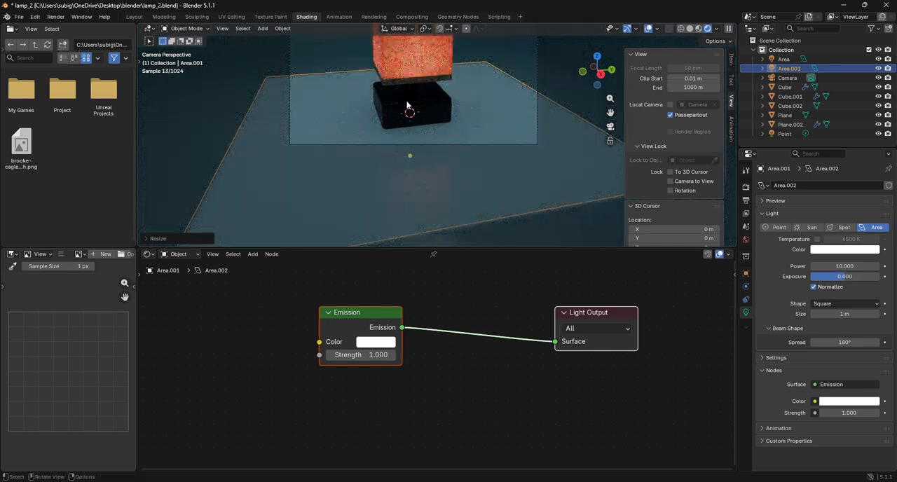
# Rotate the second area light by exactly -180° about the global Y axis.
pyautogui.press('r')
pyautogui.press('y')
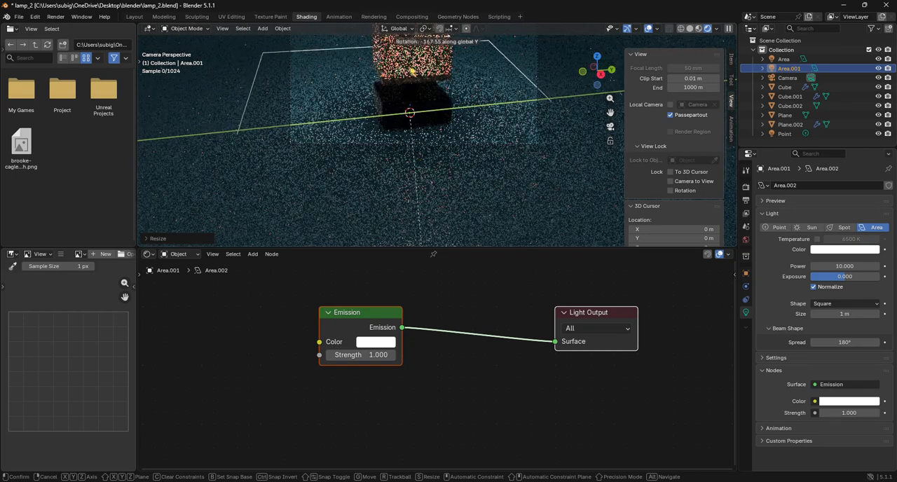
pyautogui.click(566, 94)
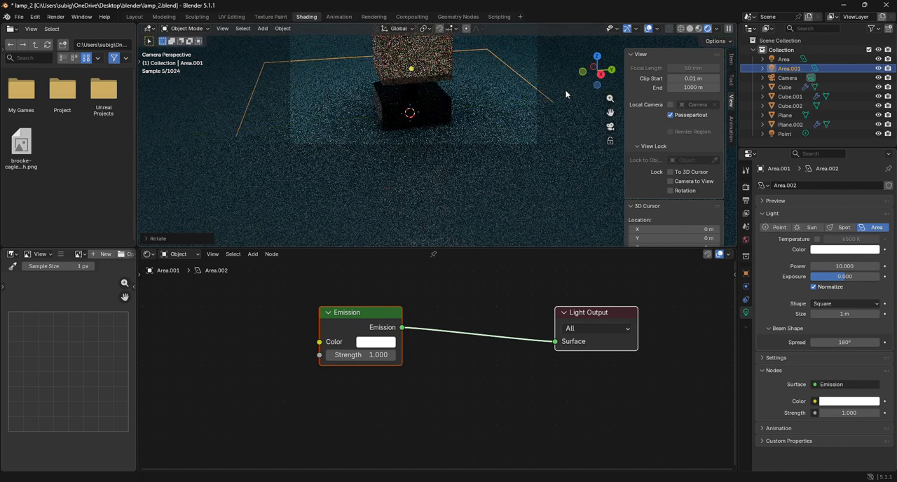
pyautogui.click(196, 240)
pyautogui.click(236, 194)
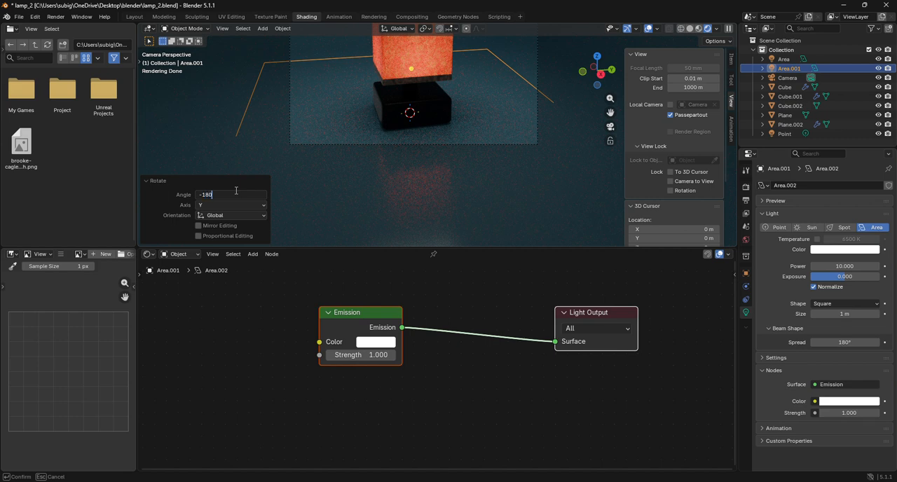
pyautogui.press('Return')
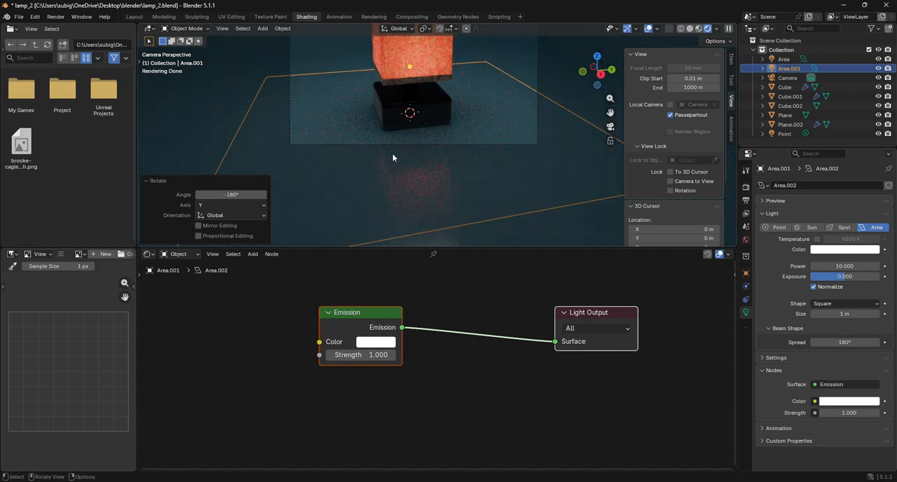
pyautogui.click(216, 118)
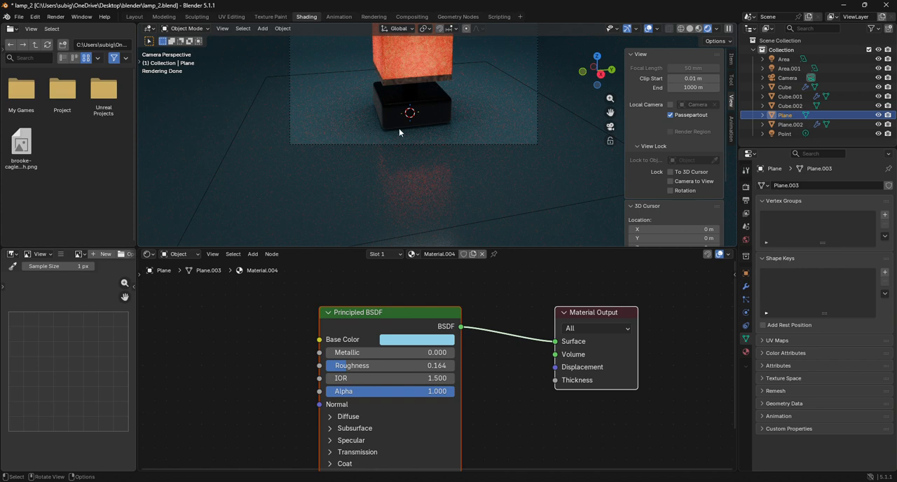
pyautogui.scroll(-3, 535, 121)
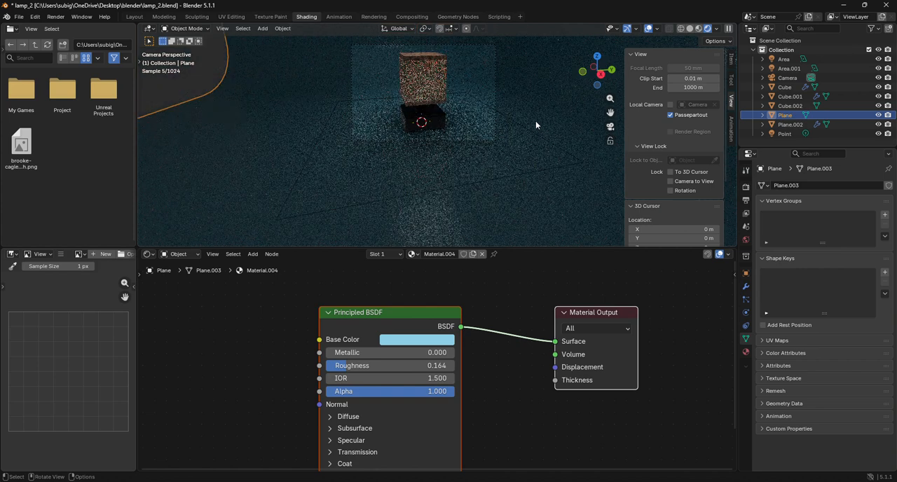
pyautogui.click(203, 96)
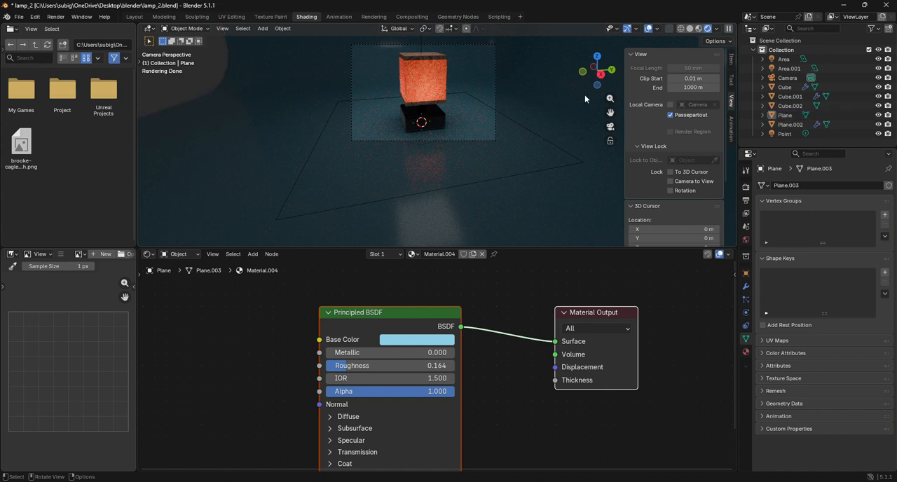
pyautogui.scroll(1, 519, 92)
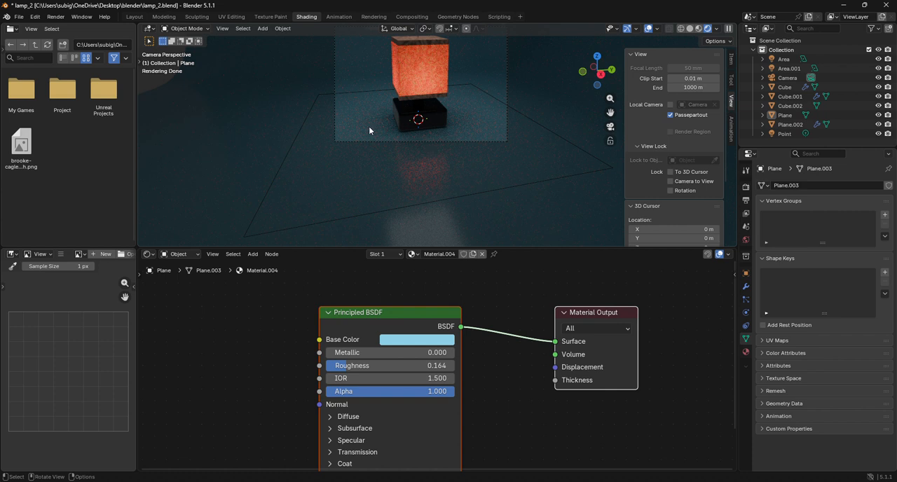
pyautogui.scroll(-2, 370, 88)
pyautogui.click(369, 106)
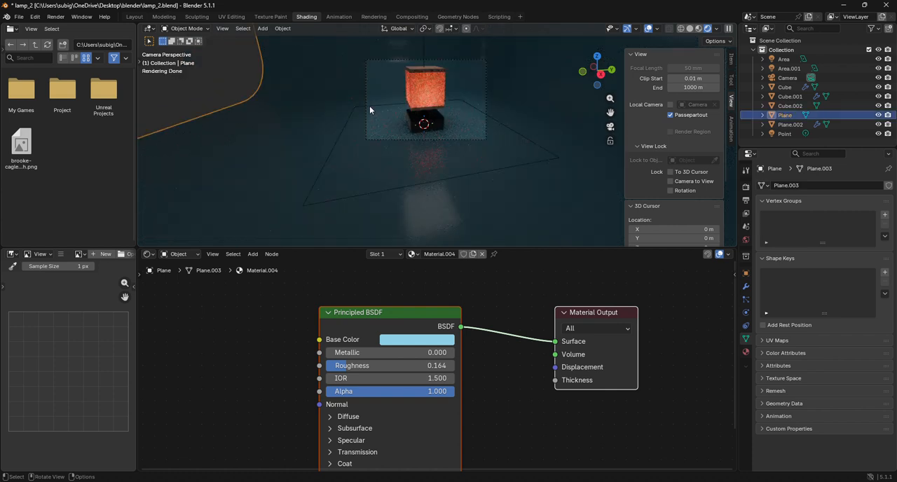
# Set the Power of the large second area light to 15.5 and deselect it.
pyautogui.click(338, 140)
pyautogui.moveTo(849, 267); pyautogui.dragTo(877, 267)
pyautogui.click(230, 85)
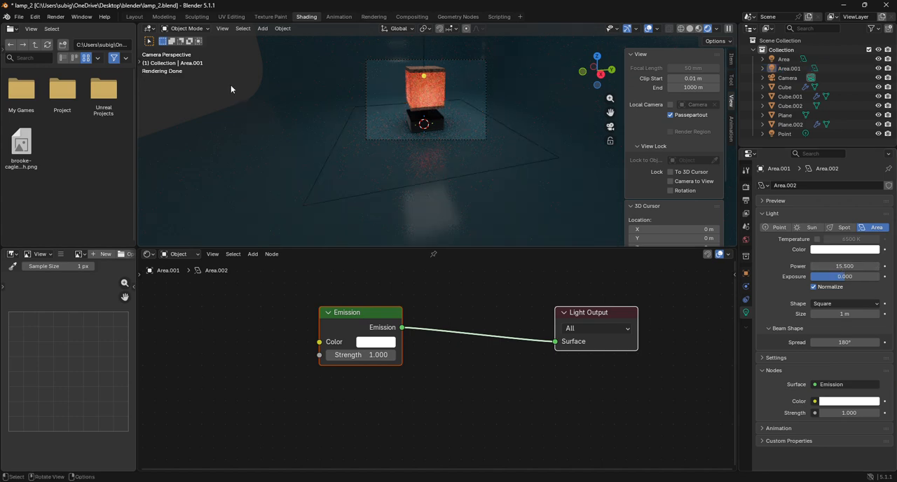
# Switch the viewport from rendered to Solid shading while in the camera view of the whole lamp.
pyautogui.scroll(2, 339, 105)
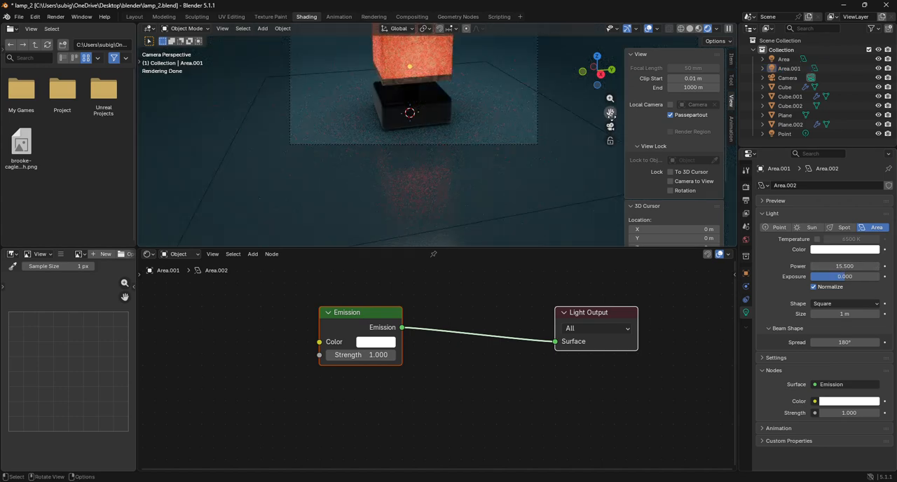
pyautogui.moveTo(611, 112); pyautogui.dragTo(635, 200)
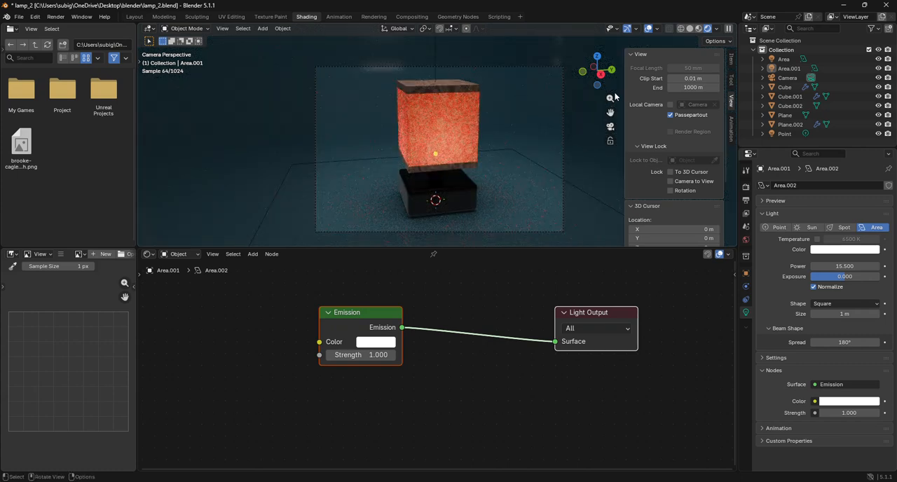
pyautogui.click(690, 28)
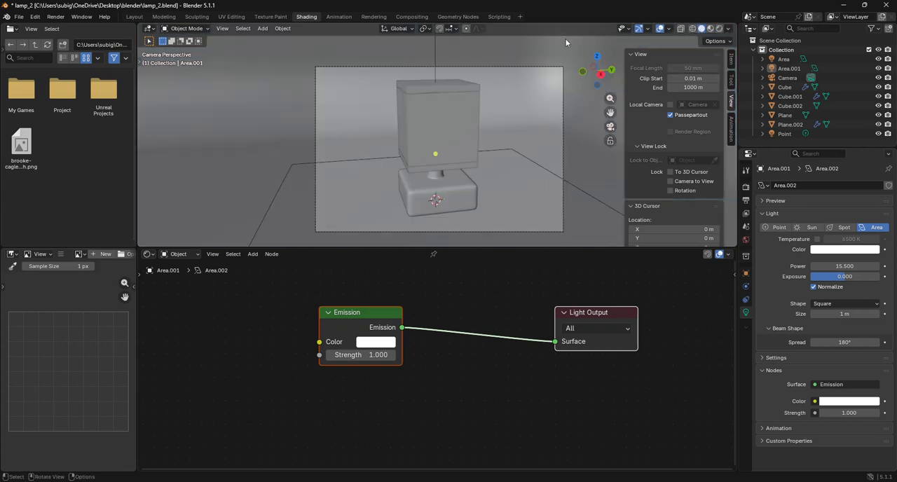